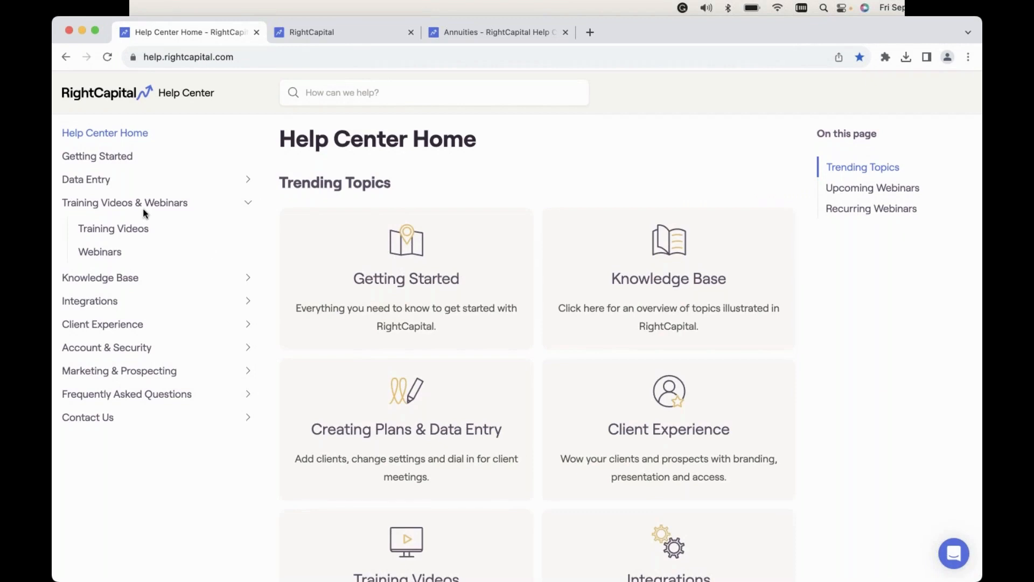
Open the Help Center's Webinars page and review the upcoming, recurring training and previously recorded webinars.
{"action": "left_click", "coordinate": [101, 253]}
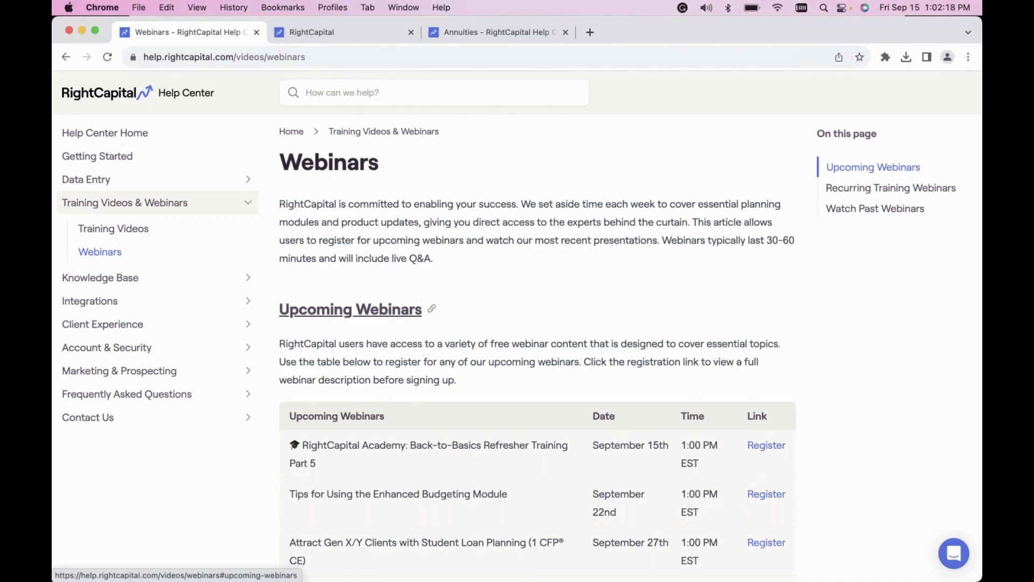
{"action": "scroll", "coordinate": [350, 309], "scroll_direction": "down", "scroll_amount": 5}
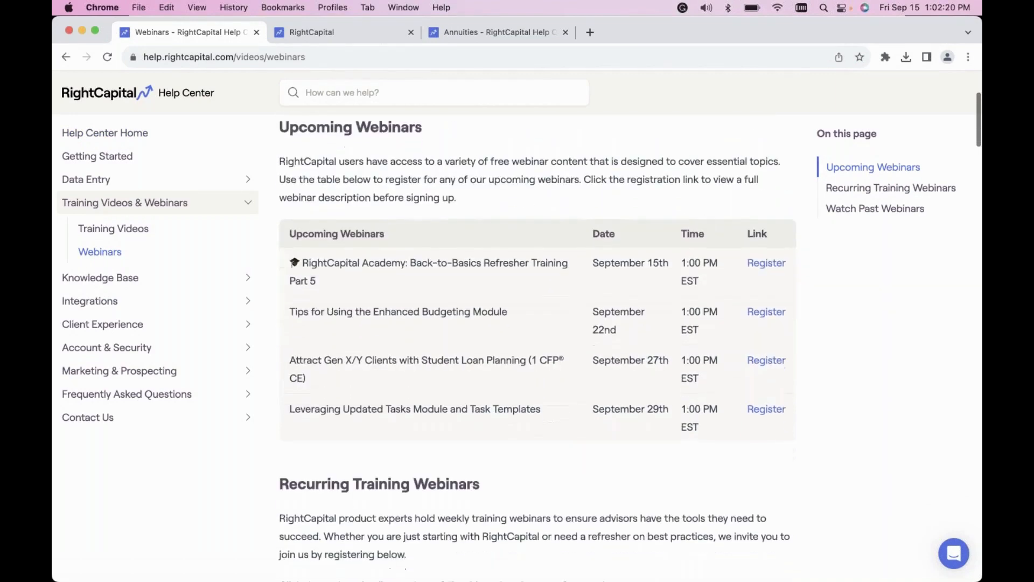
{"action": "scroll", "coordinate": [537, 347], "scroll_direction": "down", "scroll_amount": 3}
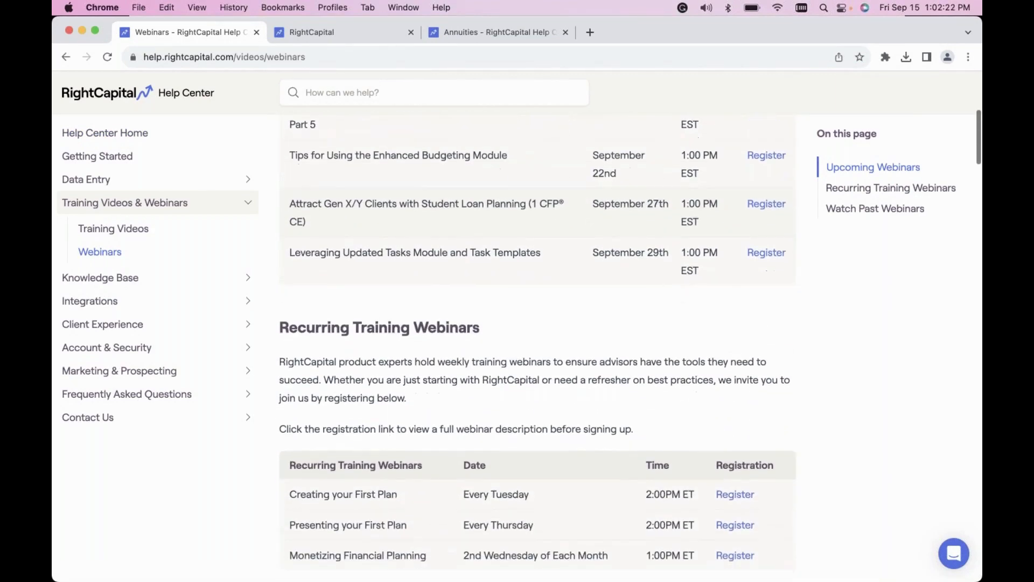
{"action": "scroll", "coordinate": [537, 347], "scroll_direction": "down", "scroll_amount": 5}
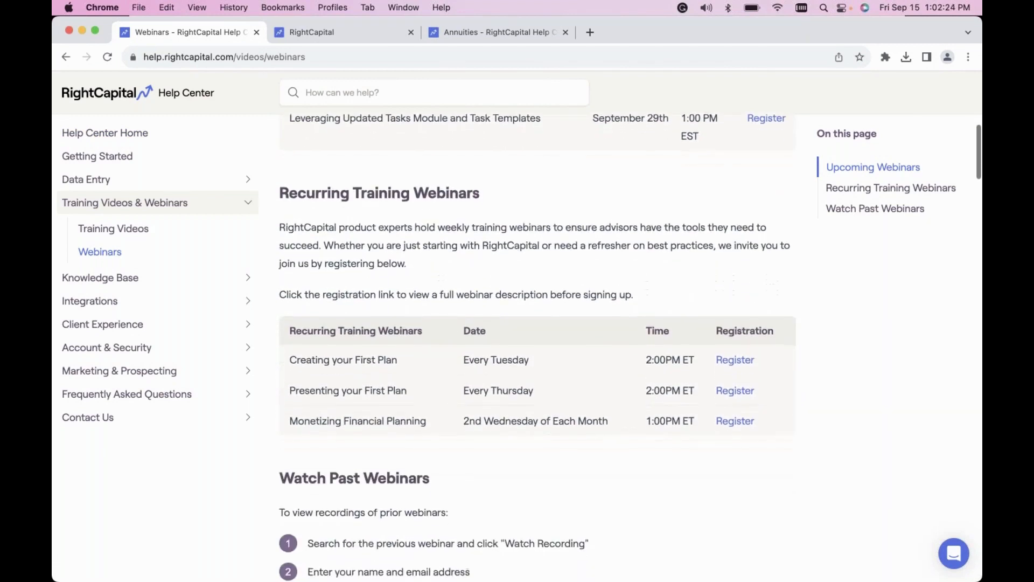
{"action": "scroll", "coordinate": [538, 353], "scroll_direction": "down", "scroll_amount": 2}
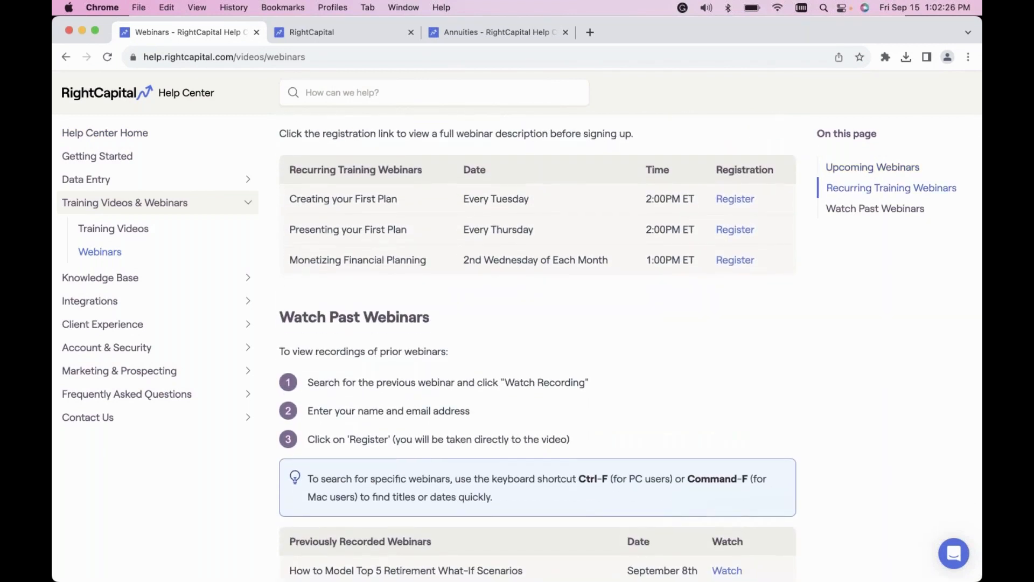
{"action": "scroll", "coordinate": [533, 369], "scroll_direction": "down", "scroll_amount": 2}
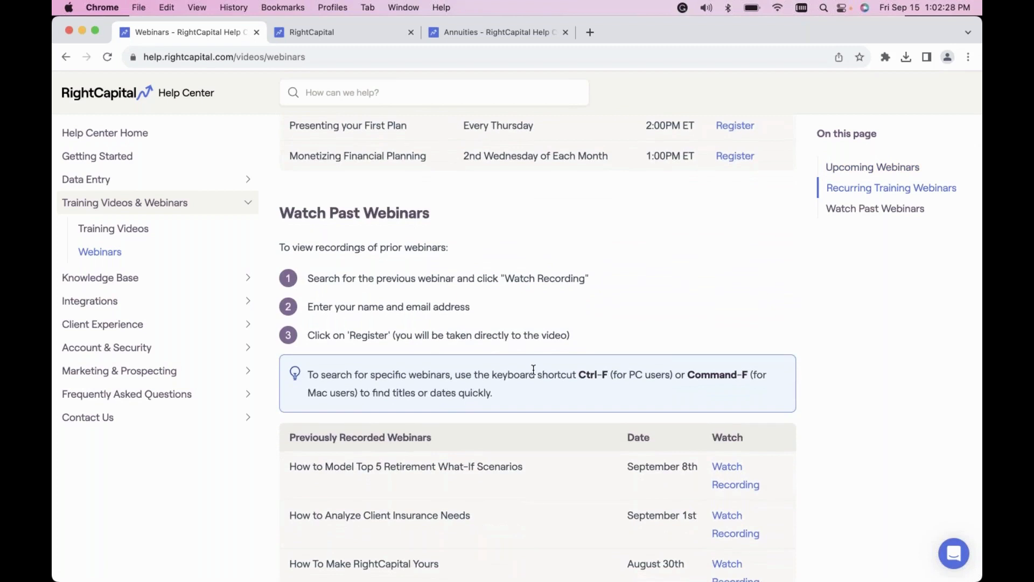
{"action": "scroll", "coordinate": [533, 370], "scroll_direction": "down", "scroll_amount": 2}
{"action": "scroll", "coordinate": [534, 369], "scroll_direction": "down", "scroll_amount": 1}
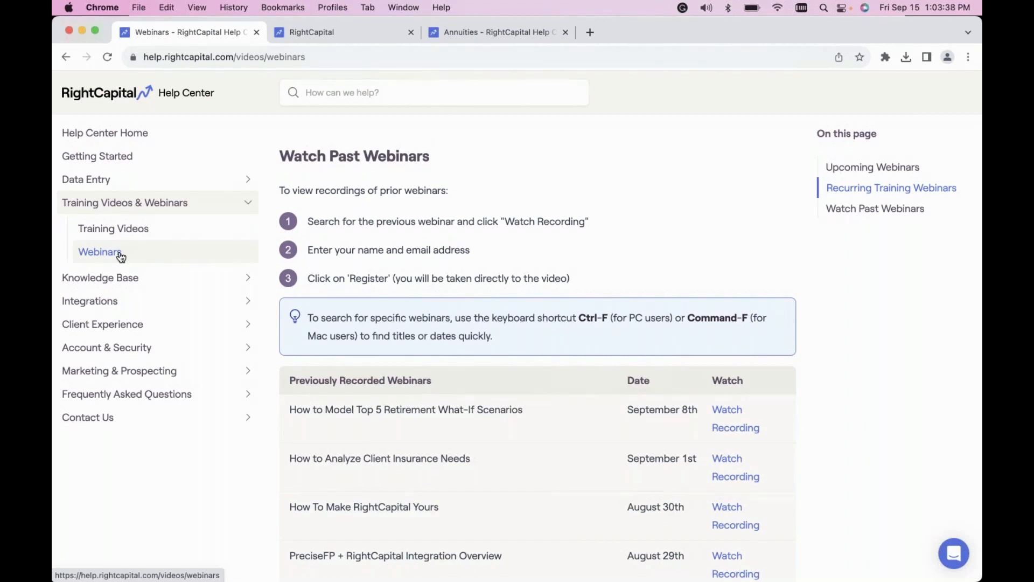
{"action": "scroll", "coordinate": [435, 298], "scroll_direction": "down", "scroll_amount": 3}
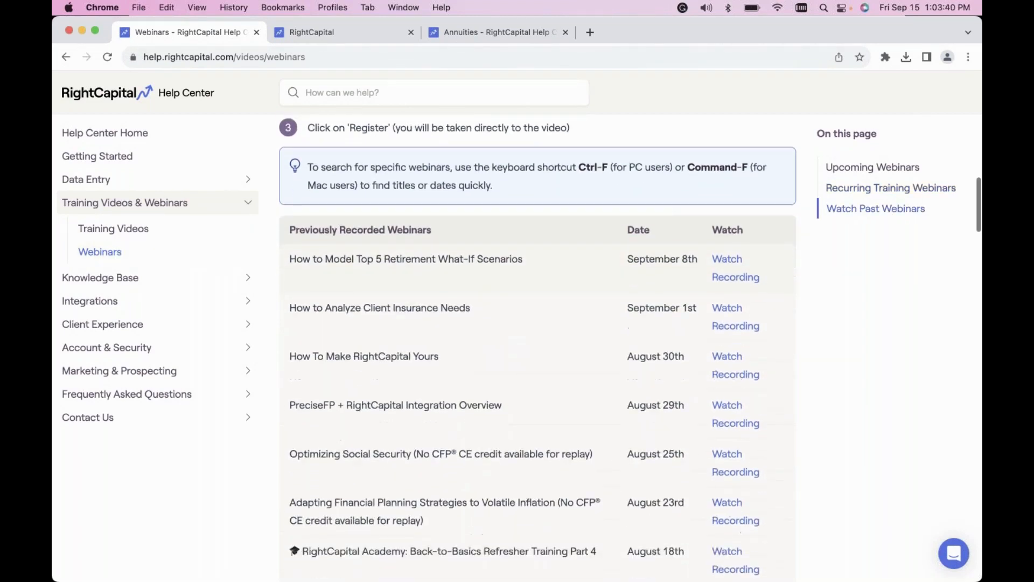
{"action": "scroll", "coordinate": [537, 347], "scroll_direction": "down", "scroll_amount": 3}
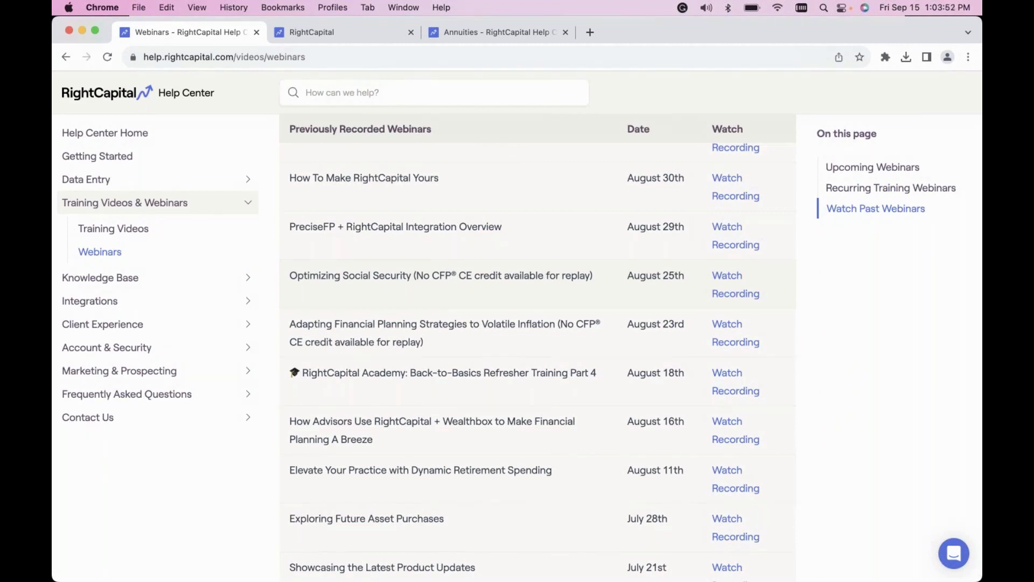
Switch to the client's RightCapital plan and open the retirement Cash Flows.
{"action": "left_click", "coordinate": [329, 37]}
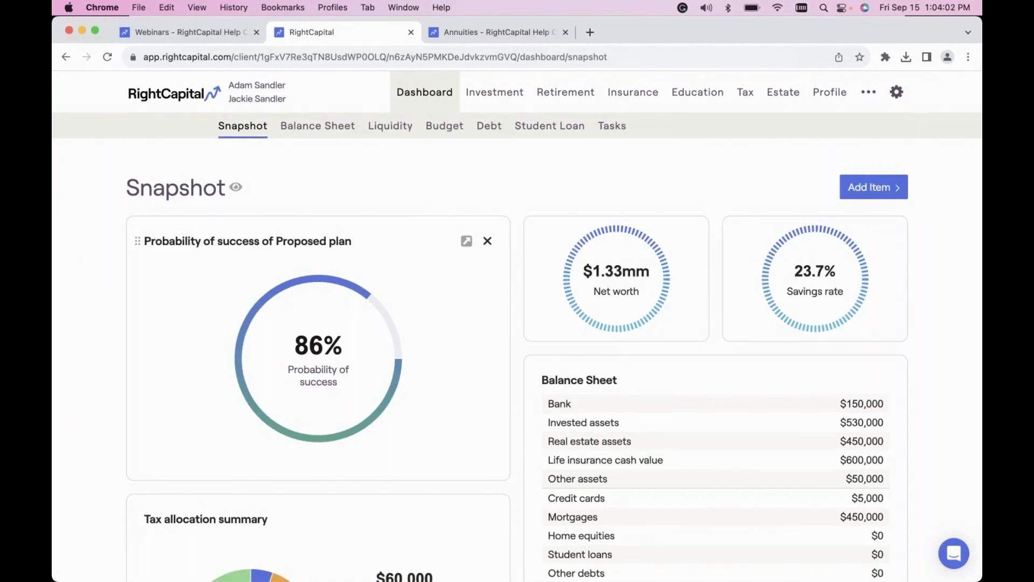
{"action": "left_click", "coordinate": [564, 100]}
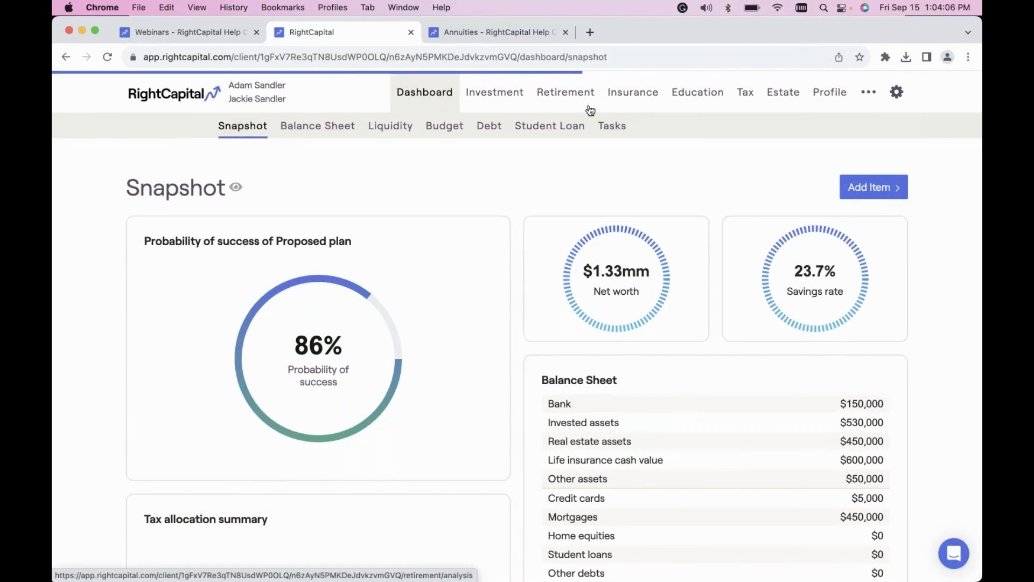
{"action": "left_click", "coordinate": [703, 129]}
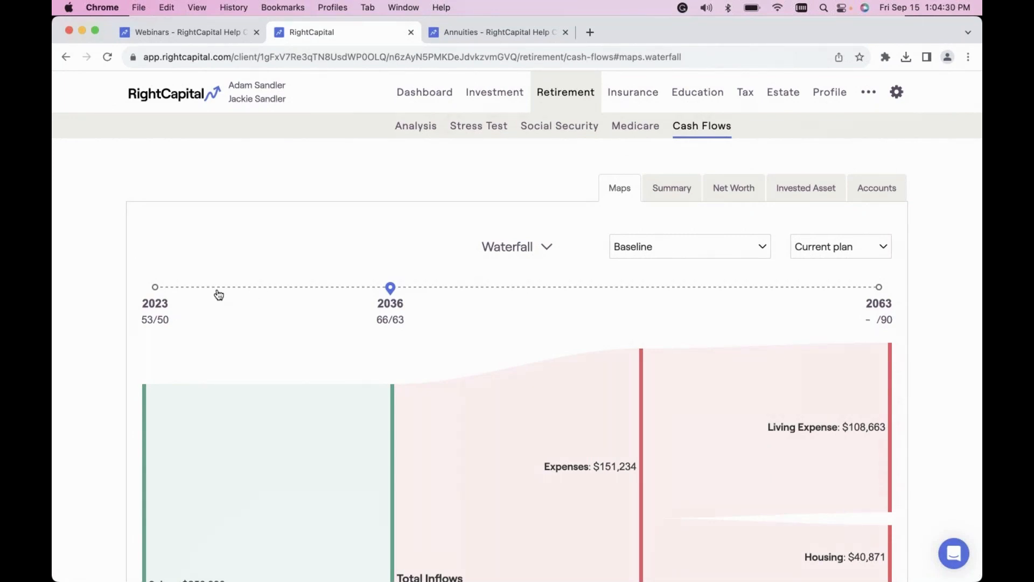
Set the Waterfall cash flow map to 2023 and examine its inflows, expenses, goals, taxes and planned saving.
{"action": "left_click", "coordinate": [194, 289]}
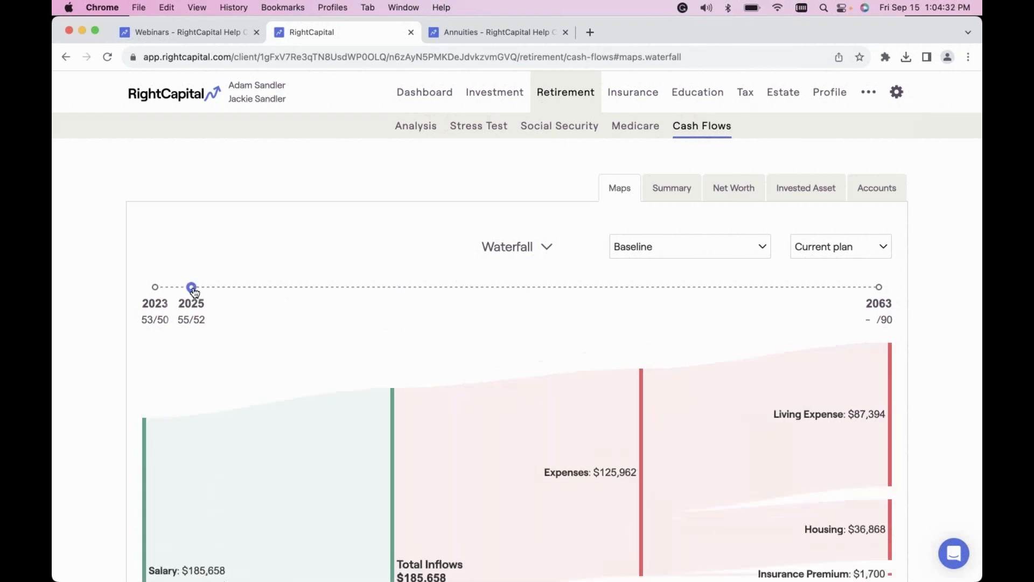
{"action": "left_click", "coordinate": [156, 288]}
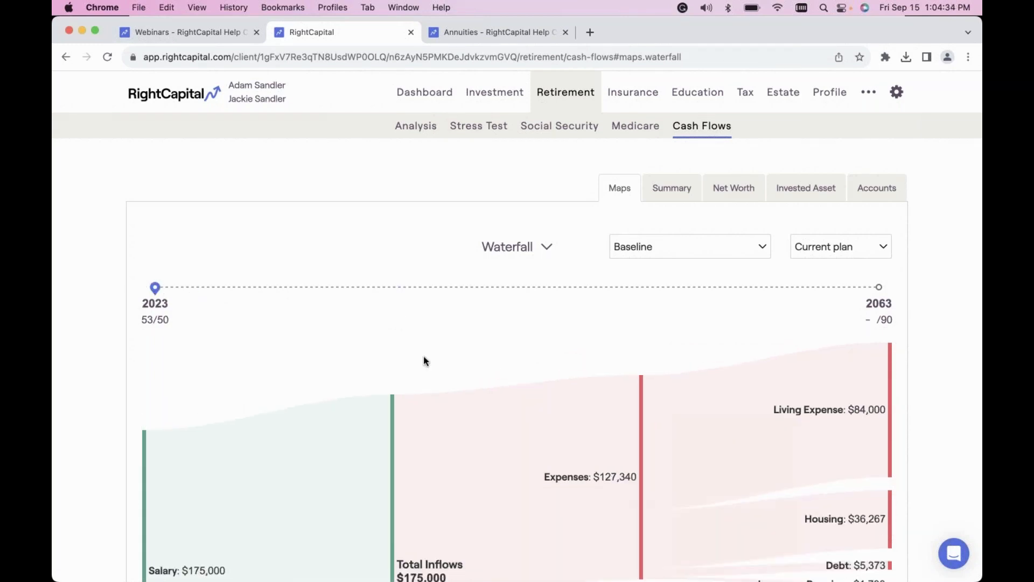
{"action": "scroll", "coordinate": [425, 357], "scroll_direction": "down", "scroll_amount": 5}
{"action": "scroll", "coordinate": [429, 360], "scroll_direction": "down", "scroll_amount": 1}
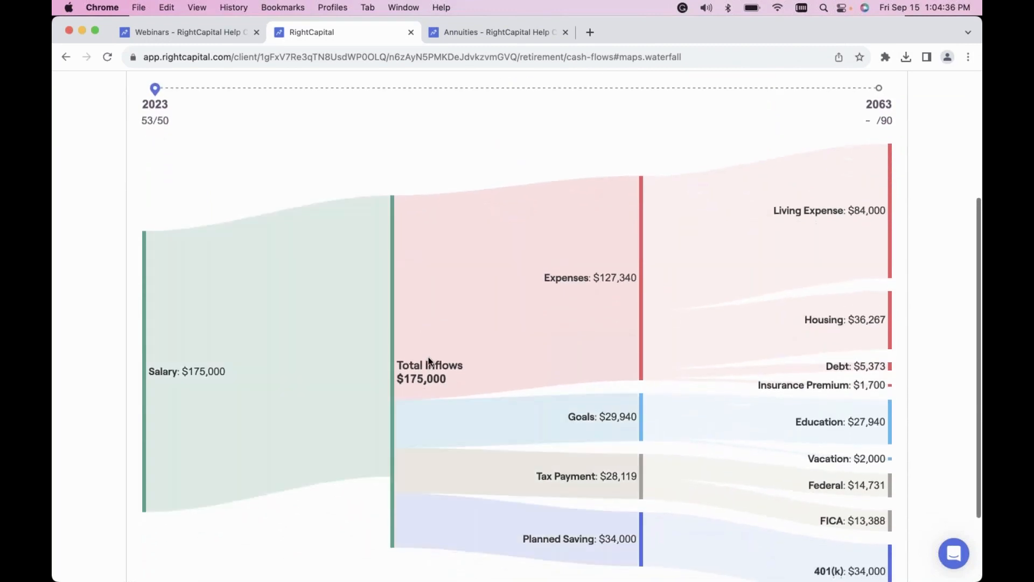
{"action": "scroll", "coordinate": [357, 381], "scroll_direction": "down", "scroll_amount": 1}
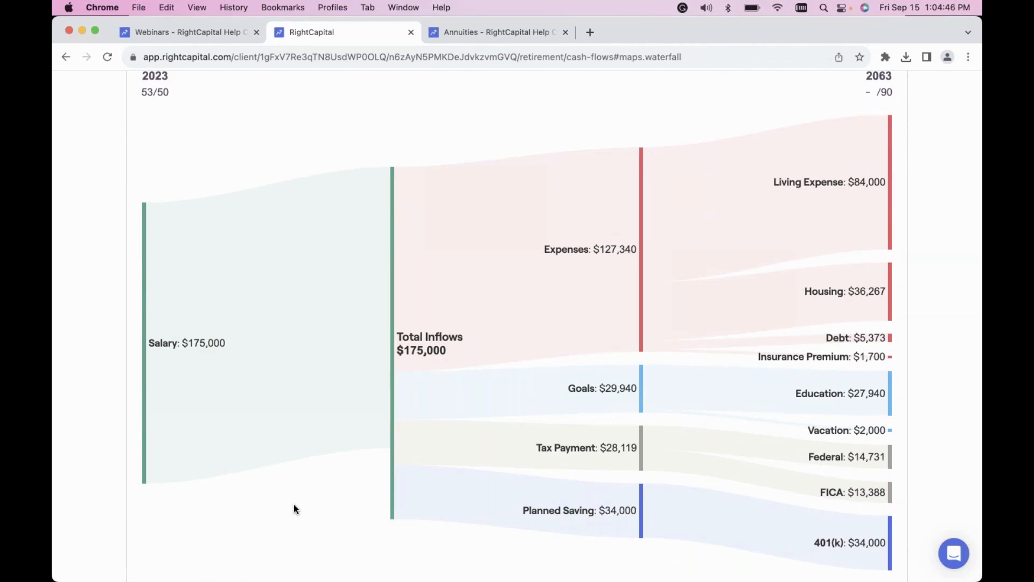
{"action": "scroll", "coordinate": [358, 432], "scroll_direction": "up", "scroll_amount": 5}
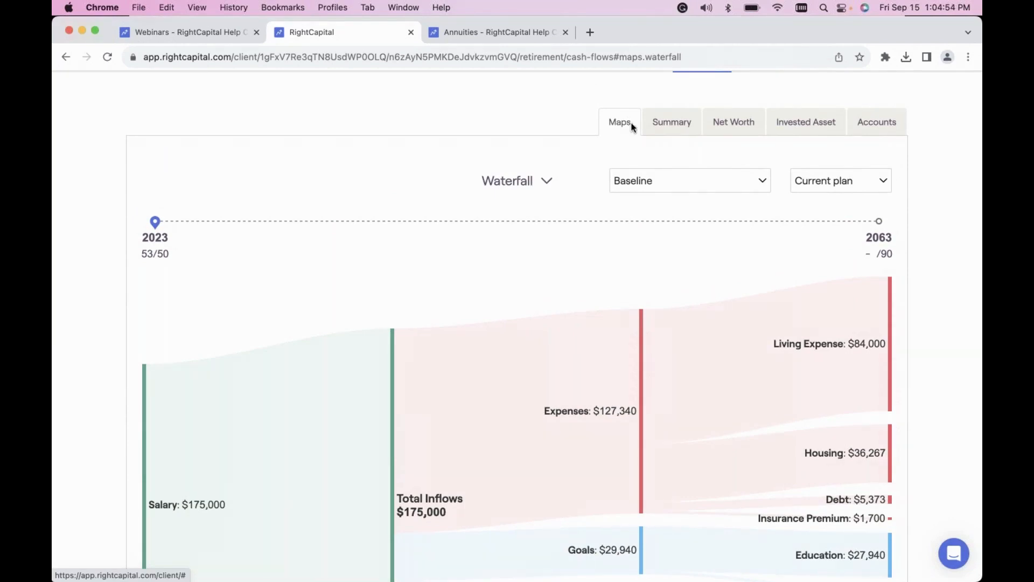
Show the Summary table of yearly cash inflows, outflows and net flows for the current plan.
{"action": "left_click", "coordinate": [671, 122]}
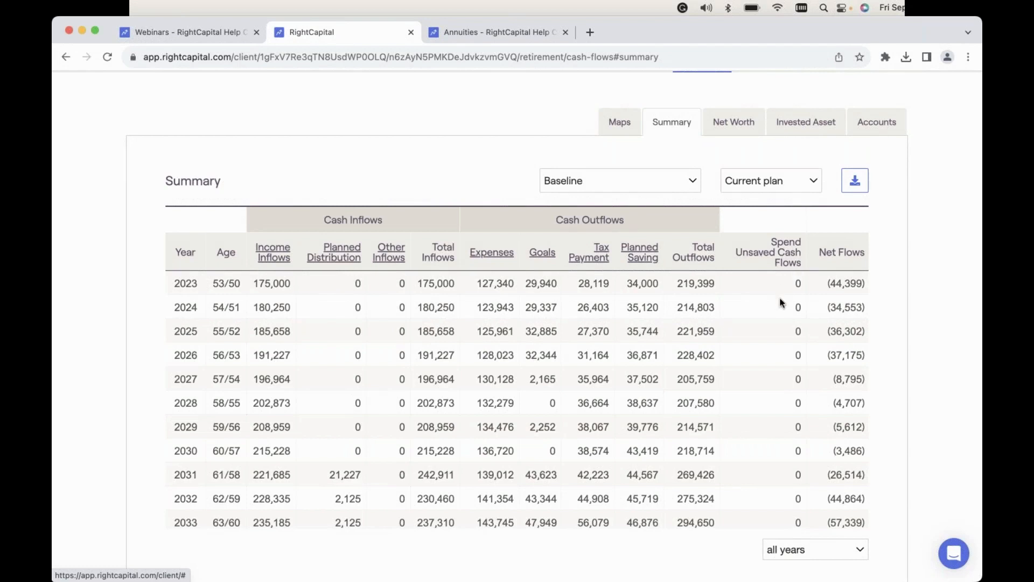
{"action": "scroll", "coordinate": [785, 307], "scroll_direction": "up", "scroll_amount": 1}
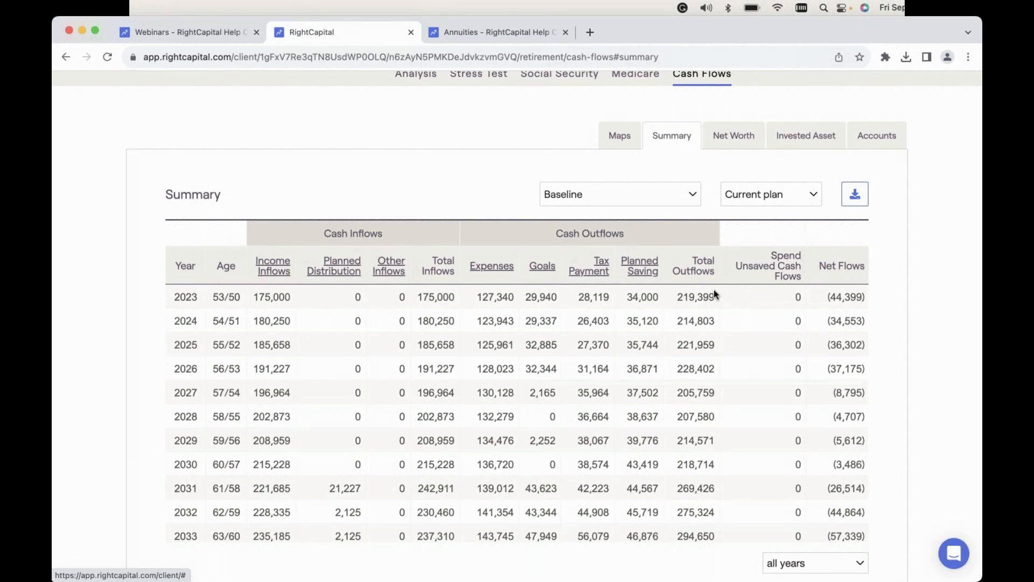
{"action": "scroll", "coordinate": [707, 272], "scroll_direction": "up", "scroll_amount": 2}
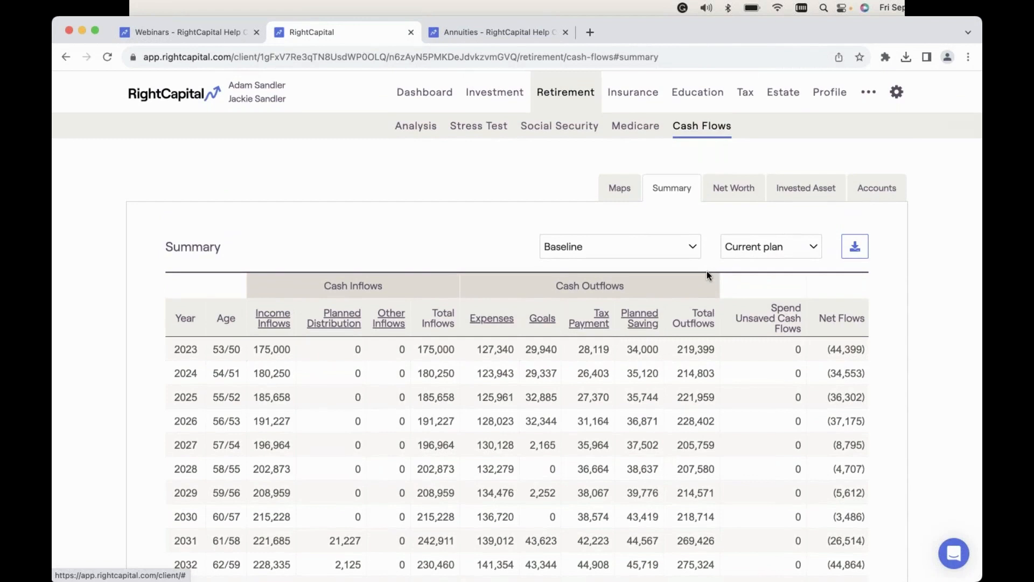
Open the client's methodology settings and review the planning method choices, keeping Modified cash flow based.
{"action": "left_click", "coordinate": [899, 94]}
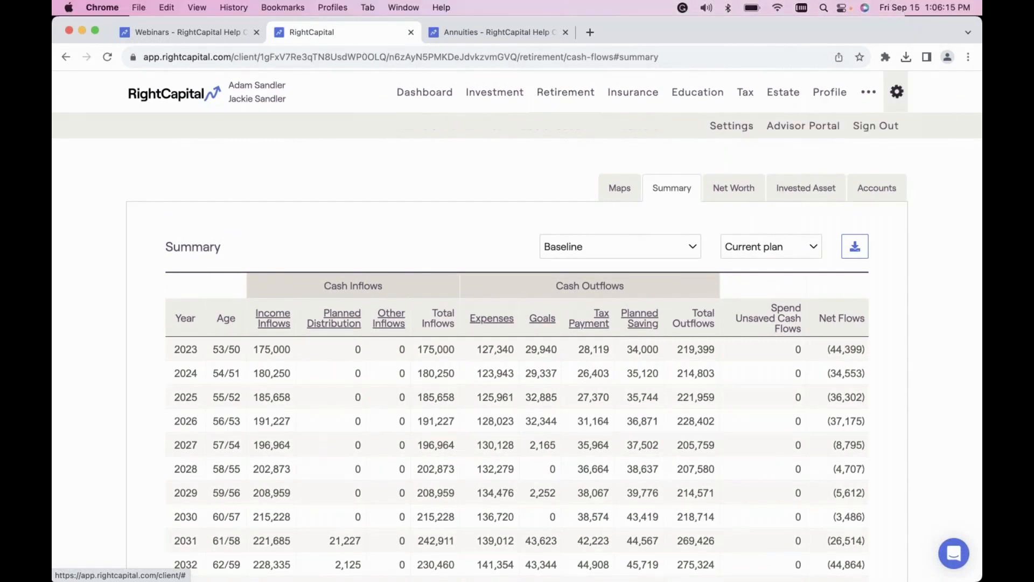
{"action": "left_click", "coordinate": [727, 129]}
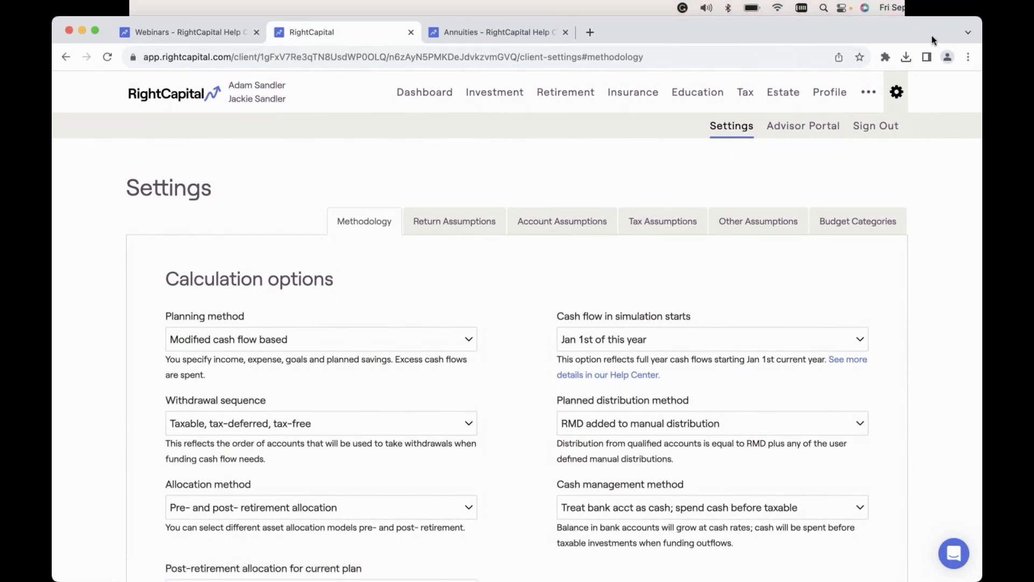
{"action": "left_click", "coordinate": [293, 338]}
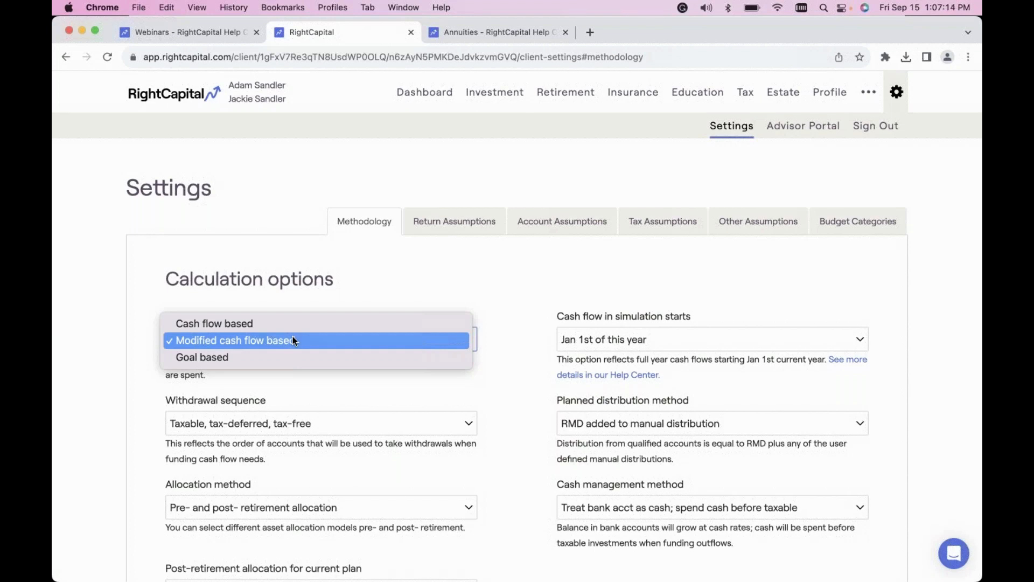
{"action": "left_click", "coordinate": [293, 340]}
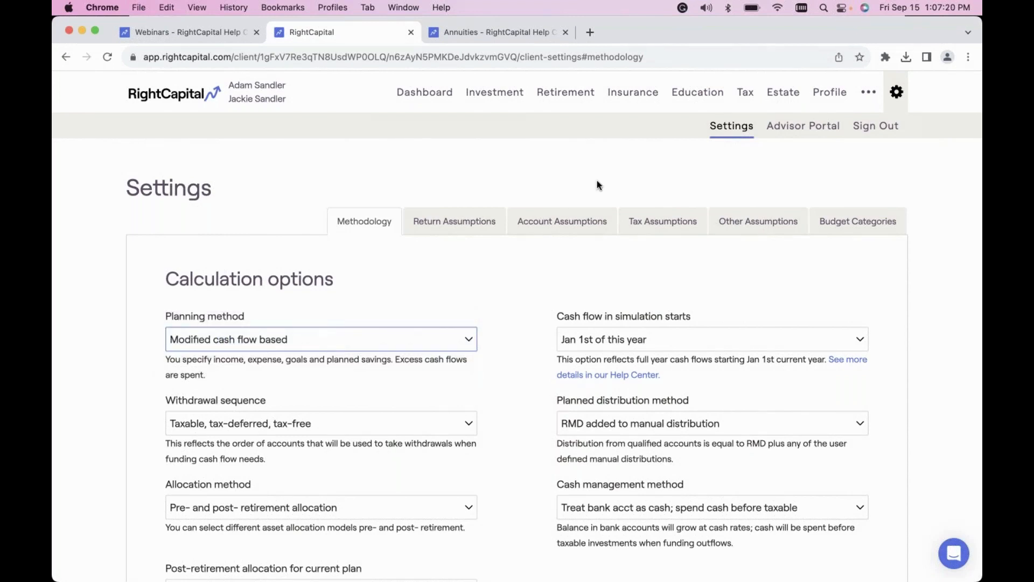
Return to the Summary table of the retirement Cash Flows.
{"action": "left_click", "coordinate": [576, 97]}
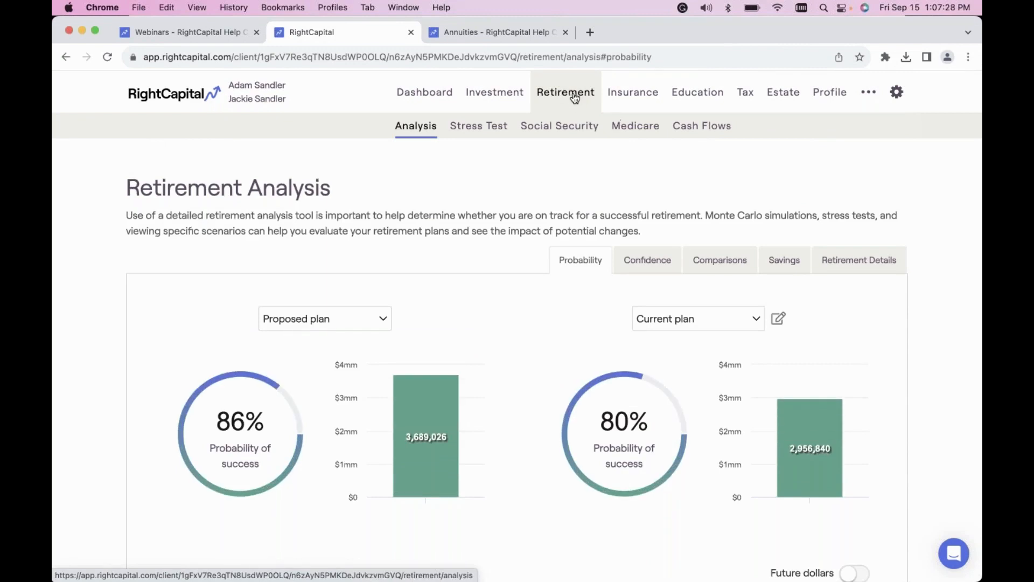
{"action": "left_click", "coordinate": [717, 133]}
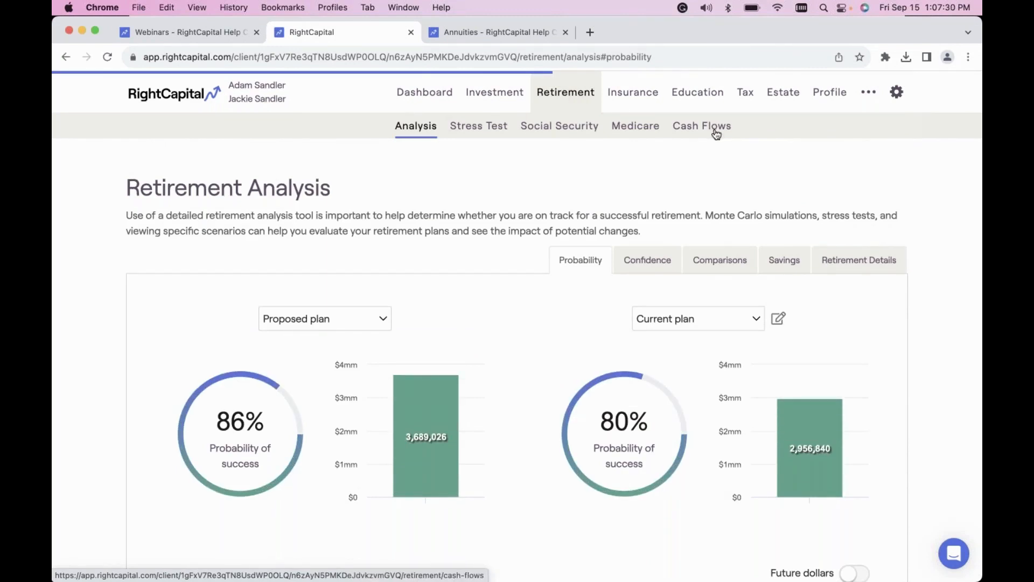
{"action": "left_click", "coordinate": [671, 187]}
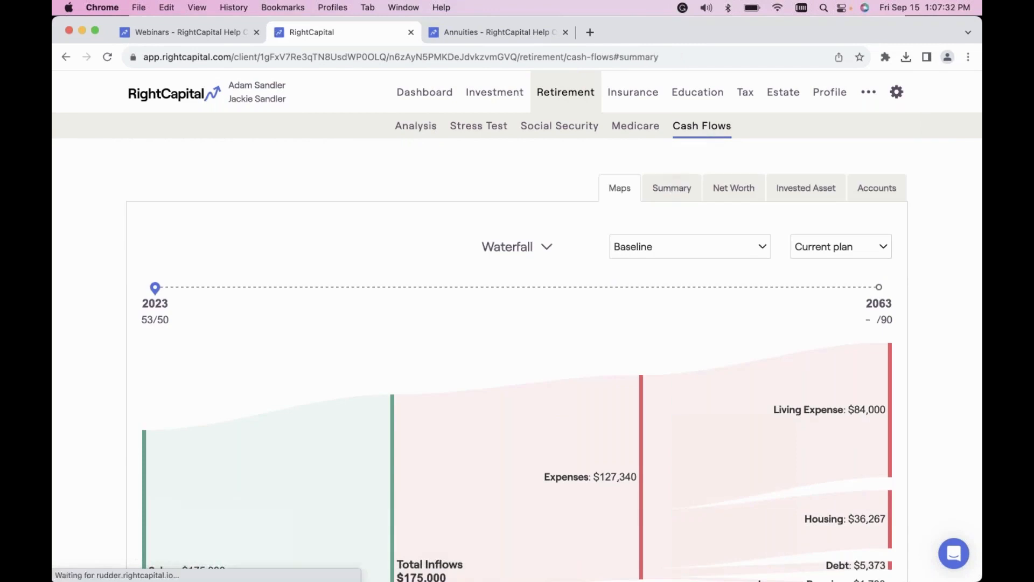
{"action": "scroll", "coordinate": [588, 232], "scroll_direction": "down", "scroll_amount": 1}
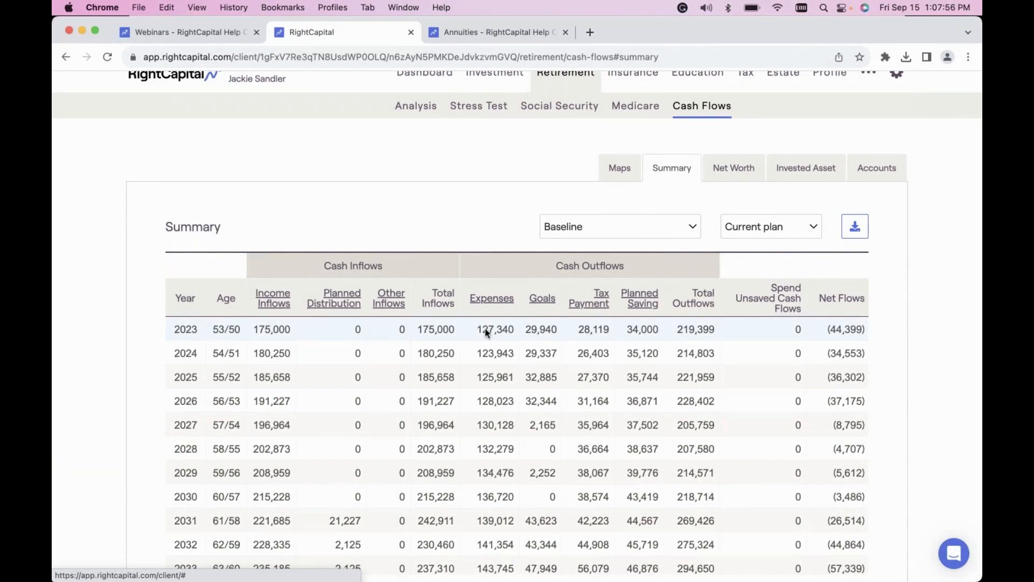
Drill into the Expenses column and its Debt breakdown, and return to the main cash flow summary.
{"action": "left_click", "coordinate": [491, 300]}
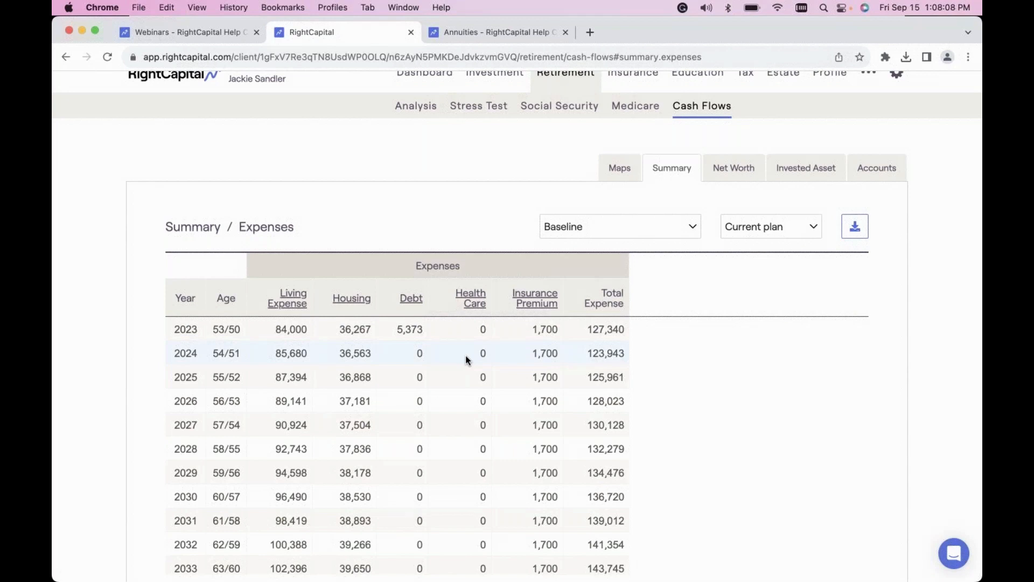
{"action": "left_click", "coordinate": [408, 302]}
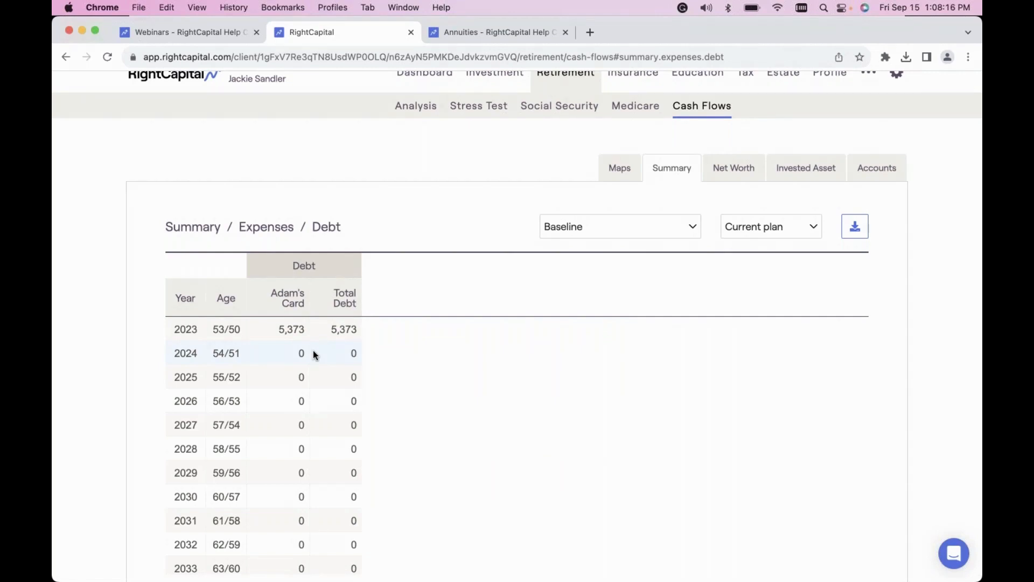
{"action": "left_click", "coordinate": [274, 231]}
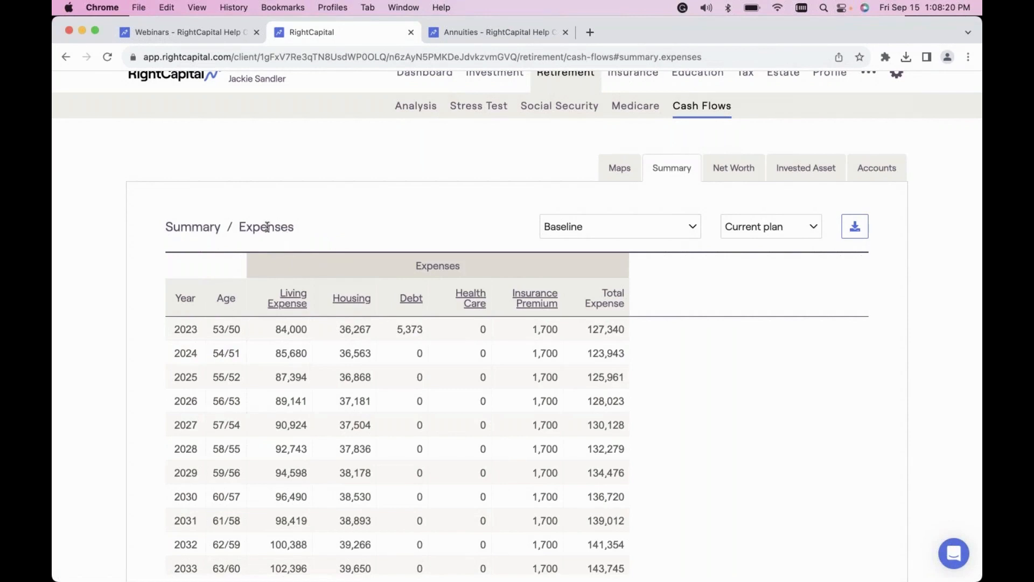
{"action": "left_click", "coordinate": [191, 229]}
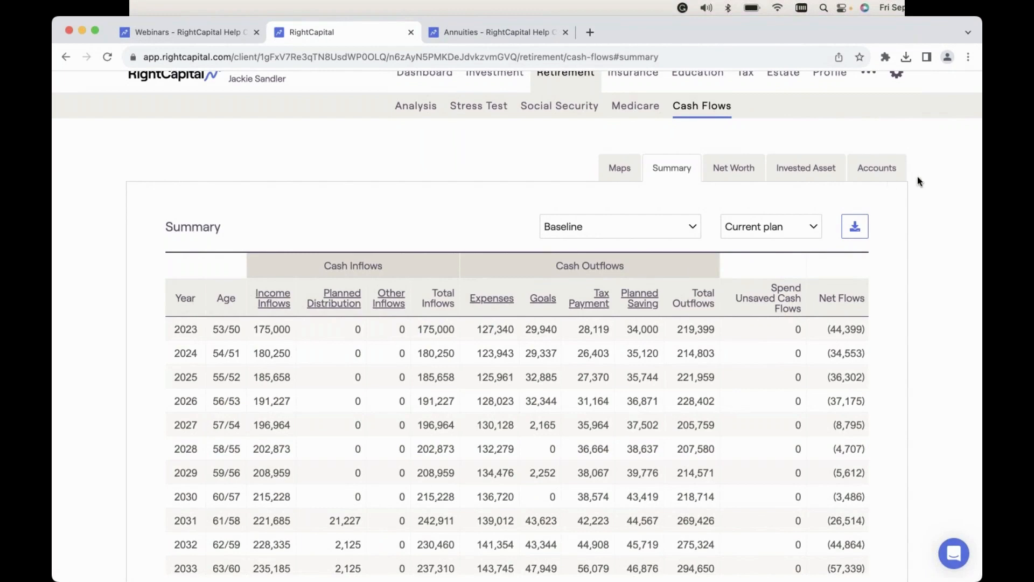
Open the Accounts cash flows and display Withdrawal from accounts instead of the ending balances.
{"action": "left_click", "coordinate": [878, 171]}
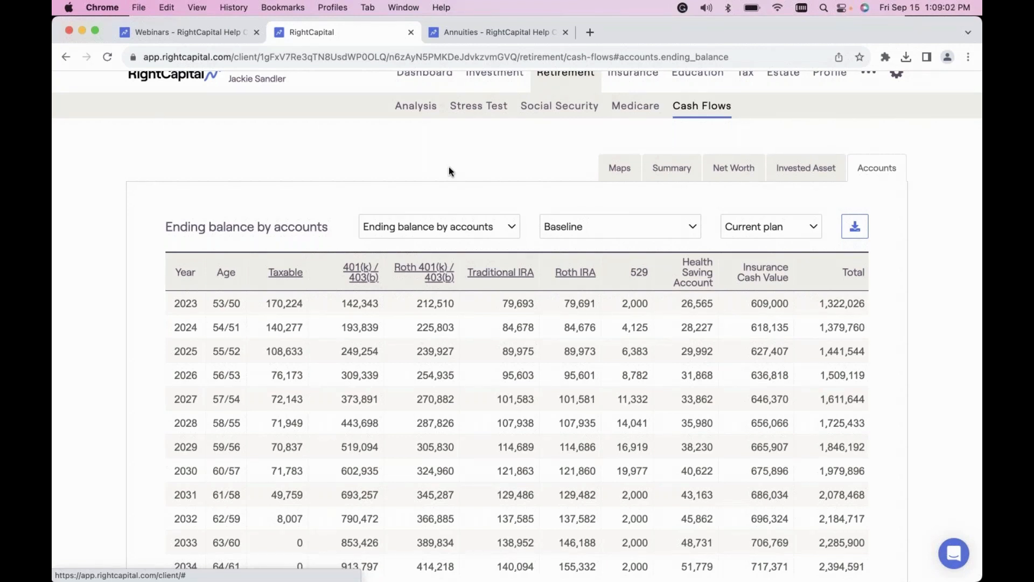
{"action": "left_click", "coordinate": [486, 228]}
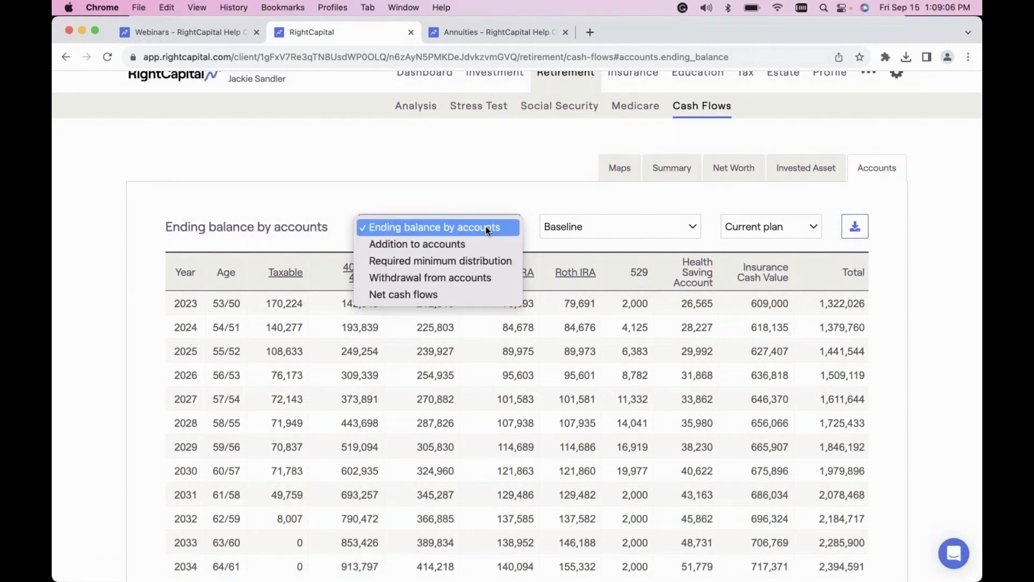
{"action": "left_click", "coordinate": [447, 276]}
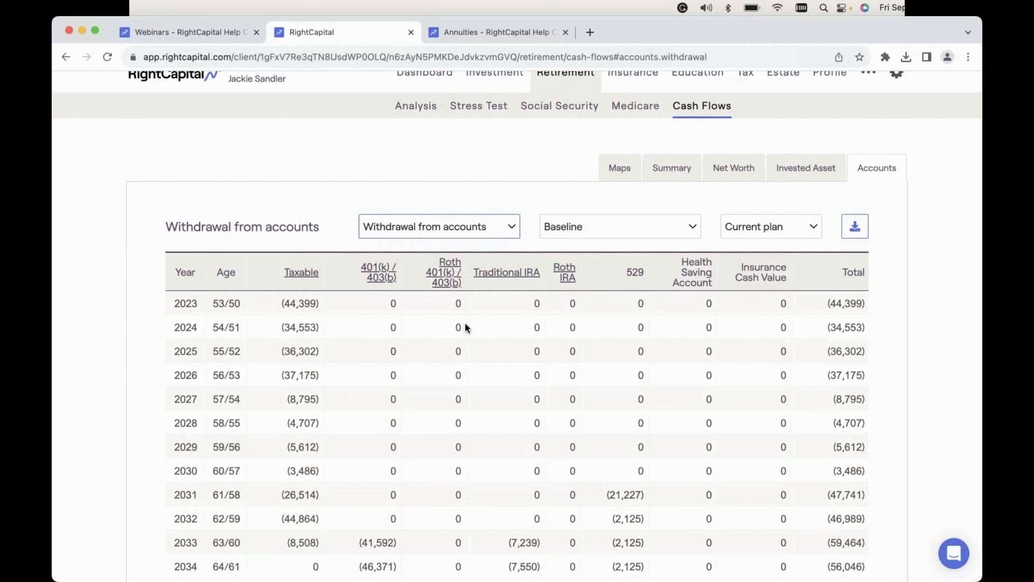
Examine the yearly withdrawals from the taxable, 401(k) and IRA accounts, and return to the cash flow Summary for comparison.
{"action": "scroll", "coordinate": [465, 324], "scroll_direction": "down", "scroll_amount": 1}
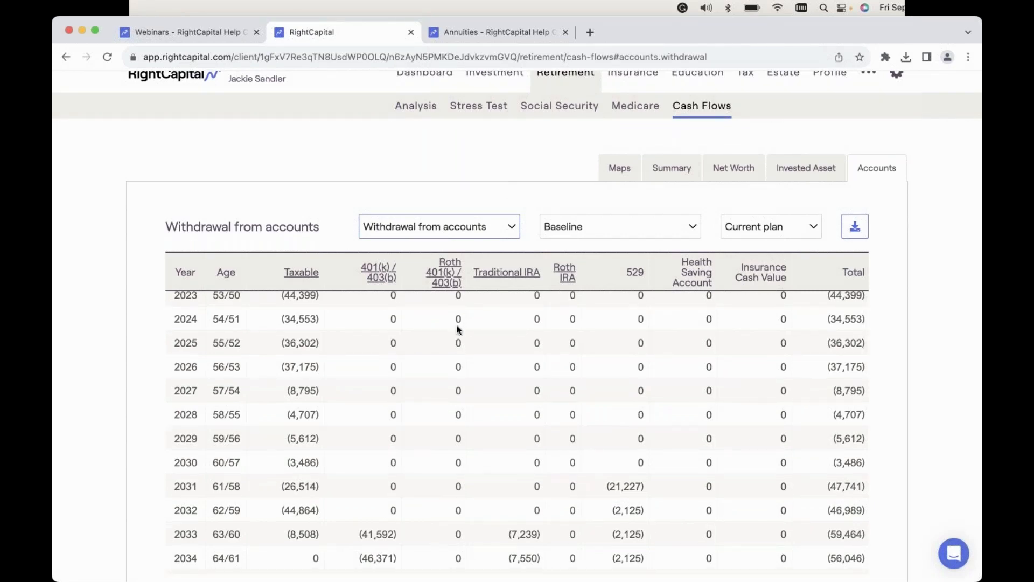
{"action": "scroll", "coordinate": [377, 344], "scroll_direction": "up", "scroll_amount": 1}
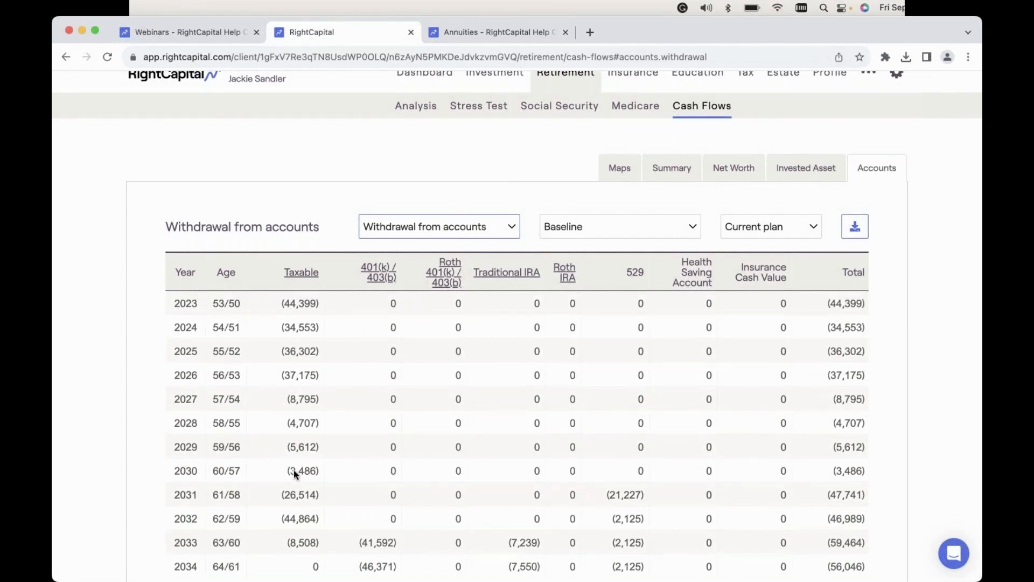
{"action": "scroll", "coordinate": [295, 474], "scroll_direction": "down", "scroll_amount": 3}
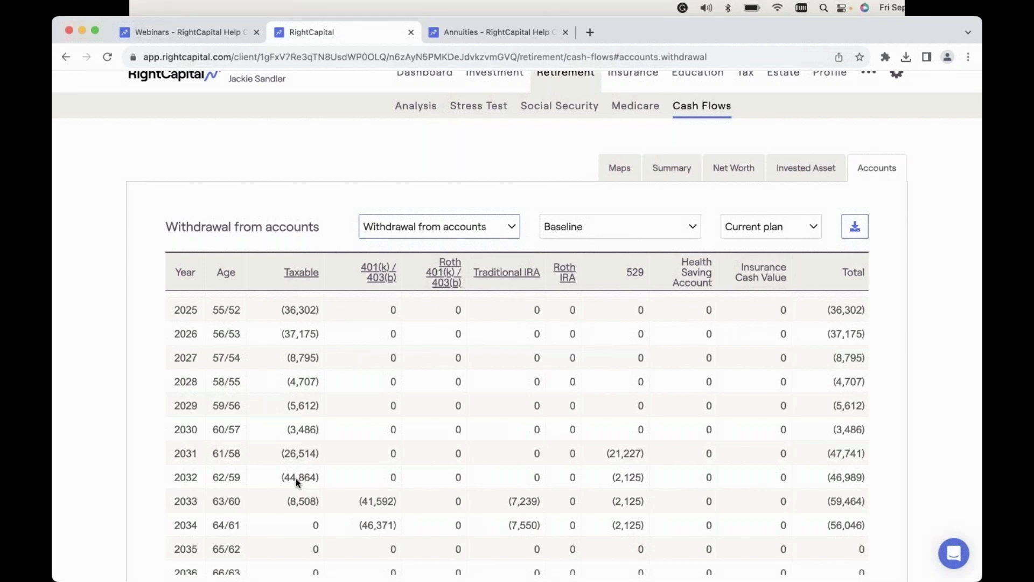
{"action": "left_click", "coordinate": [673, 169]}
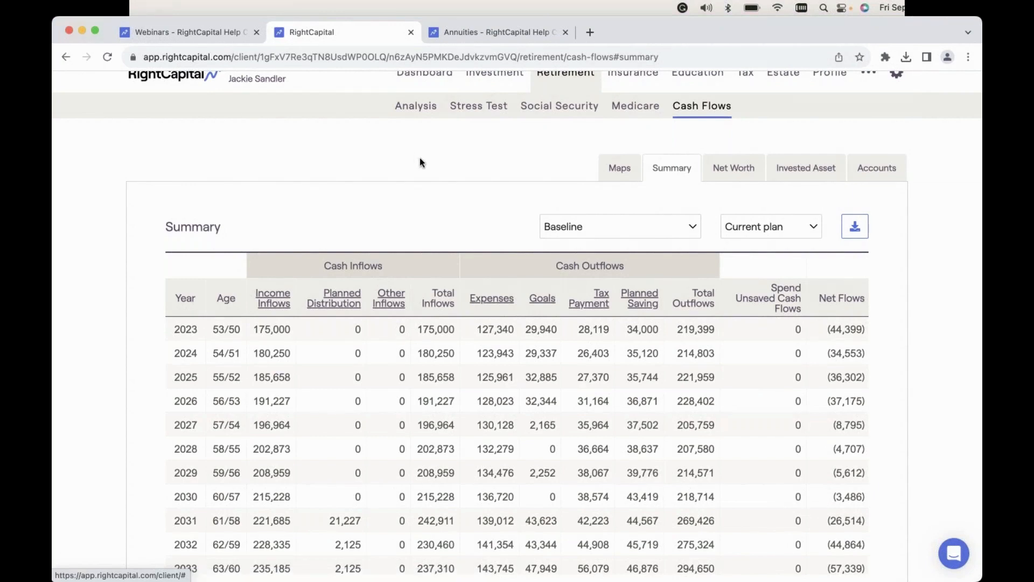
Display Net cash flows in the Accounts cash flows and review the available scenarios, keeping Baseline.
{"action": "left_click", "coordinate": [887, 173]}
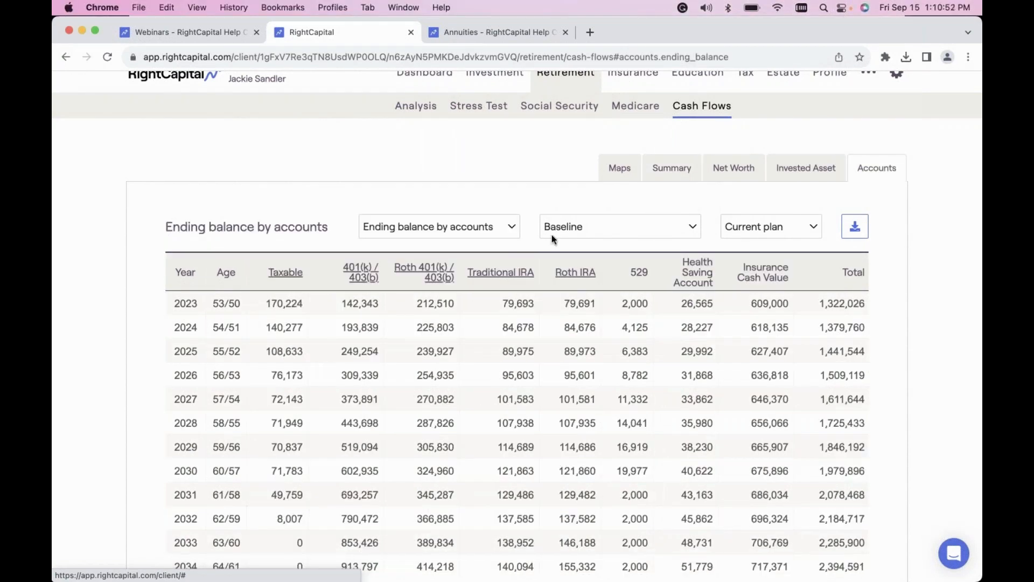
{"action": "left_click", "coordinate": [467, 230]}
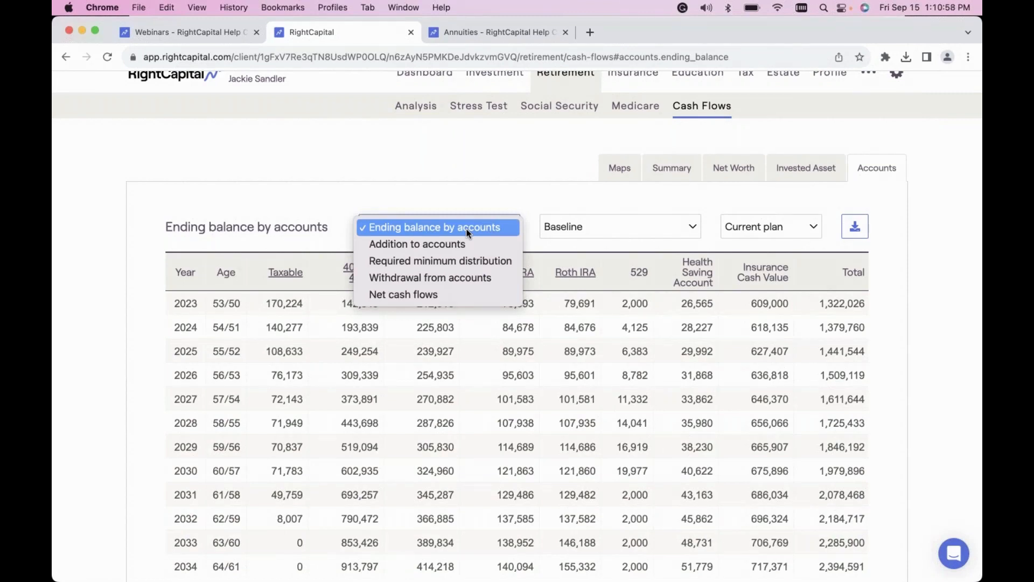
{"action": "left_click", "coordinate": [432, 296]}
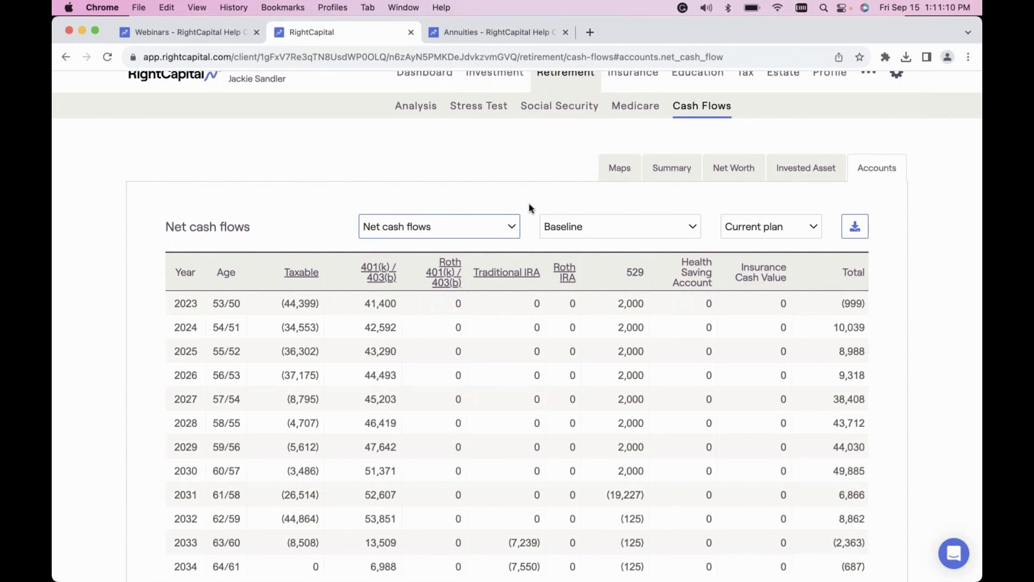
{"action": "left_click", "coordinate": [579, 230]}
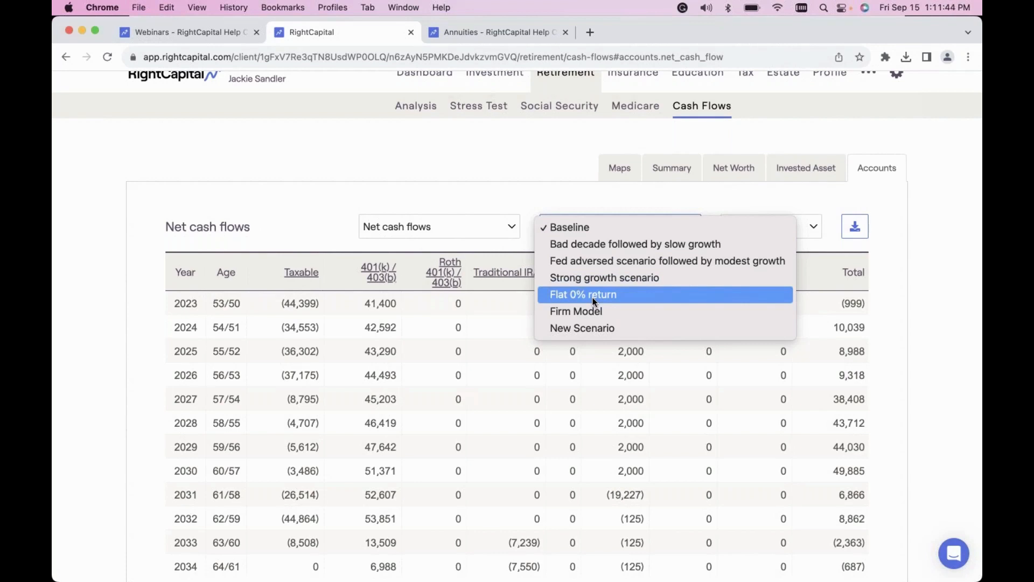
{"action": "left_click", "coordinate": [525, 139]}
Open the client's methodology settings and review the calculation options through to the cash flow display checkboxes.
{"action": "scroll", "coordinate": [527, 144], "scroll_direction": "up", "scroll_amount": 1}
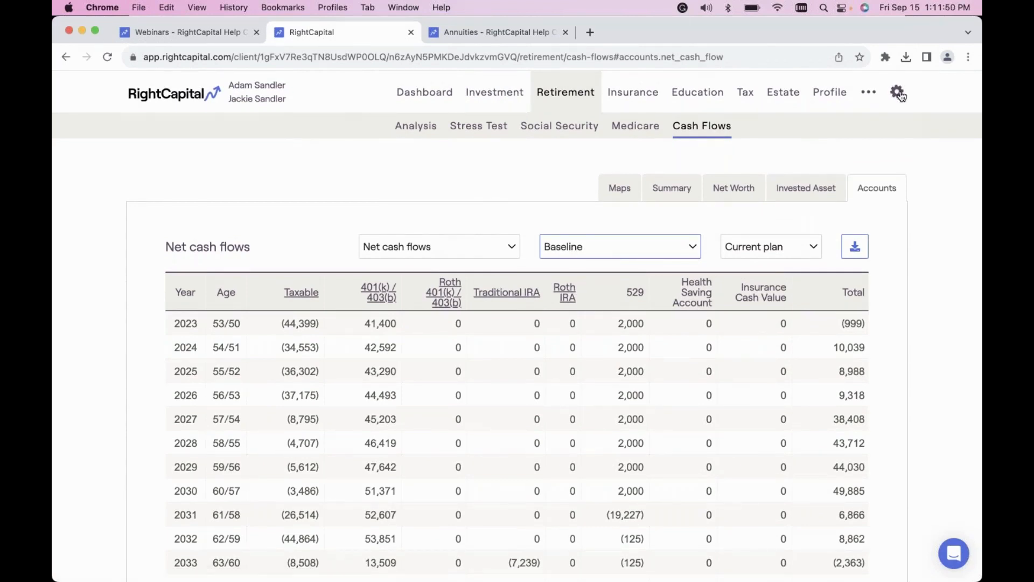
{"action": "mouse_move", "coordinate": [900, 94]}
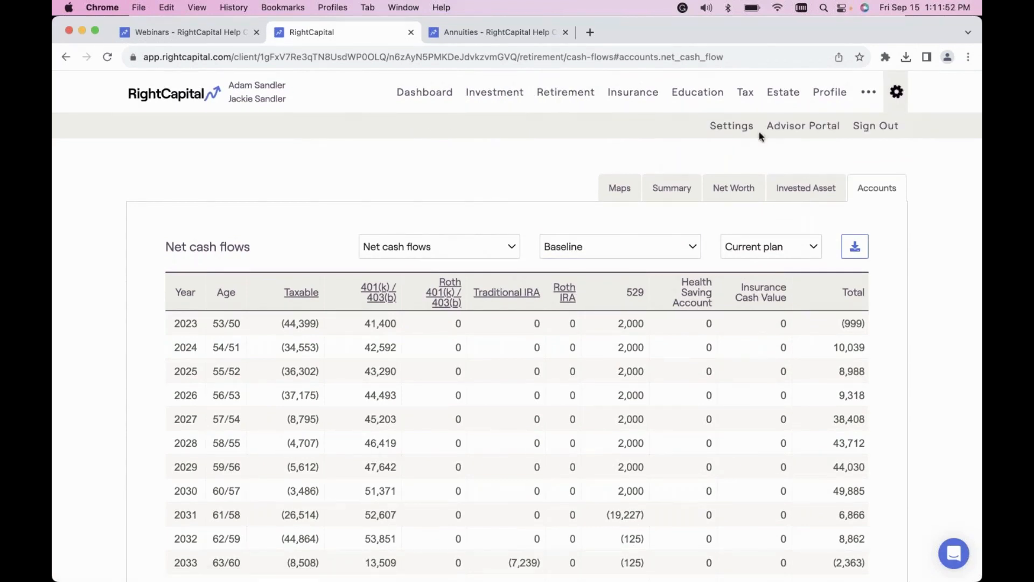
{"action": "left_click", "coordinate": [742, 131]}
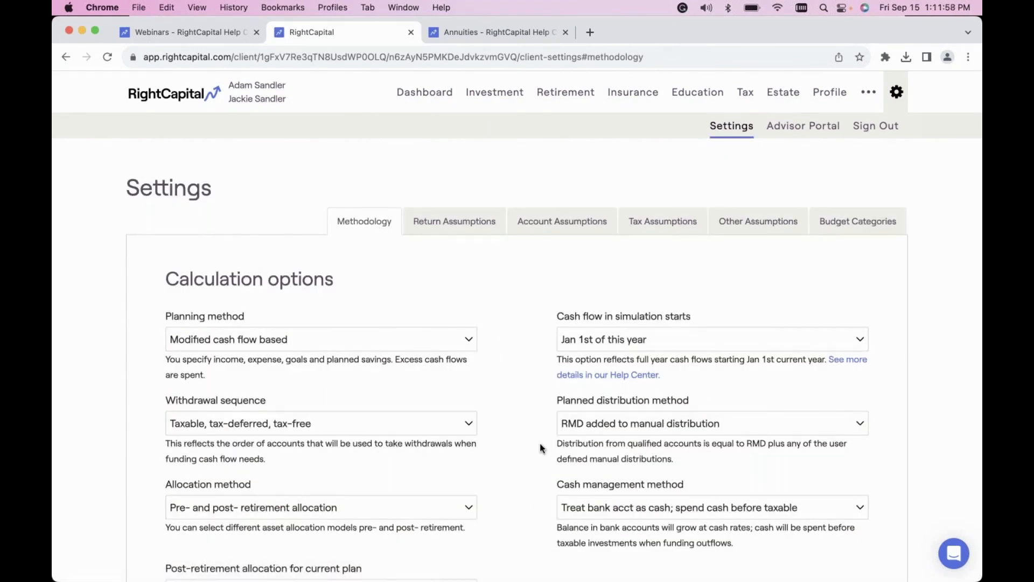
{"action": "scroll", "coordinate": [540, 445], "scroll_direction": "down", "scroll_amount": 1}
{"action": "scroll", "coordinate": [542, 448], "scroll_direction": "down", "scroll_amount": 5}
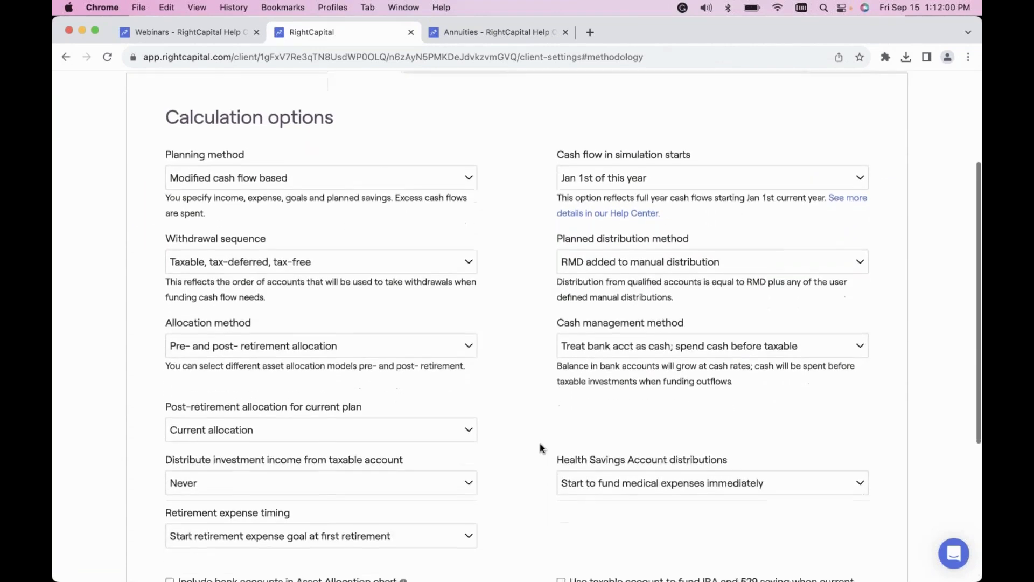
{"action": "scroll", "coordinate": [540, 447], "scroll_direction": "down", "scroll_amount": 2}
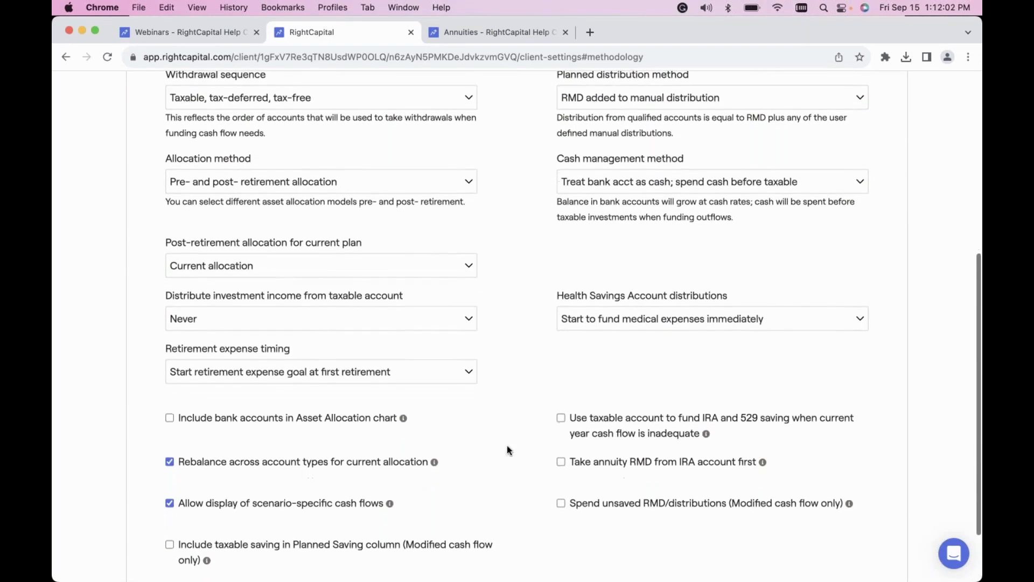
{"action": "scroll", "coordinate": [279, 522], "scroll_direction": "down", "scroll_amount": 1}
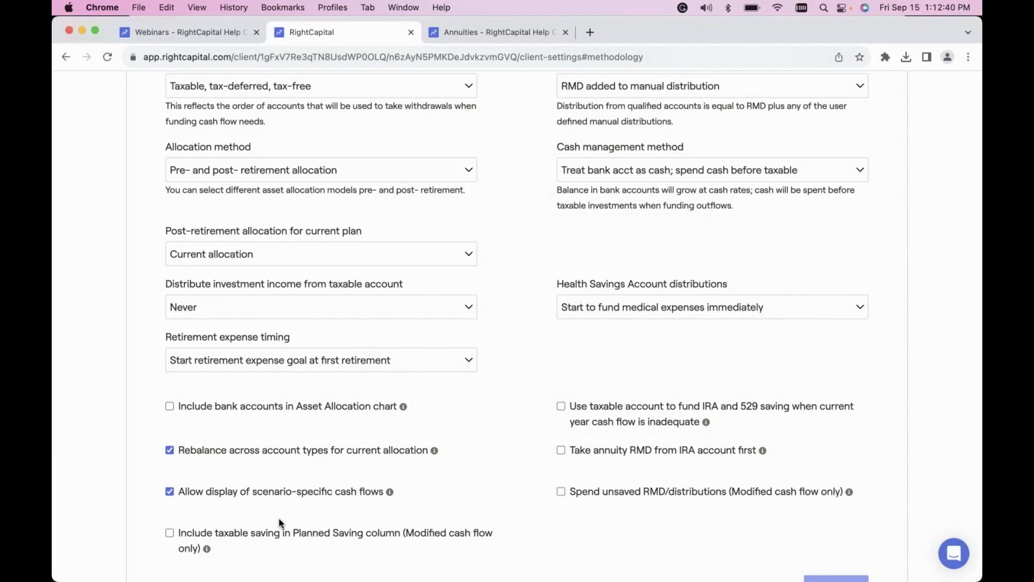
Review the calculation options again and read the explanation of Allow display of scenario-specific cash flows.
{"action": "scroll", "coordinate": [457, 454], "scroll_direction": "up", "scroll_amount": 6}
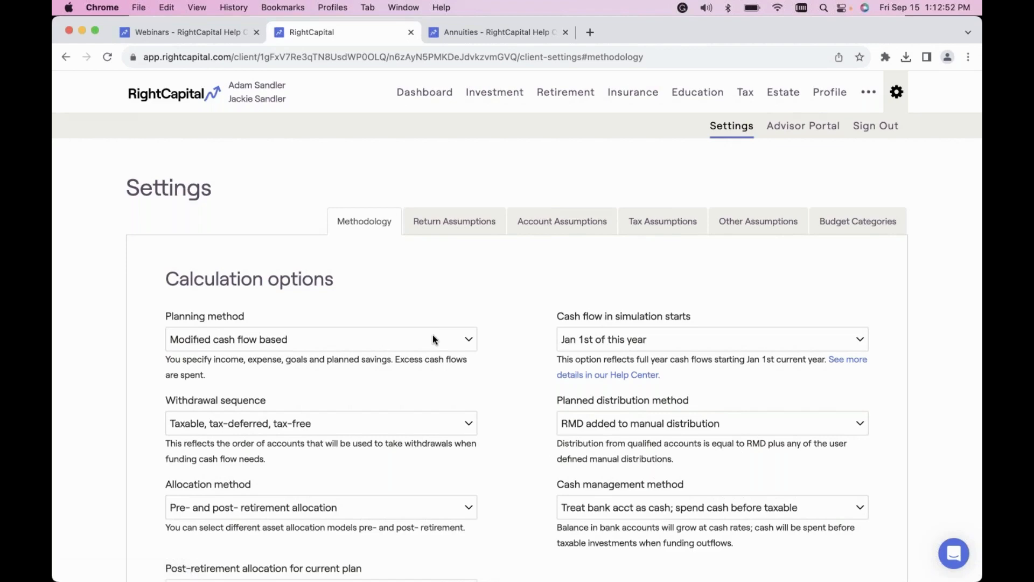
{"action": "scroll", "coordinate": [434, 339], "scroll_direction": "down", "scroll_amount": 3}
{"action": "scroll", "coordinate": [433, 337], "scroll_direction": "down", "scroll_amount": 5}
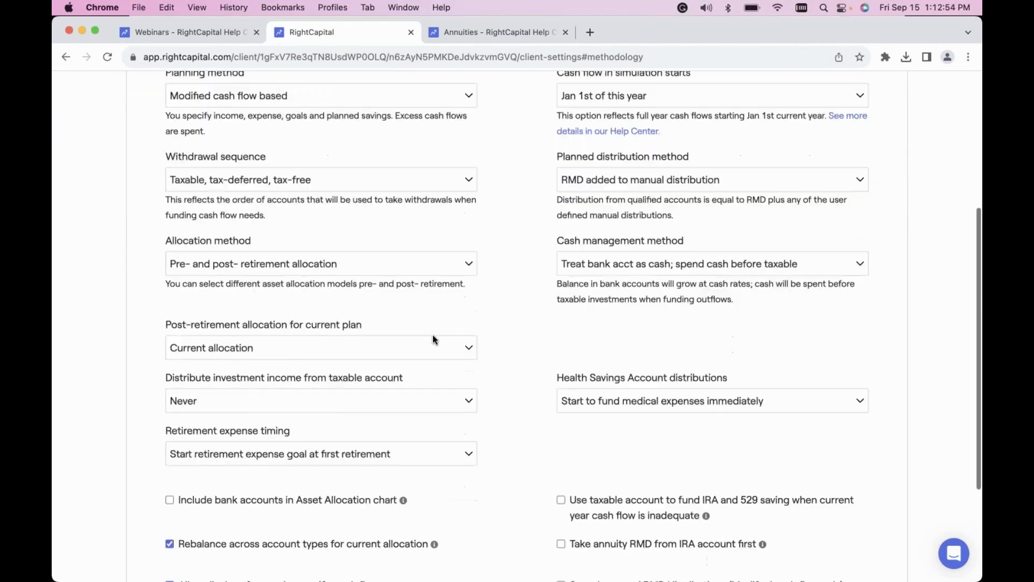
{"action": "scroll", "coordinate": [435, 461], "scroll_direction": "down", "scroll_amount": 1}
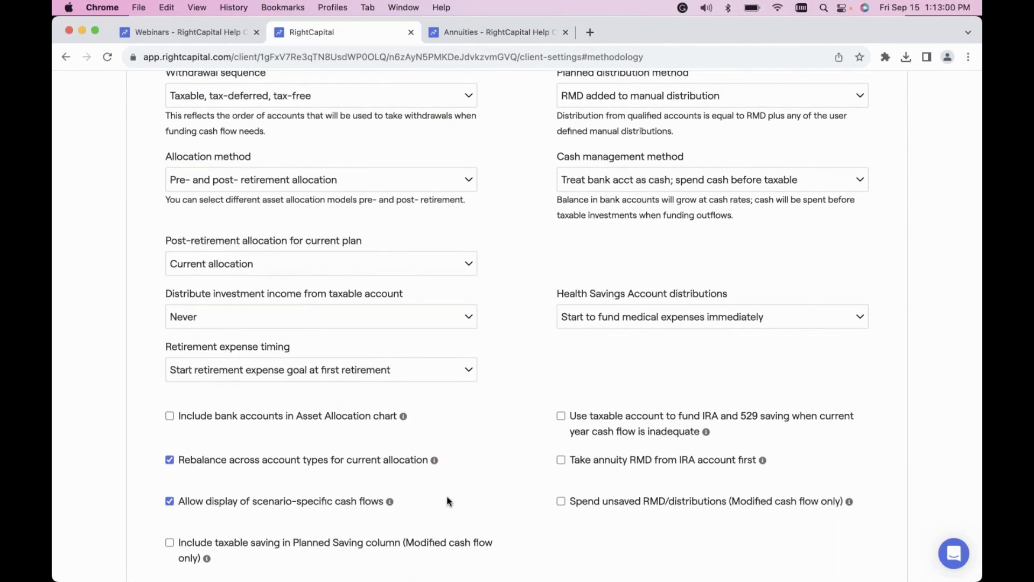
{"action": "mouse_move", "coordinate": [390, 504]}
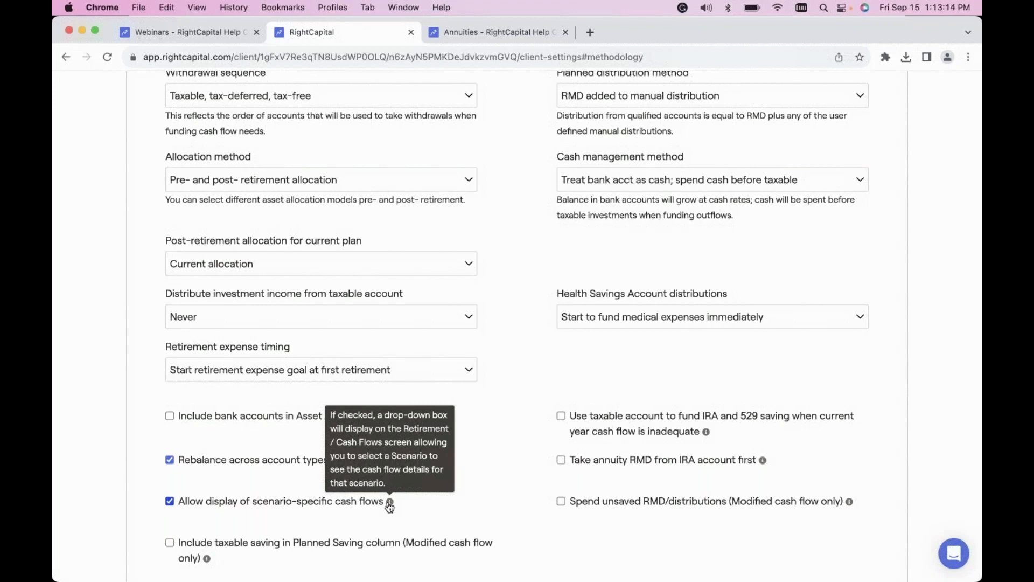
{"action": "scroll", "coordinate": [507, 489], "scroll_direction": "up", "scroll_amount": 6}
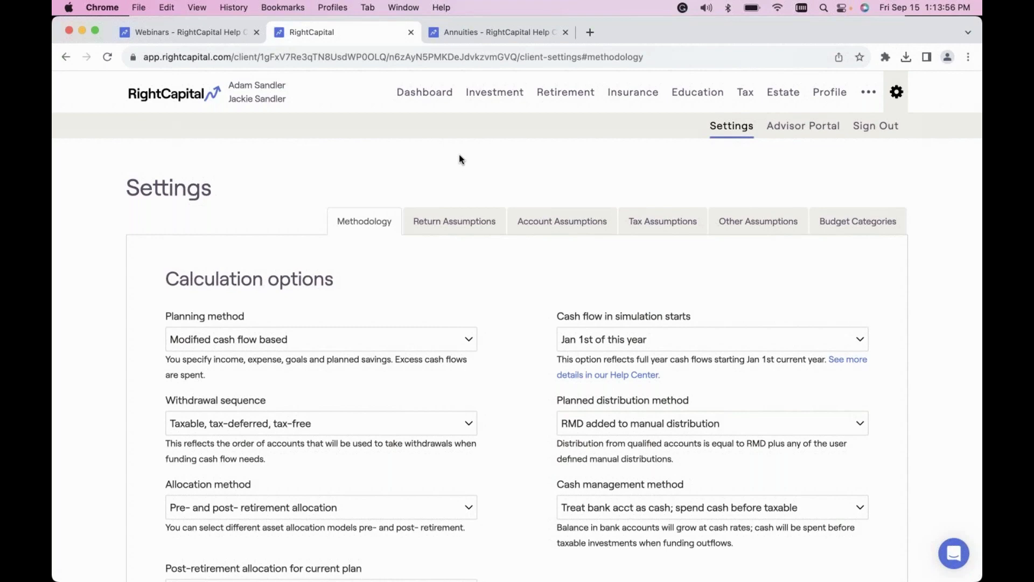
Switch to the Help Center's Annuities article, skim it, and reopen it from the search results for annuities.
{"action": "left_click", "coordinate": [482, 34]}
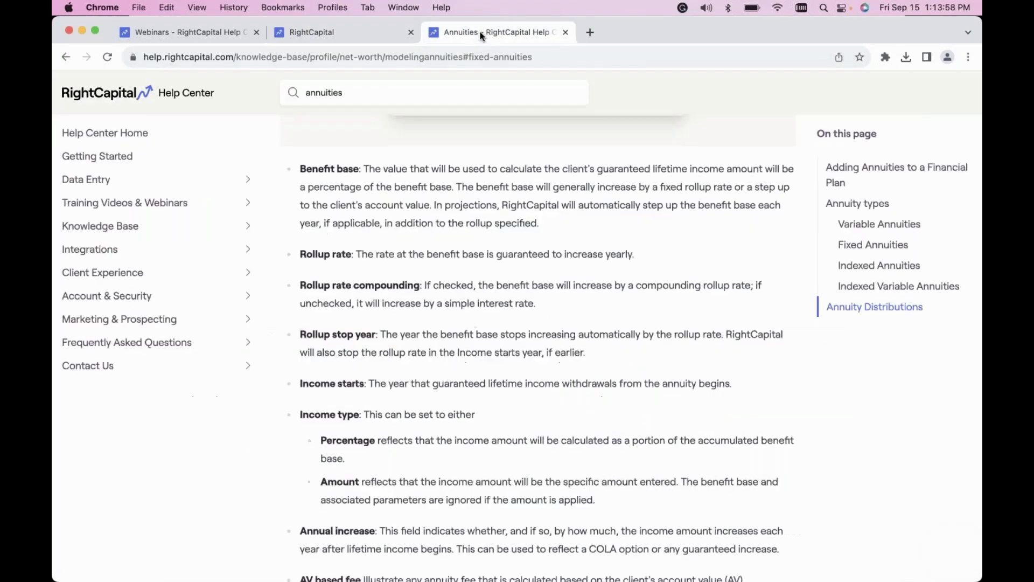
{"action": "scroll", "coordinate": [533, 344], "scroll_direction": "up", "scroll_amount": 10}
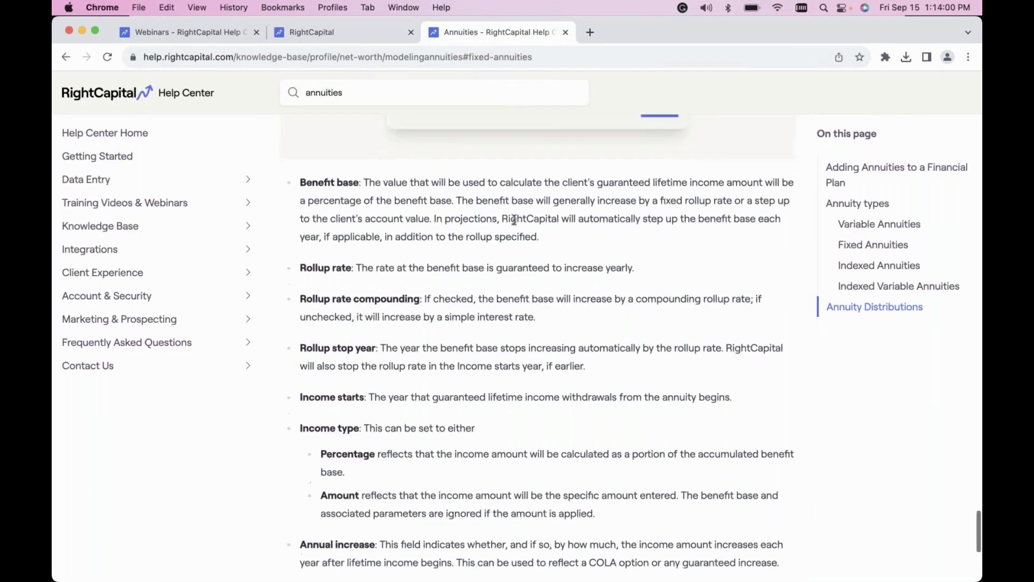
{"action": "scroll", "coordinate": [533, 344], "scroll_direction": "down", "scroll_amount": 15}
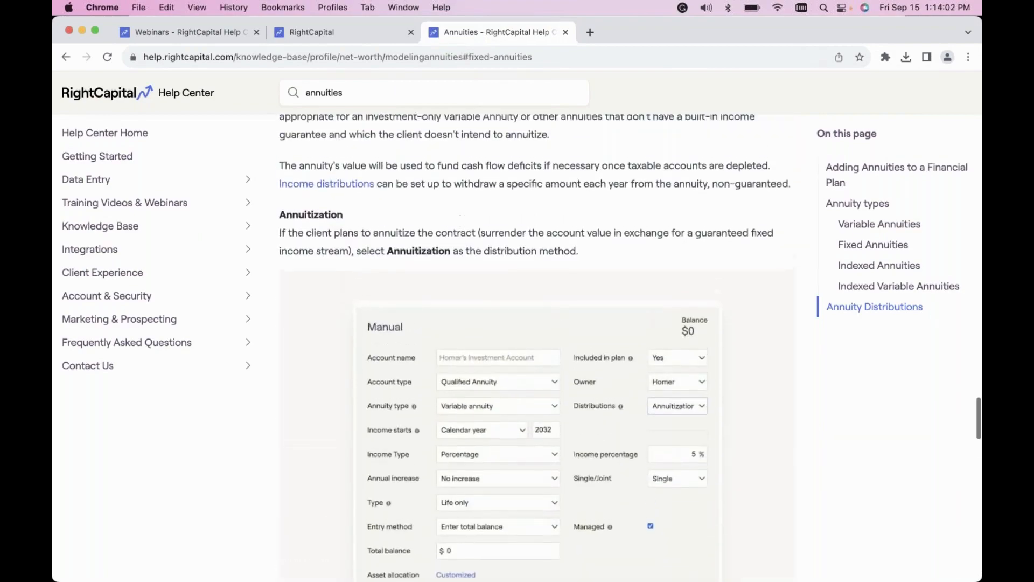
{"action": "scroll", "coordinate": [533, 344], "scroll_direction": "up", "scroll_amount": 15}
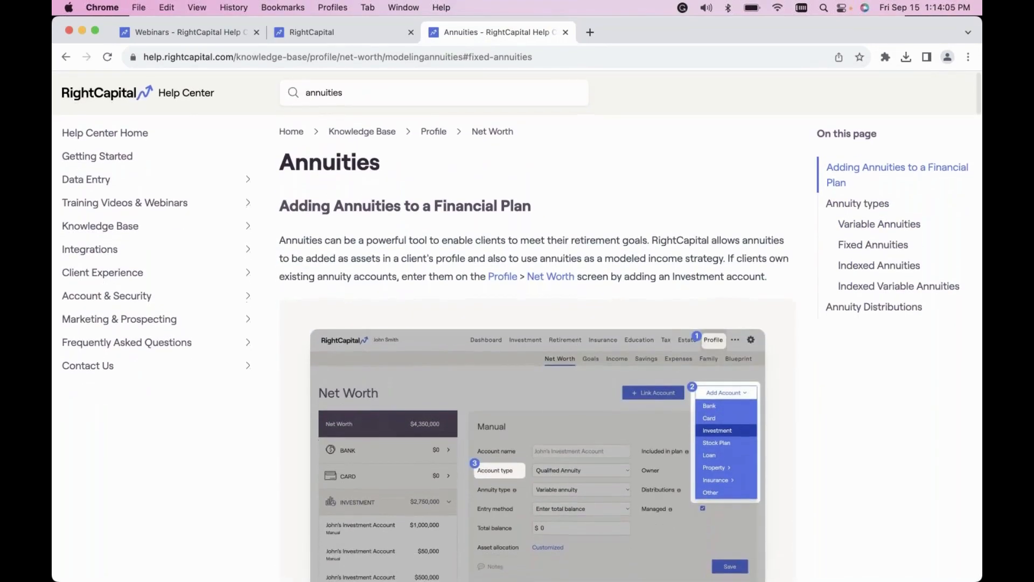
{"action": "left_click", "coordinate": [406, 92]}
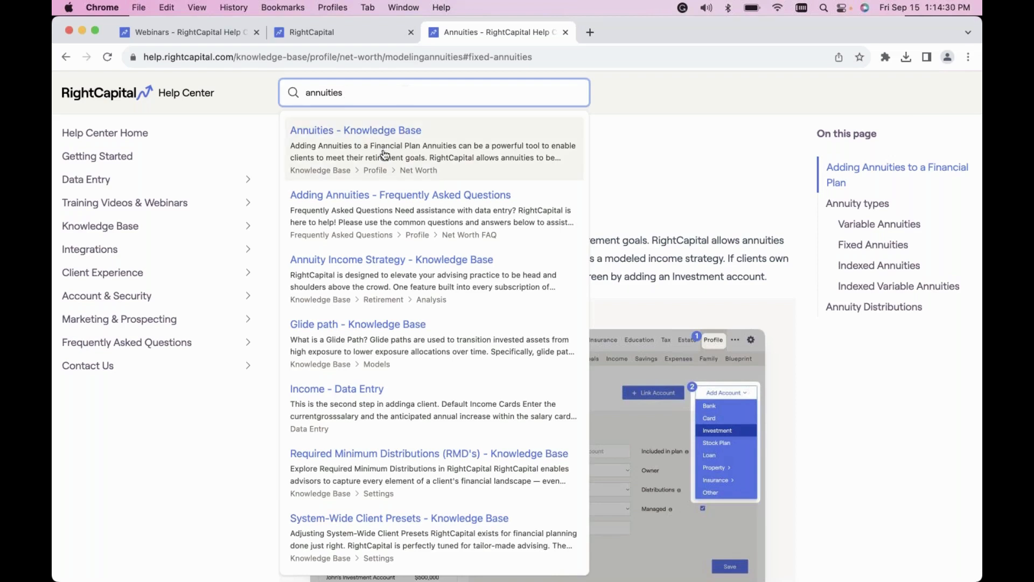
{"action": "left_click", "coordinate": [380, 154]}
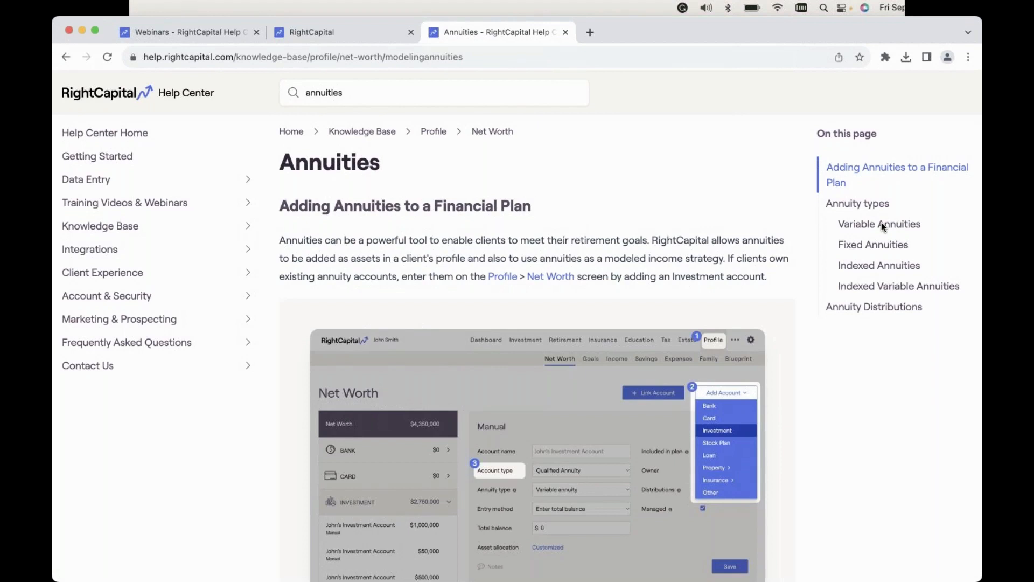
Read the article's Indexed Annuities section with its entry descriptions, and go to the Indexed Variable Annuities section.
{"action": "left_click", "coordinate": [861, 267]}
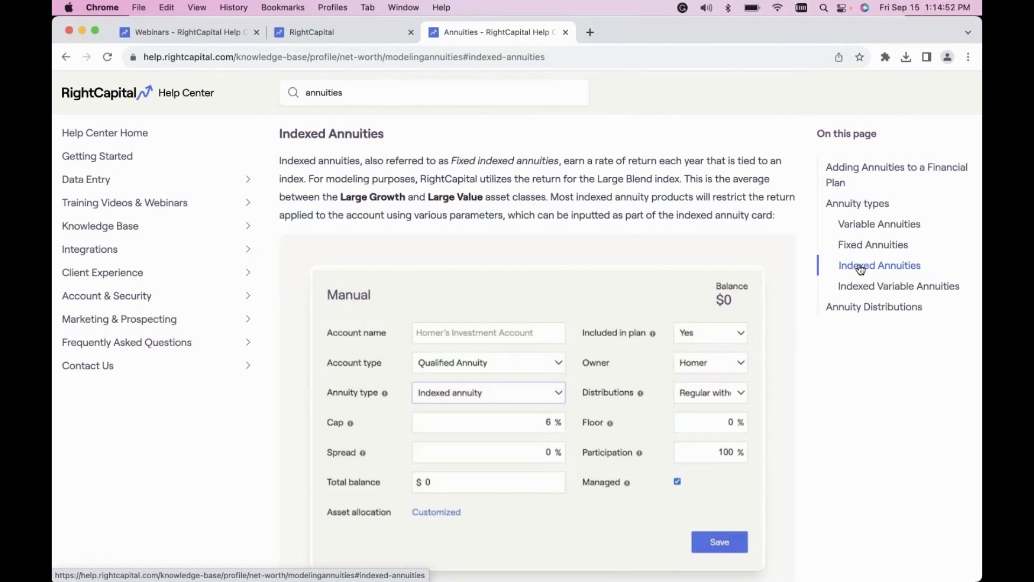
{"action": "scroll", "coordinate": [622, 416], "scroll_direction": "down", "scroll_amount": 5}
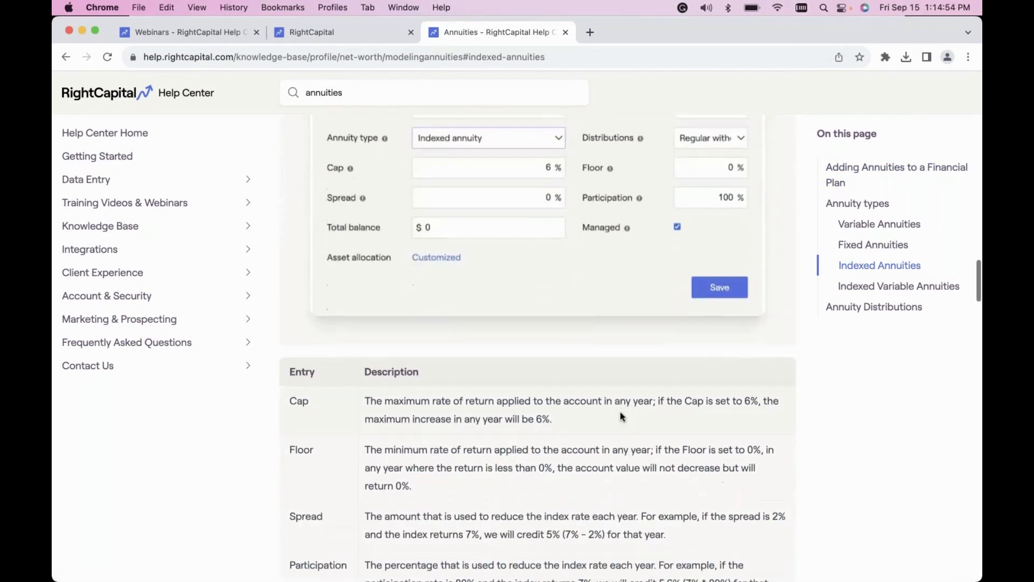
{"action": "scroll", "coordinate": [620, 412], "scroll_direction": "down", "scroll_amount": 2}
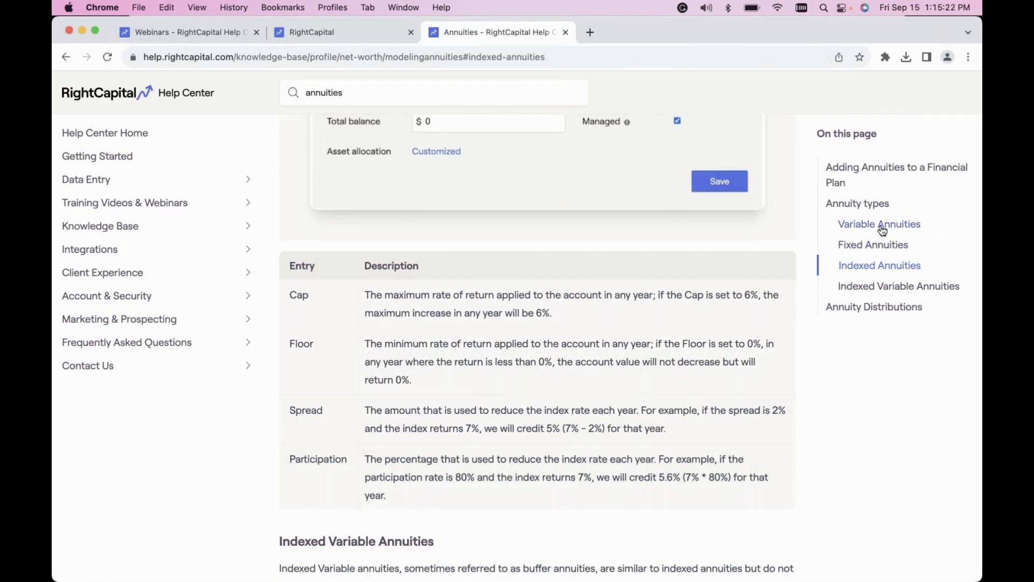
{"action": "left_click", "coordinate": [865, 292]}
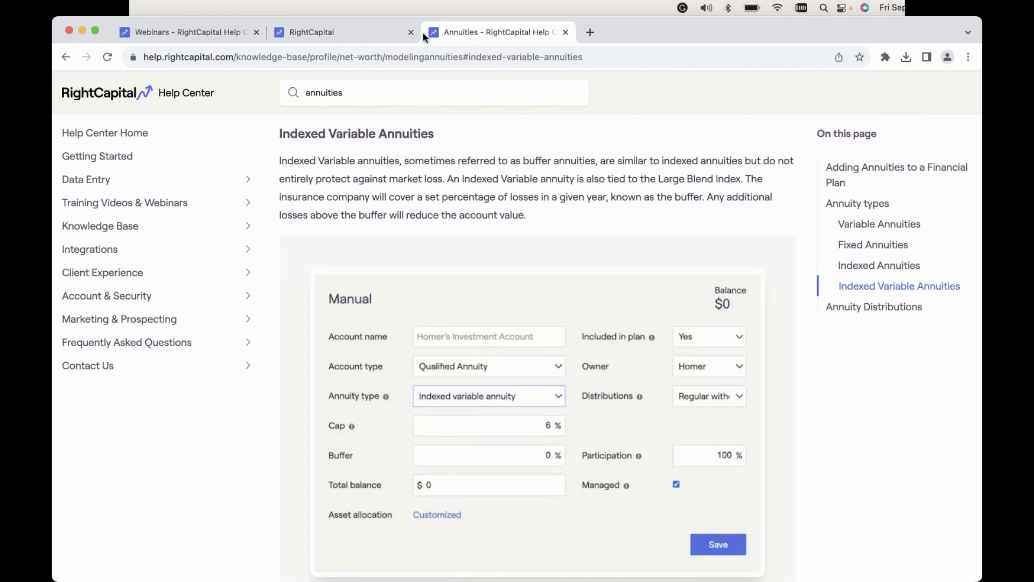
Return to the client's plan in RightCapital and add an Annuity income card to the profile's Income section.
{"action": "left_click", "coordinate": [388, 32]}
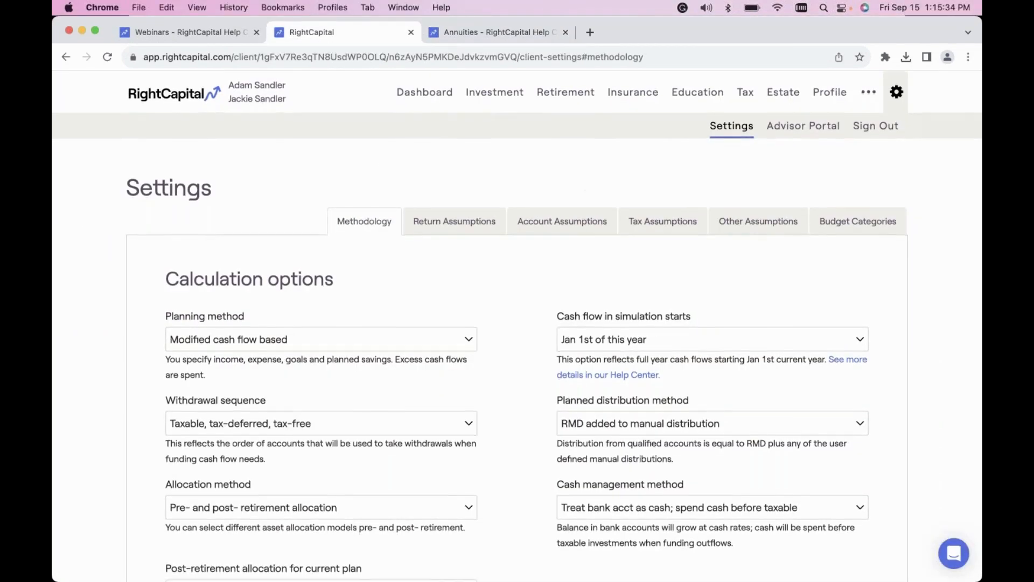
{"action": "left_click", "coordinate": [884, 27]}
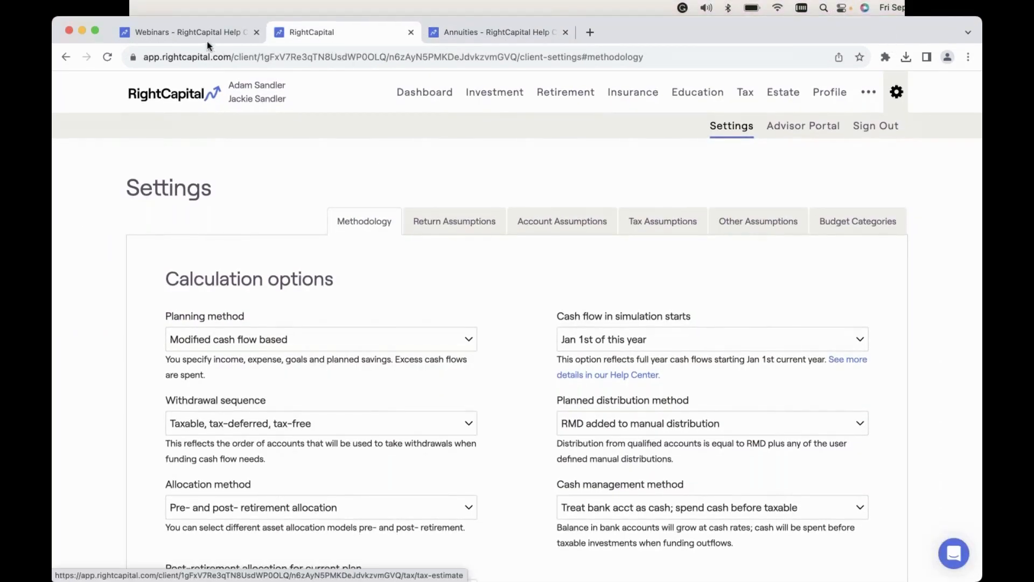
{"action": "left_click", "coordinate": [824, 95]}
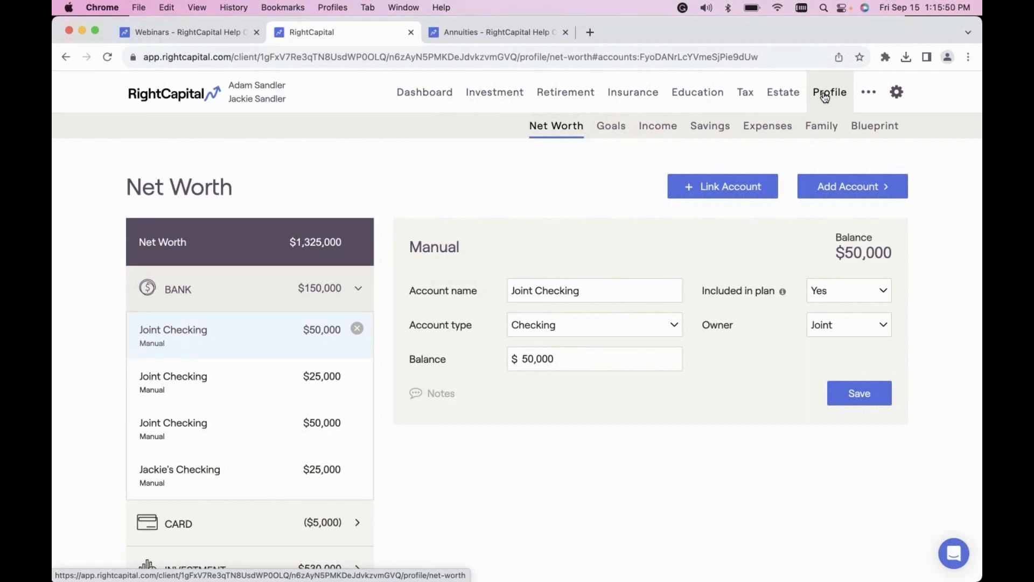
{"action": "left_click", "coordinate": [662, 128]}
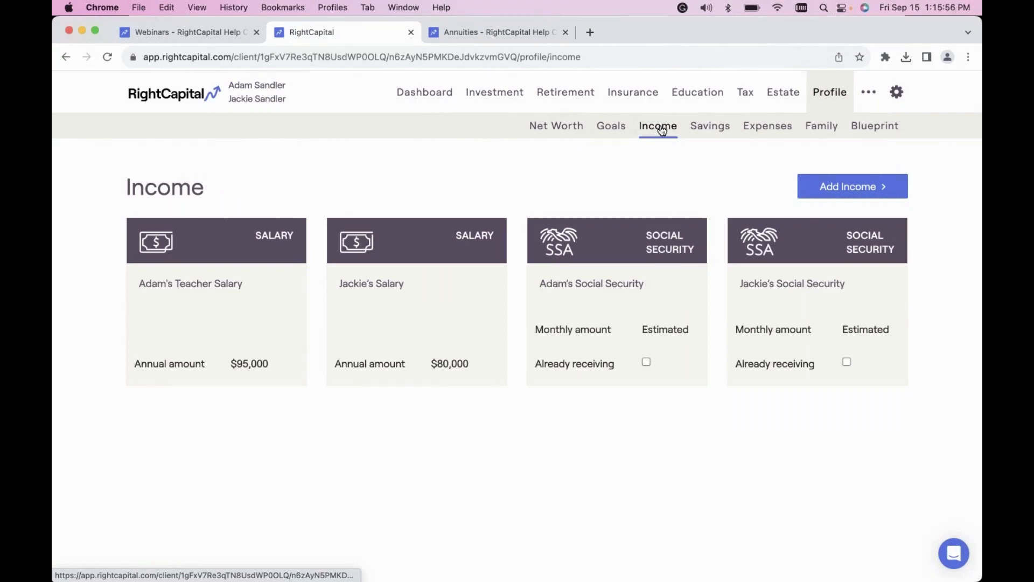
{"action": "left_click", "coordinate": [880, 186]}
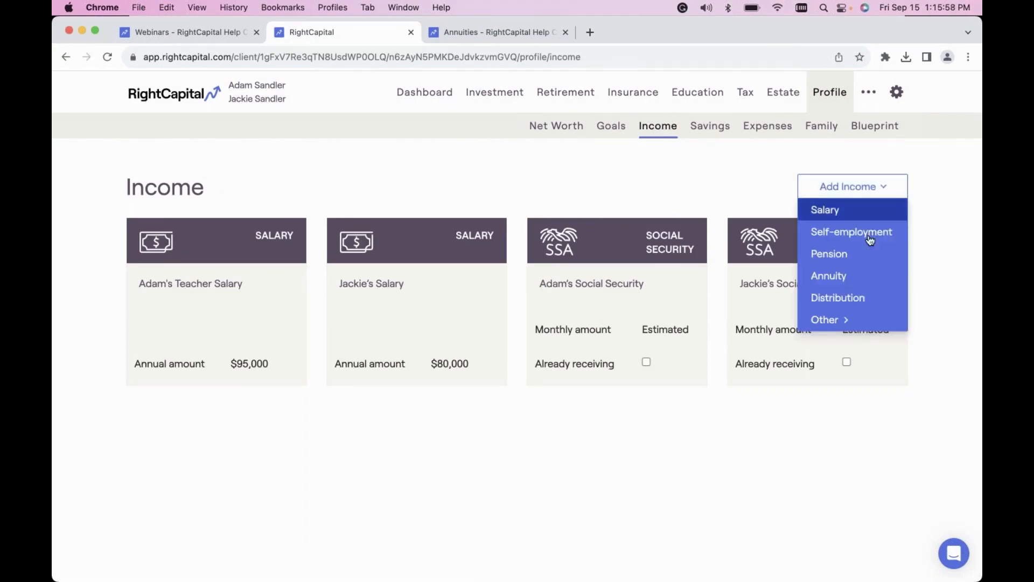
{"action": "left_click", "coordinate": [861, 281]}
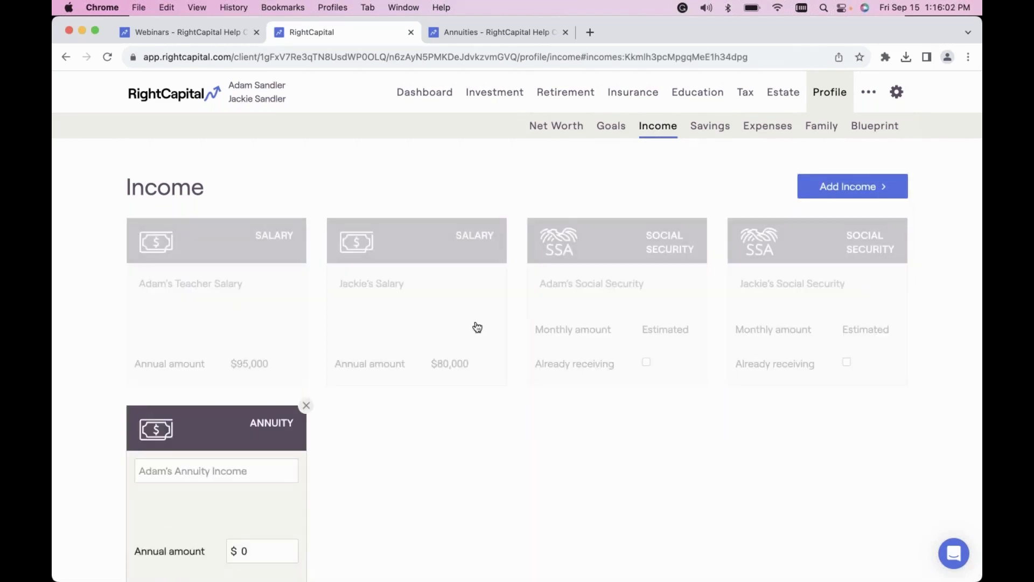
Examine the entry fields of the new Annuity income card, including owner, type and survivor percentage, and discard the card.
{"action": "scroll", "coordinate": [485, 361], "scroll_direction": "down", "scroll_amount": 5}
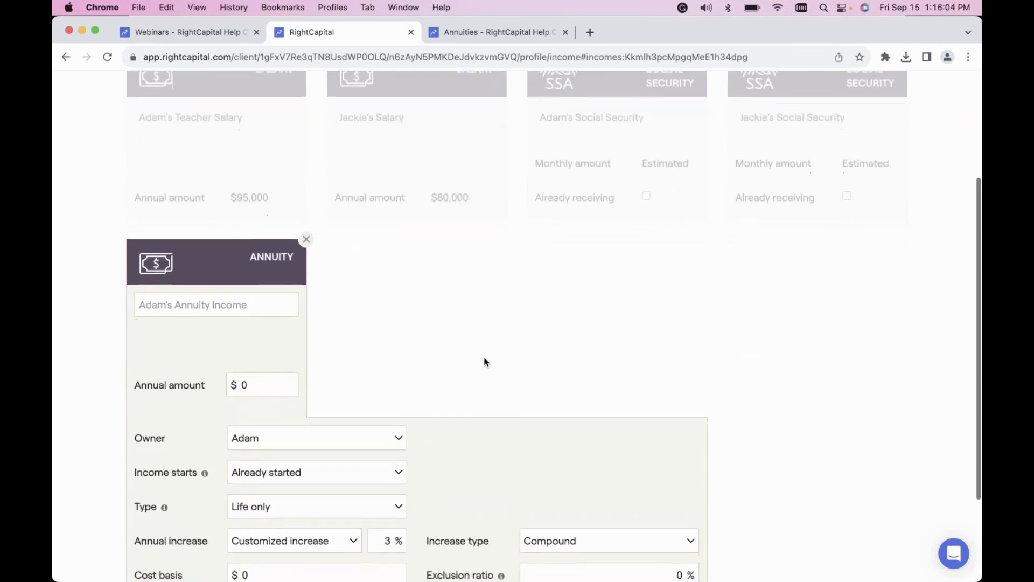
{"action": "scroll", "coordinate": [485, 360], "scroll_direction": "down", "scroll_amount": 3}
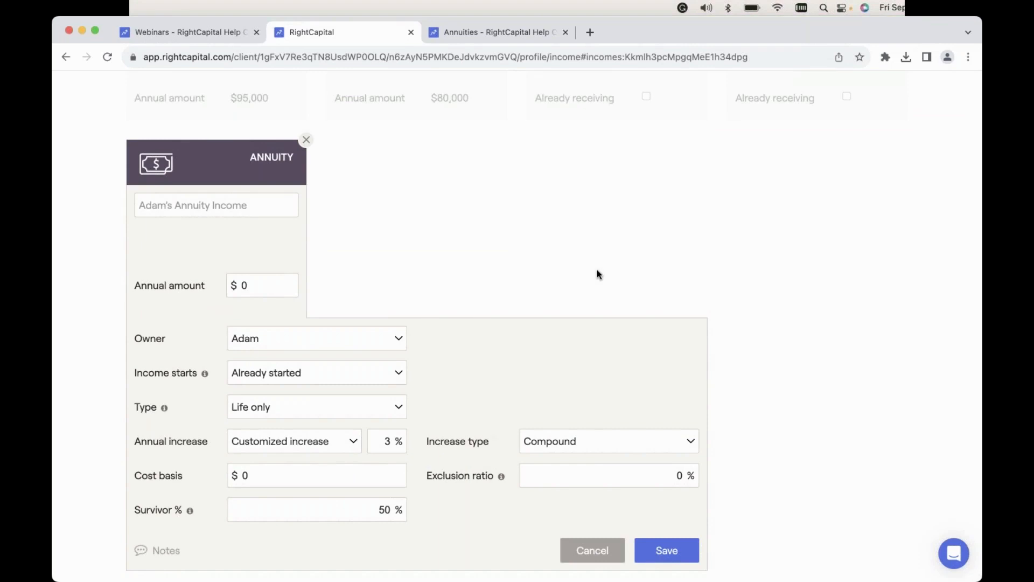
{"action": "scroll", "coordinate": [540, 373], "scroll_direction": "down", "scroll_amount": 1}
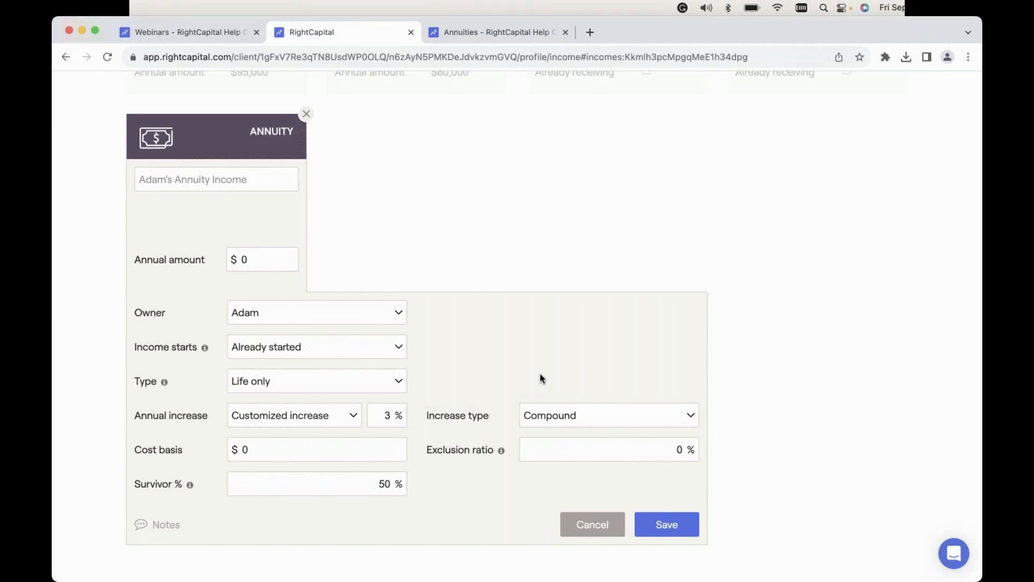
{"action": "scroll", "coordinate": [443, 321], "scroll_direction": "up", "scroll_amount": 2}
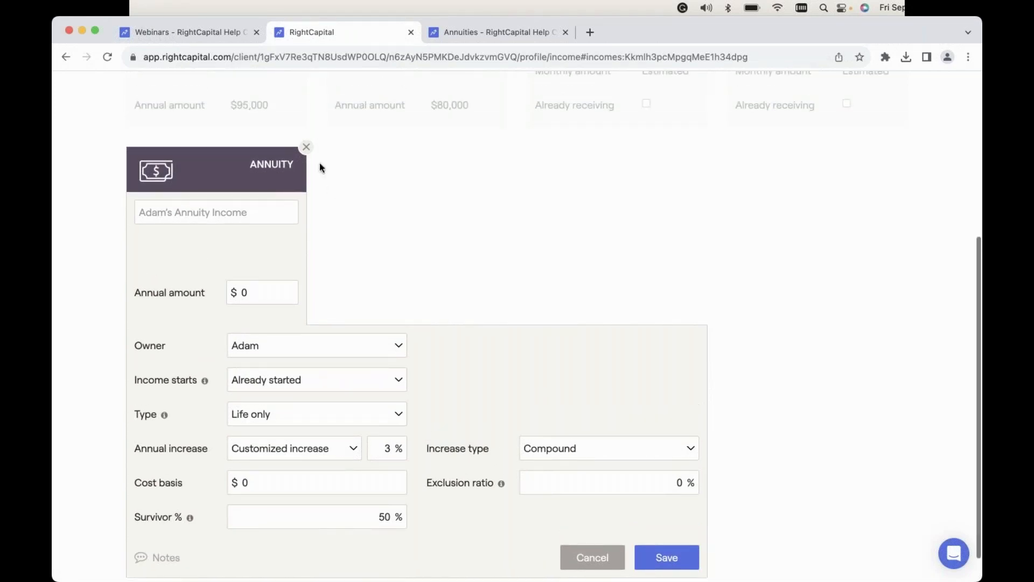
{"action": "left_click", "coordinate": [305, 146]}
{"action": "left_click", "coordinate": [272, 107]}
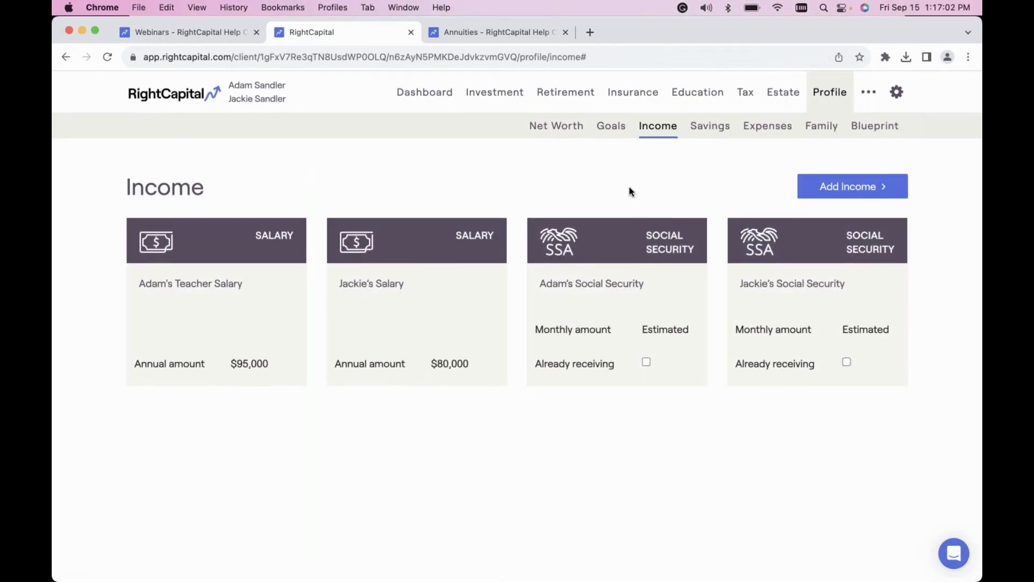
Add an investment account to the profile's Net Worth section and set its account type to Qualified Annuity.
{"action": "left_click", "coordinate": [555, 136]}
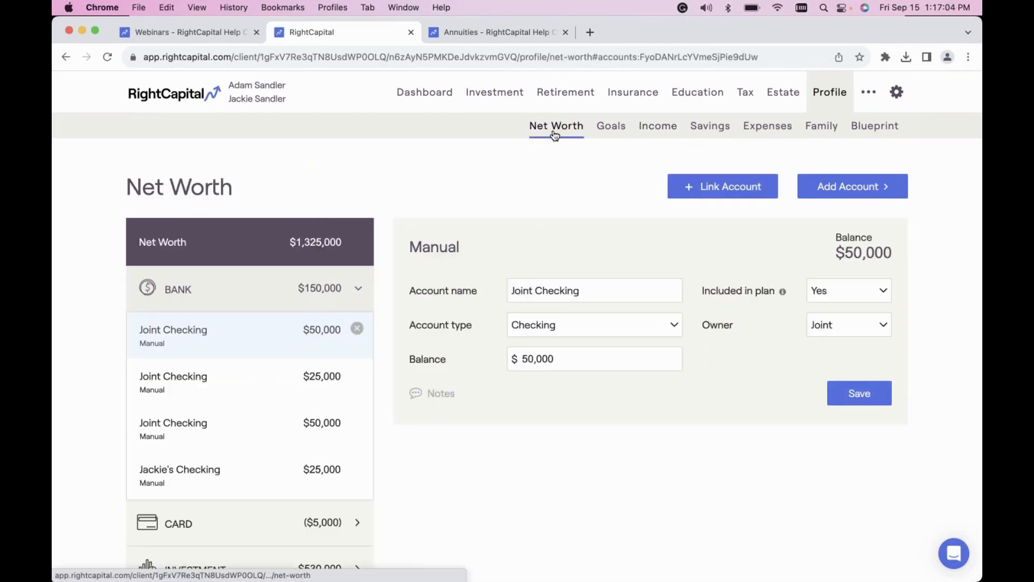
{"action": "left_click", "coordinate": [193, 298]}
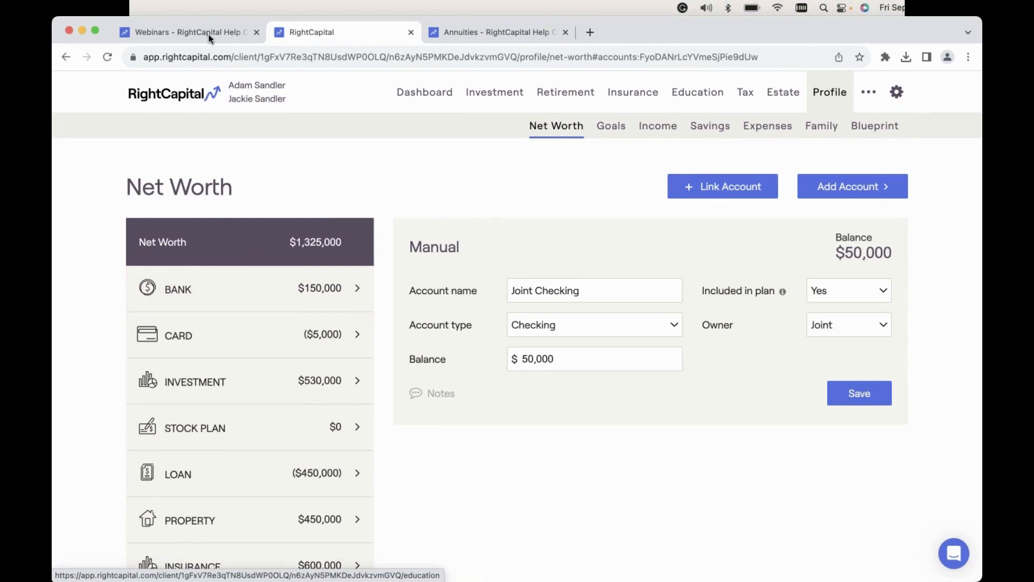
{"action": "left_click", "coordinate": [865, 187]}
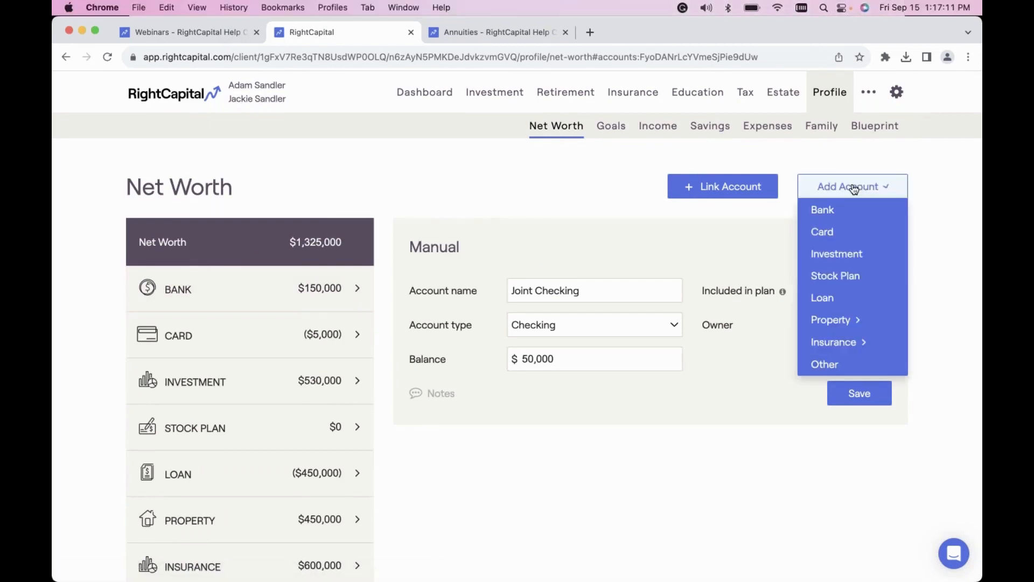
{"action": "left_click", "coordinate": [845, 259]}
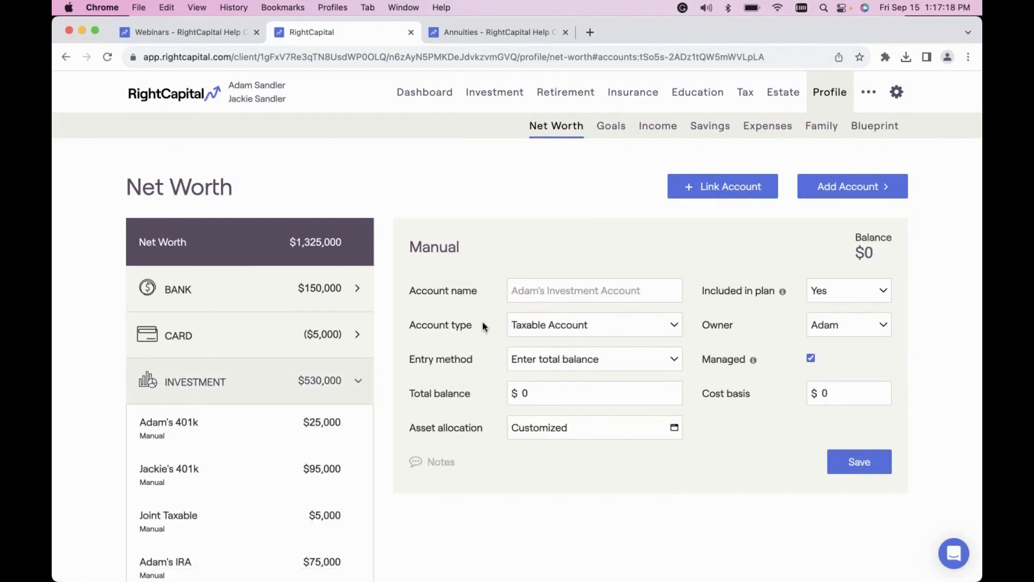
{"action": "left_click", "coordinate": [536, 330]}
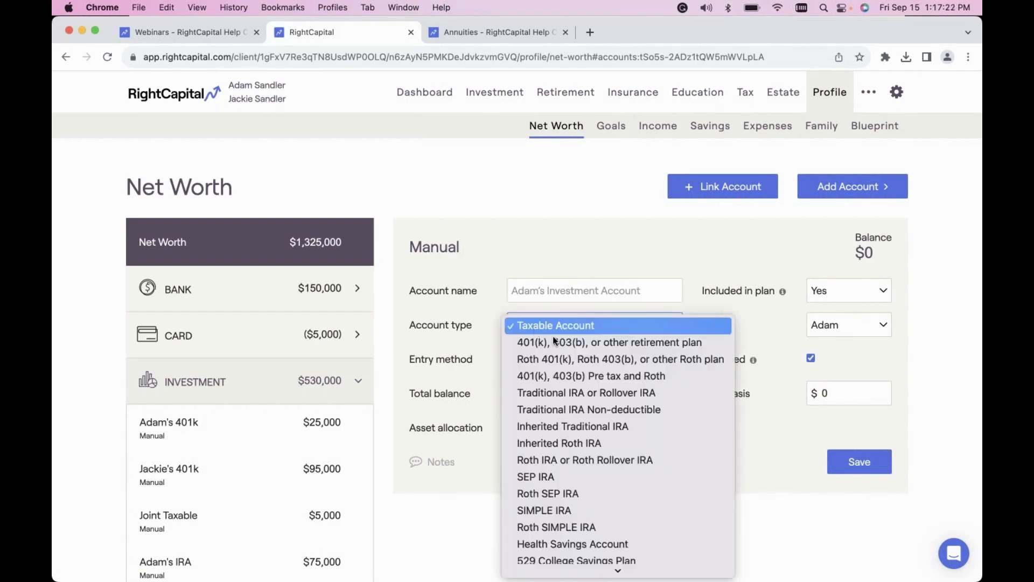
{"action": "scroll", "coordinate": [600, 381], "scroll_direction": "down", "scroll_amount": 5}
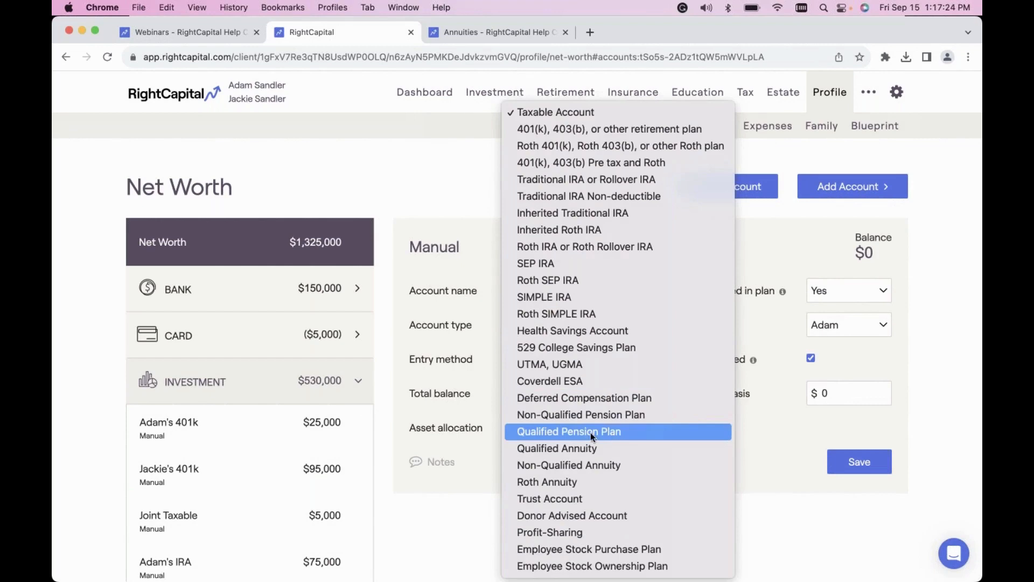
{"action": "left_click", "coordinate": [626, 447]}
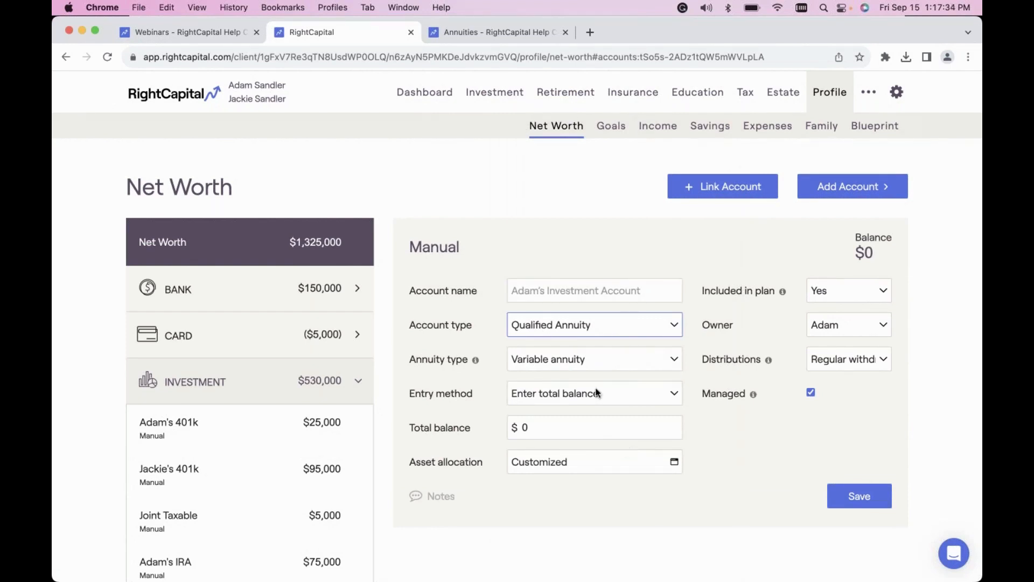
Check the annuity type and entry method options, keeping Variable annuity and Enter total balance.
{"action": "left_click", "coordinate": [588, 359]}
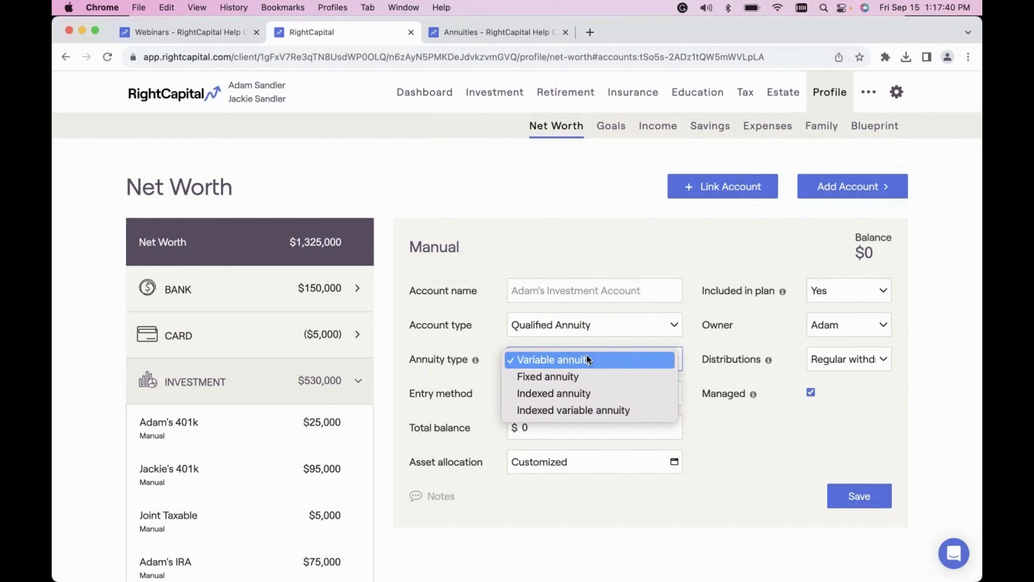
{"action": "left_click", "coordinate": [587, 356]}
{"action": "left_click", "coordinate": [569, 392]}
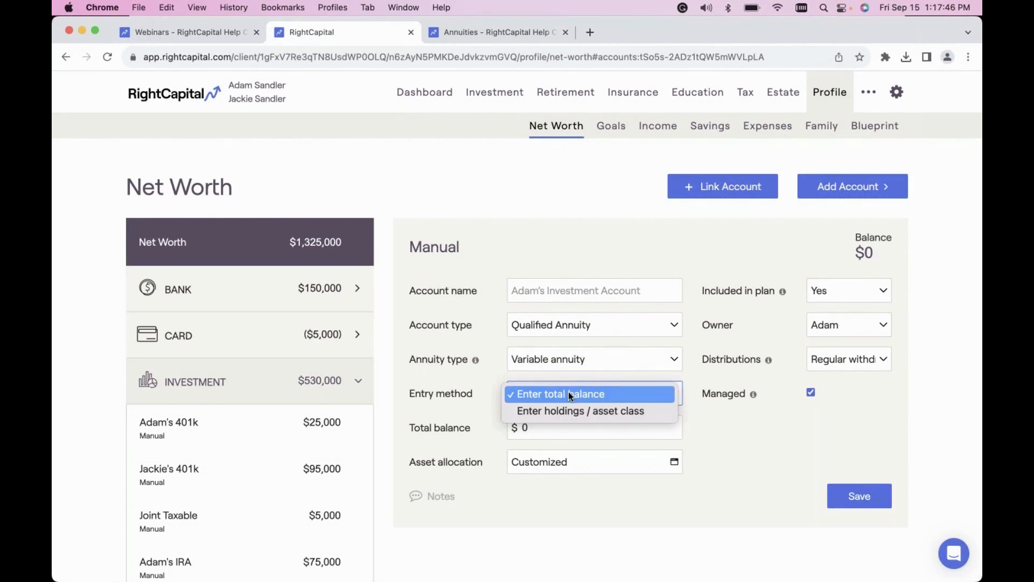
{"action": "left_click", "coordinate": [568, 393]}
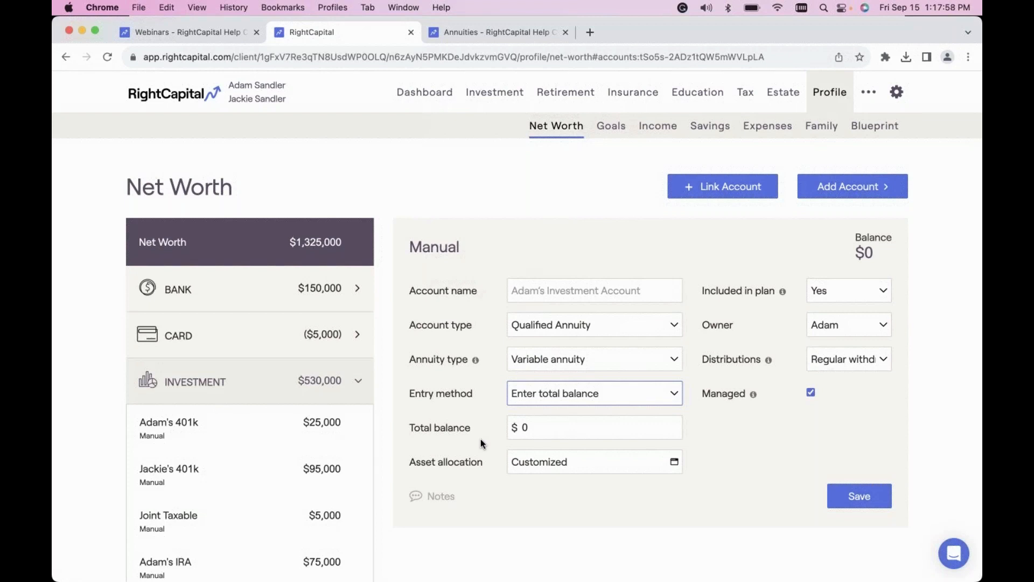
Set the variable annuity's distributions to Lifetime income and look over its benefit base, rollup and income fields.
{"action": "left_click", "coordinate": [848, 360]}
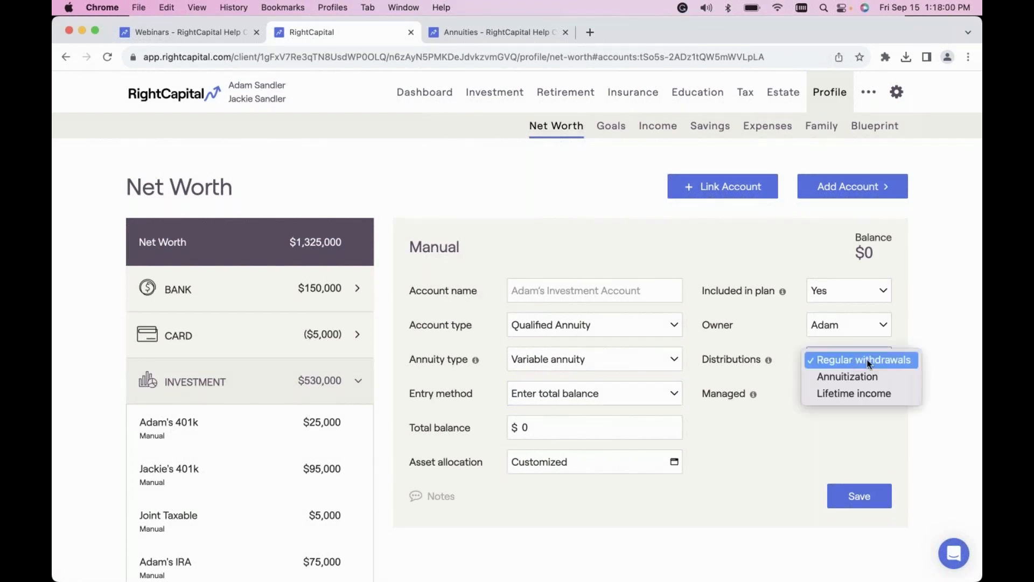
{"action": "left_click", "coordinate": [858, 394]}
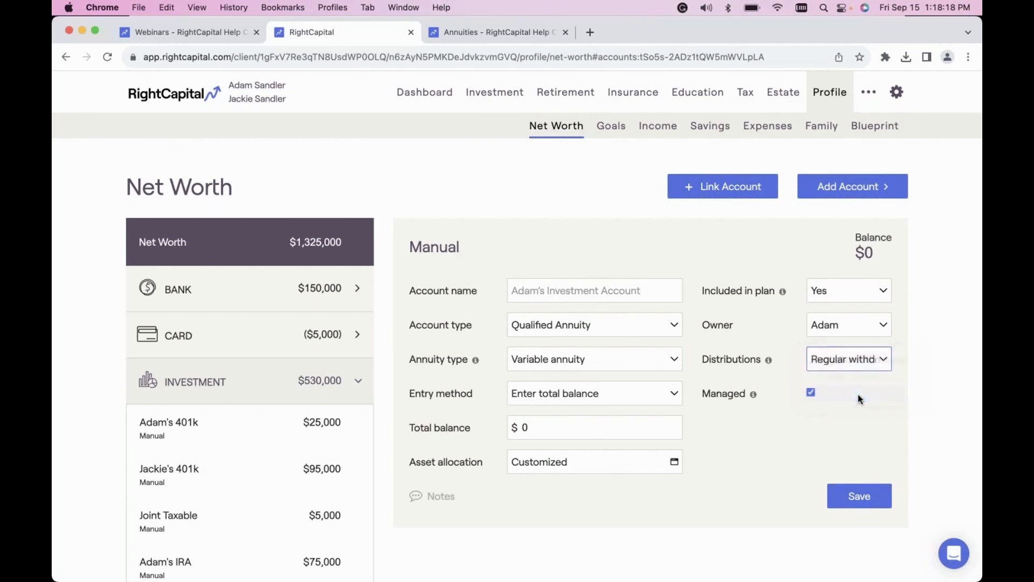
{"action": "scroll", "coordinate": [755, 459], "scroll_direction": "down", "scroll_amount": 2}
{"action": "scroll", "coordinate": [755, 458], "scroll_direction": "down", "scroll_amount": 3}
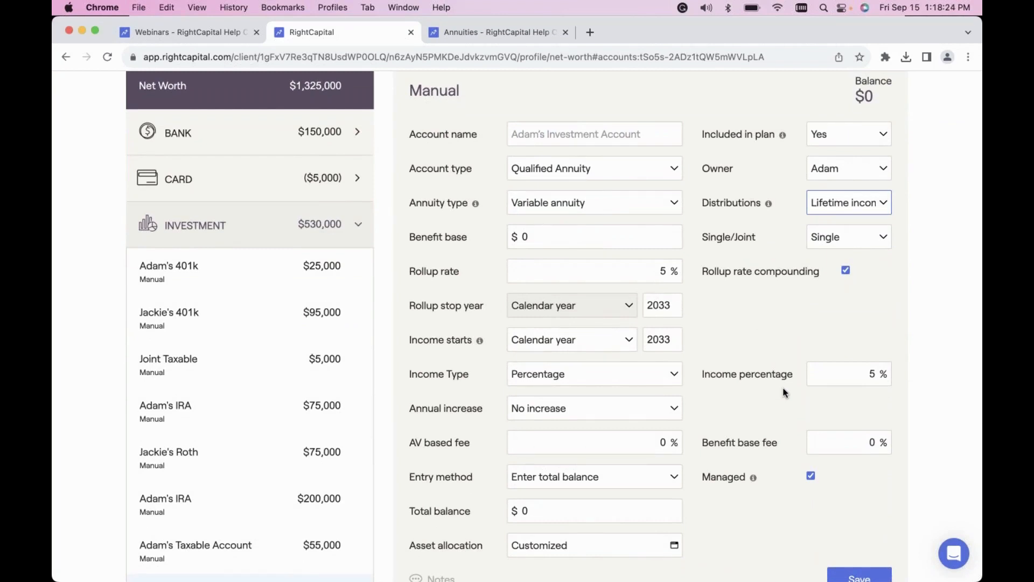
{"action": "scroll", "coordinate": [785, 392], "scroll_direction": "down", "scroll_amount": 1}
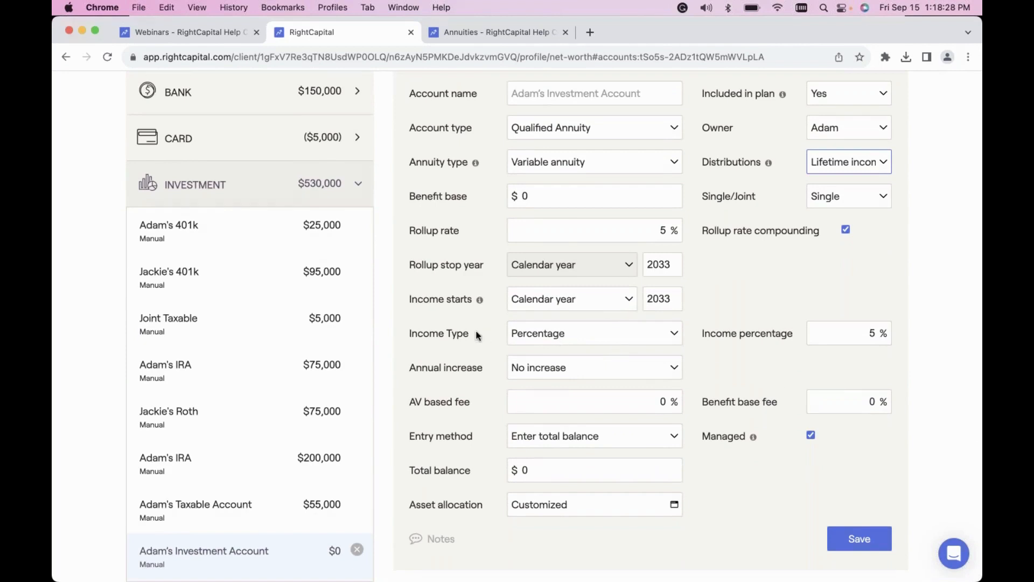
Check the Income Type and Entry method options for the lifetime income annuity, keeping Percentage and Enter total balance.
{"action": "left_click", "coordinate": [552, 336]}
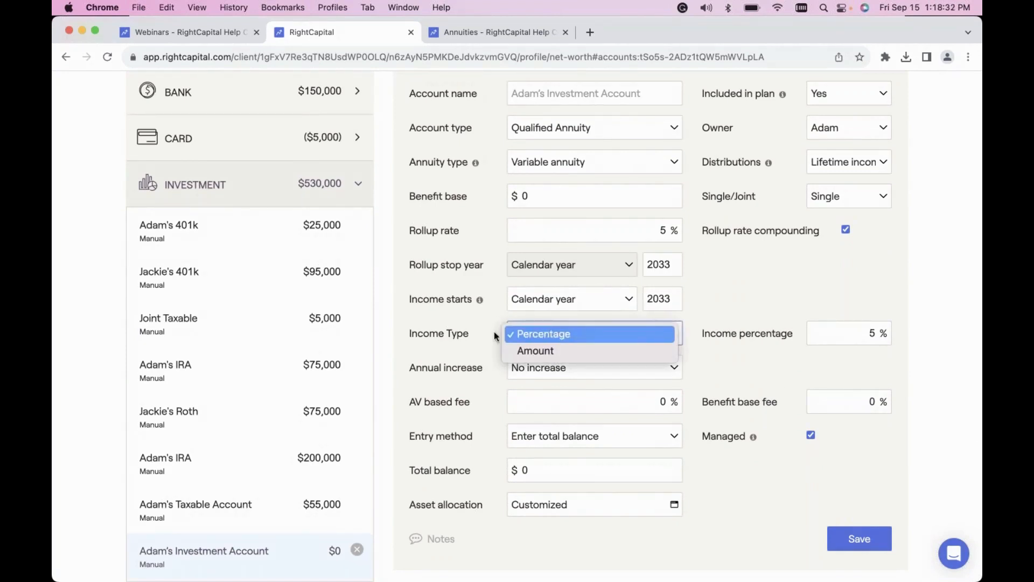
{"action": "left_click", "coordinate": [471, 341]}
{"action": "scroll", "coordinate": [464, 344], "scroll_direction": "down", "scroll_amount": 1}
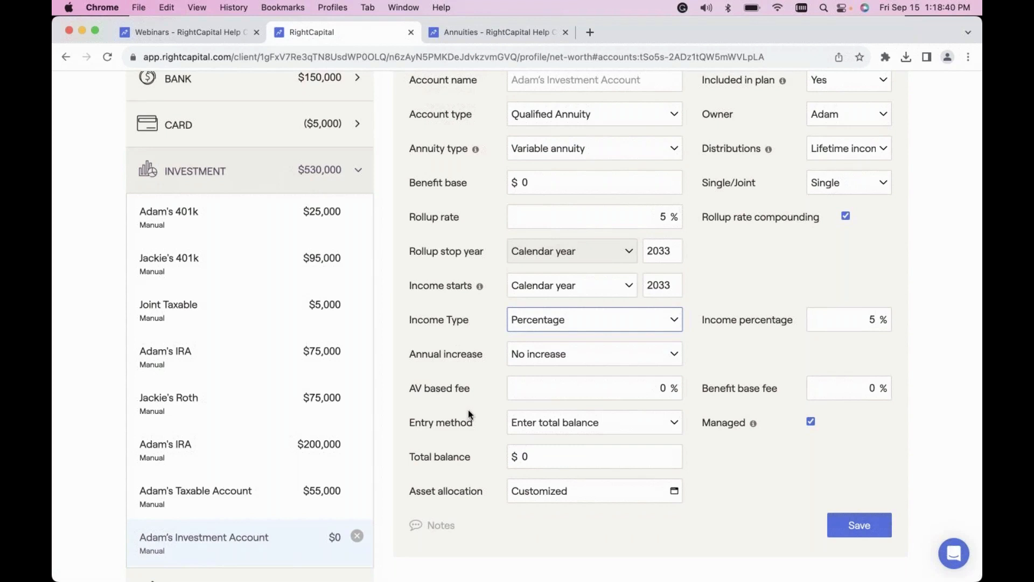
{"action": "scroll", "coordinate": [469, 413], "scroll_direction": "down", "scroll_amount": 2}
{"action": "left_click", "coordinate": [561, 386]}
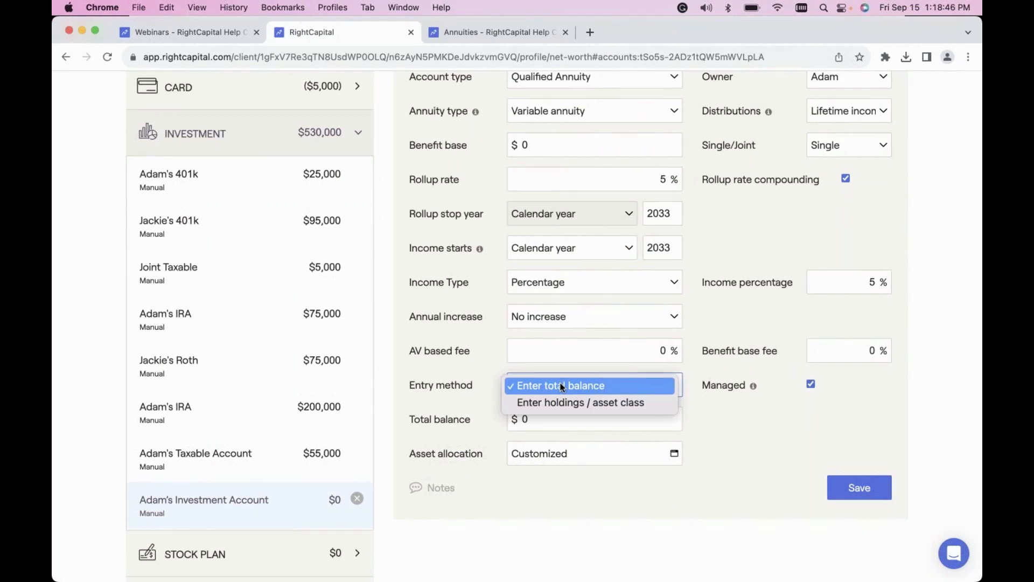
{"action": "left_click", "coordinate": [481, 363]}
{"action": "scroll", "coordinate": [482, 363], "scroll_direction": "up", "scroll_amount": 2}
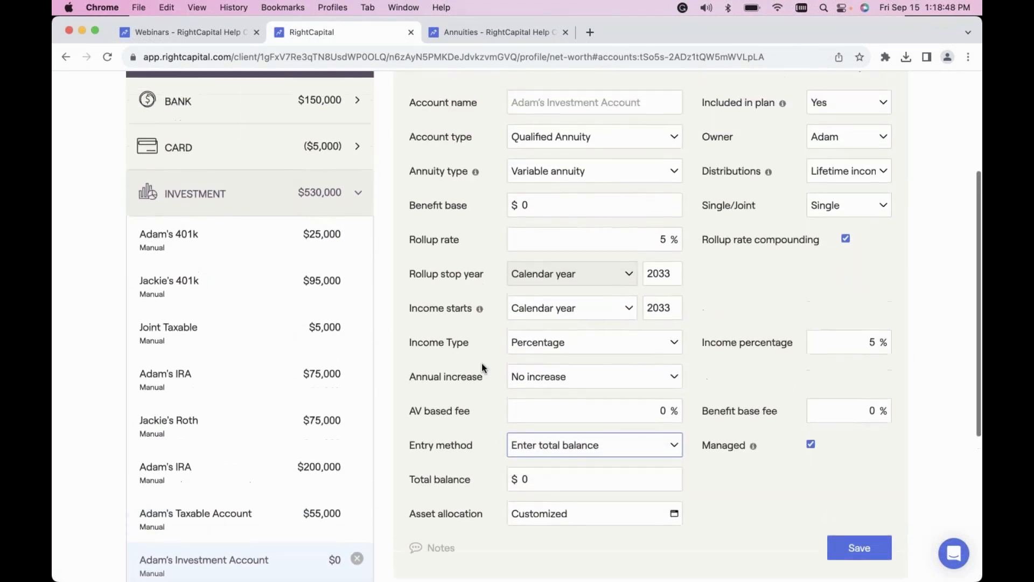
{"action": "scroll", "coordinate": [481, 363], "scroll_direction": "up", "scroll_amount": 3}
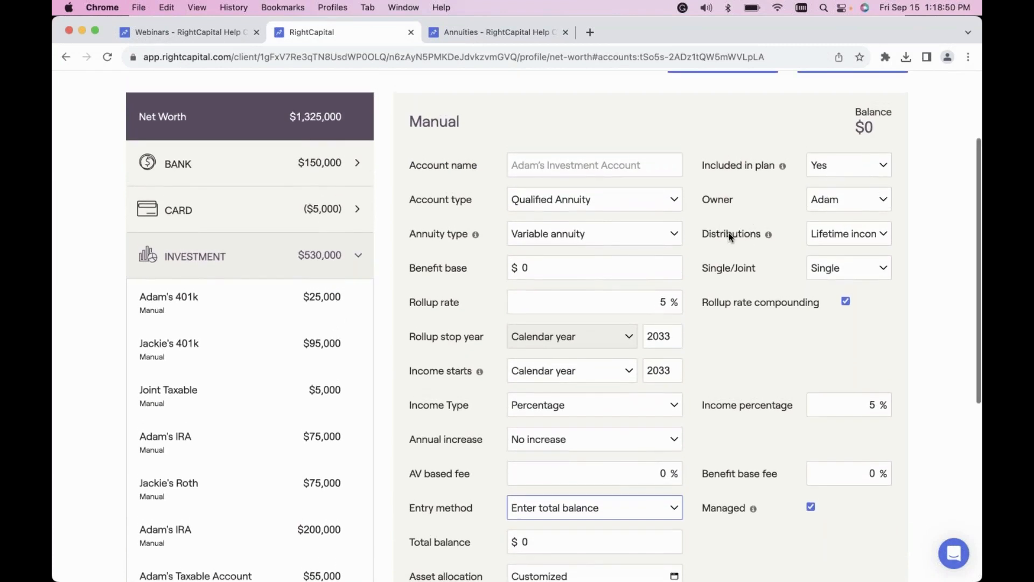
Change the annuity type to Fixed annuity and name the account with the owner's first name followed by "Fixed Annuity".
{"action": "left_click", "coordinate": [865, 229]}
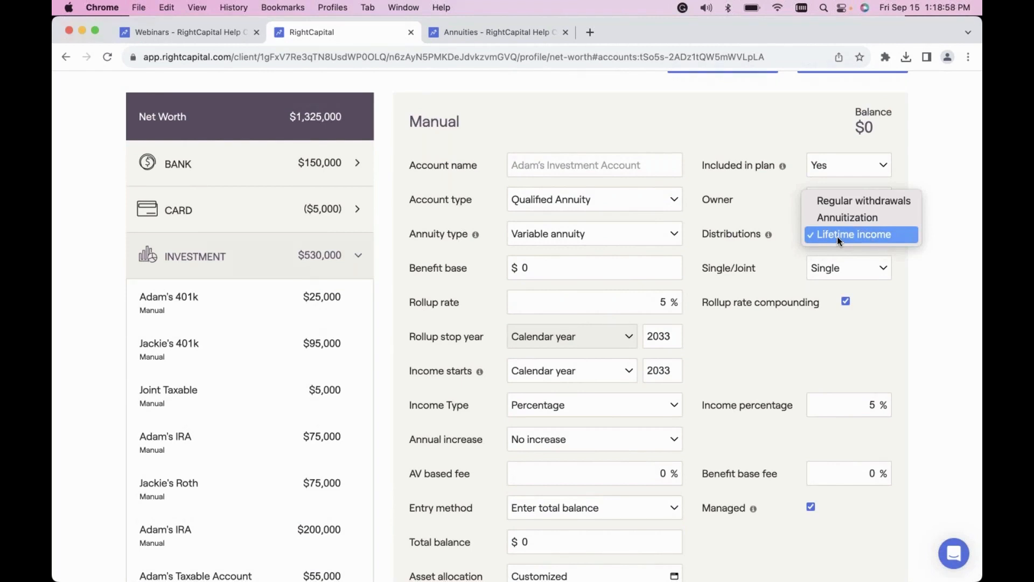
{"action": "left_click", "coordinate": [793, 237]}
{"action": "left_click", "coordinate": [611, 234]}
{"action": "left_click", "coordinate": [581, 252]}
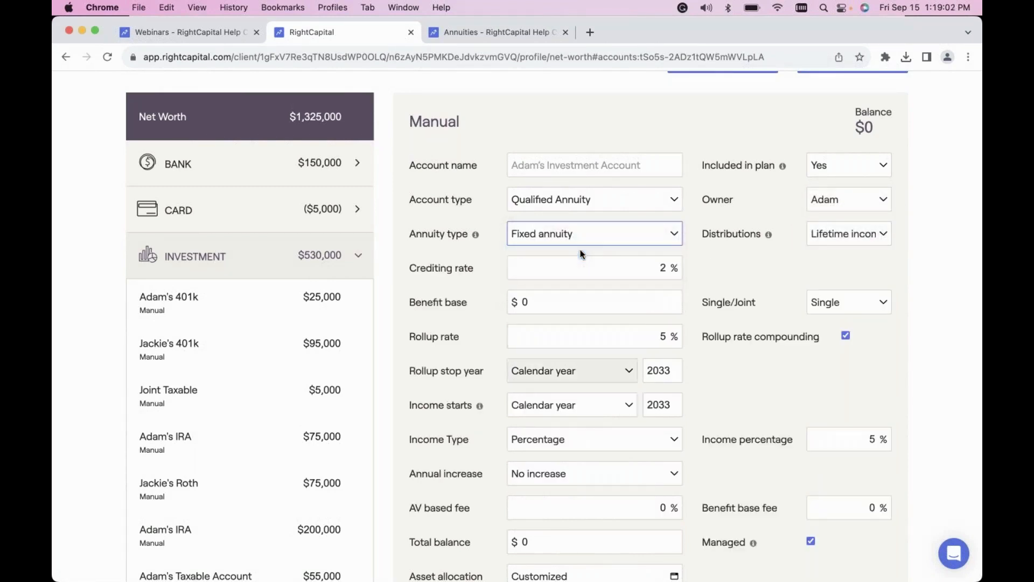
{"action": "left_click", "coordinate": [579, 165]}
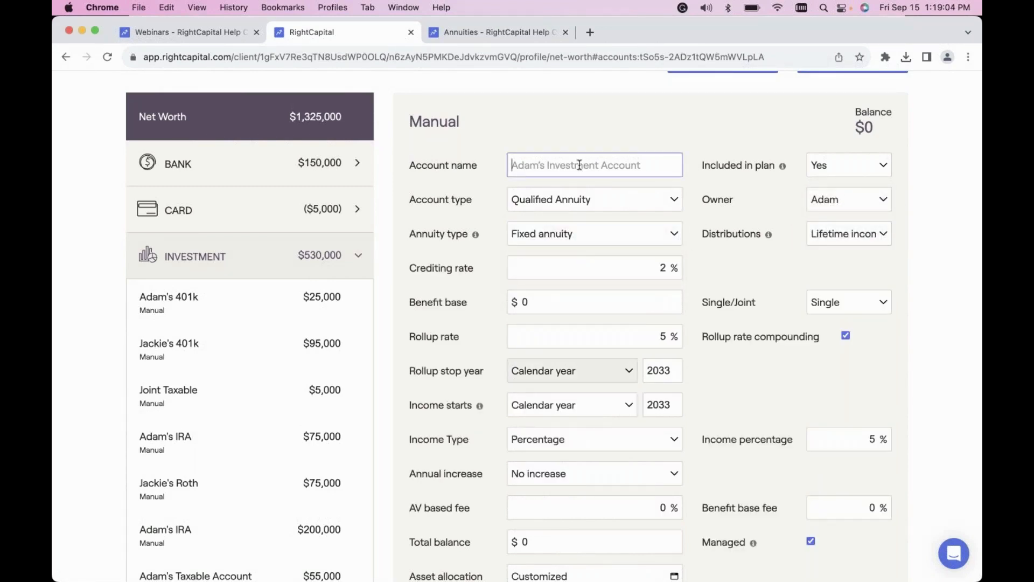
{"action": "type", "text": "Adam's Fixed An"}
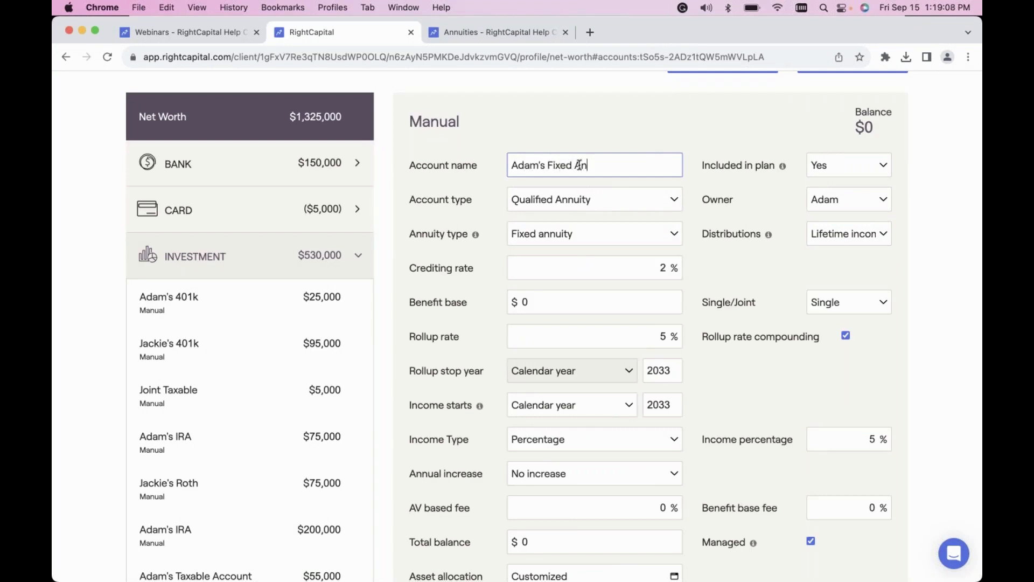
{"action": "type", "text": "nuity"}
Set the fixed annuity's distributions to Regular withdrawals and its total balance to $150,000, and save the account.
{"action": "left_click", "coordinate": [845, 237]}
{"action": "left_click", "coordinate": [837, 201]}
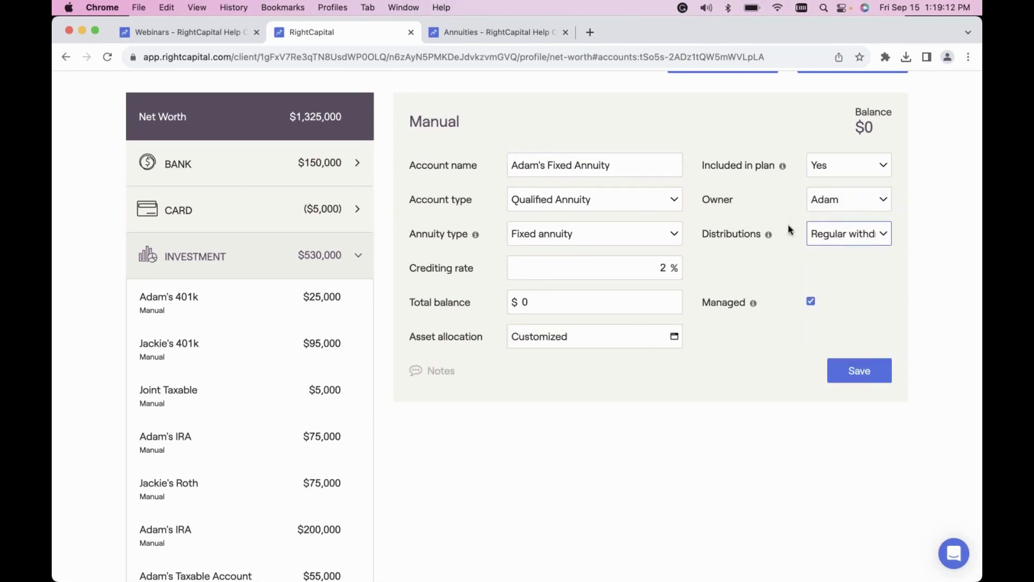
{"action": "left_click", "coordinate": [563, 302]}
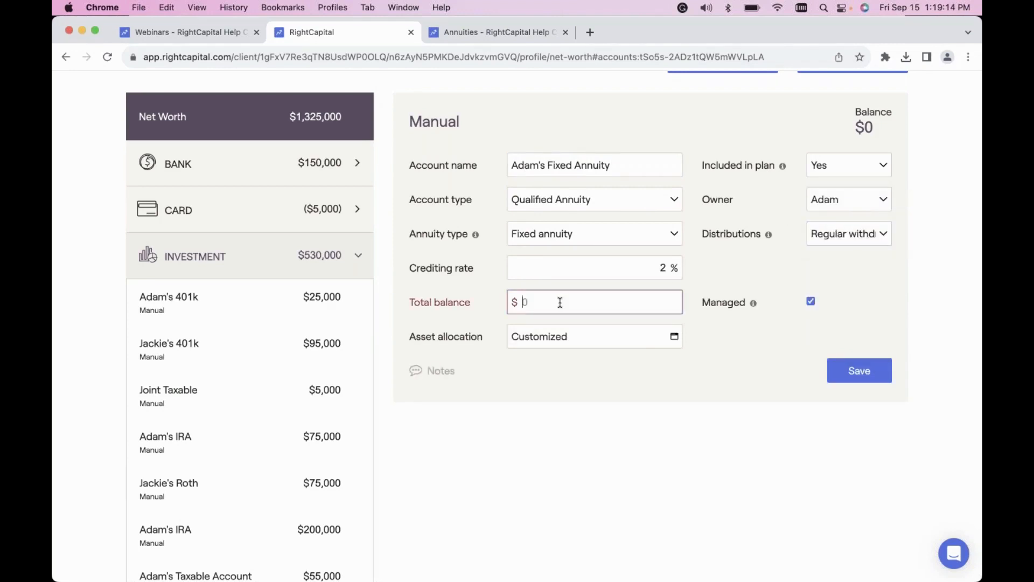
{"action": "type", "text": "1500000"}
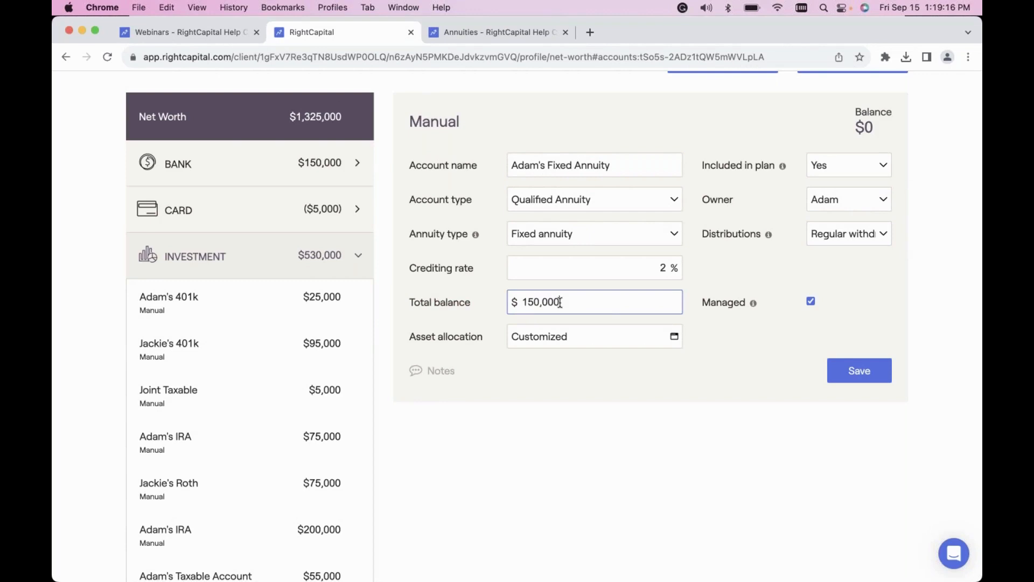
{"action": "left_click", "coordinate": [859, 373]}
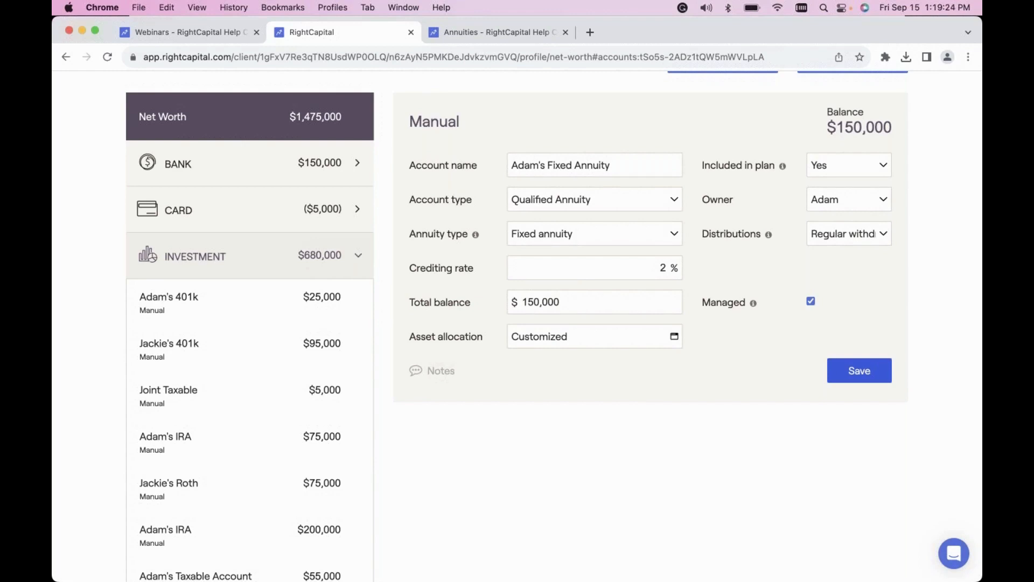
Open the Retirement Analysis and display the action items beneath the proposed and current plan probabilities.
{"action": "scroll", "coordinate": [613, 444], "scroll_direction": "up", "scroll_amount": 3}
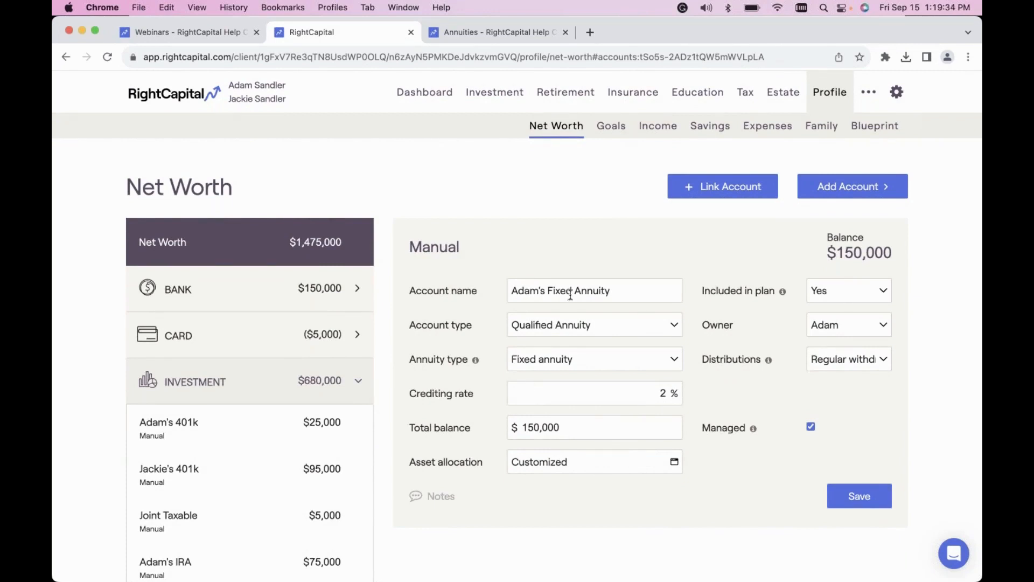
{"action": "left_click", "coordinate": [558, 91]}
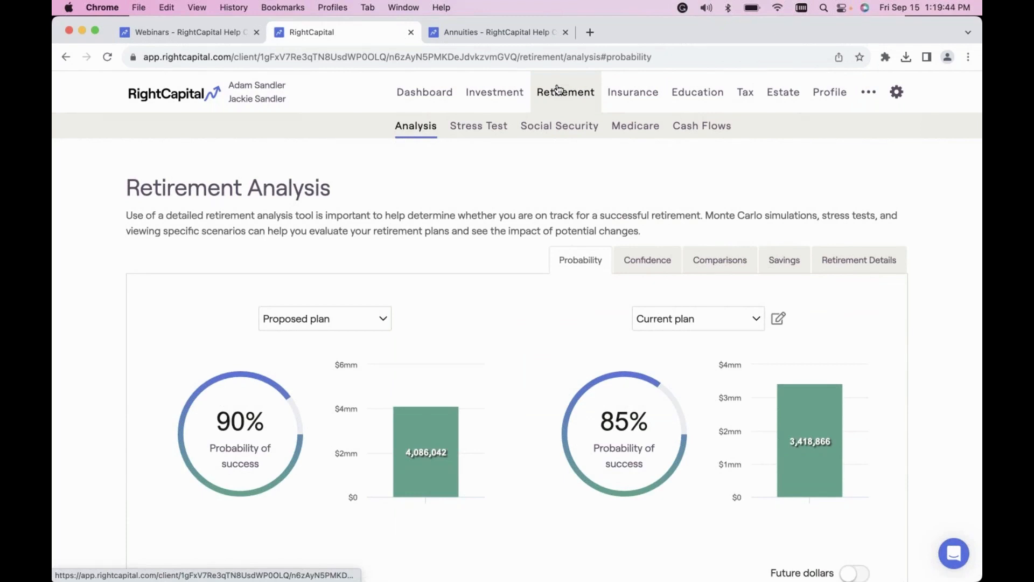
{"action": "scroll", "coordinate": [533, 275], "scroll_direction": "down", "scroll_amount": 1}
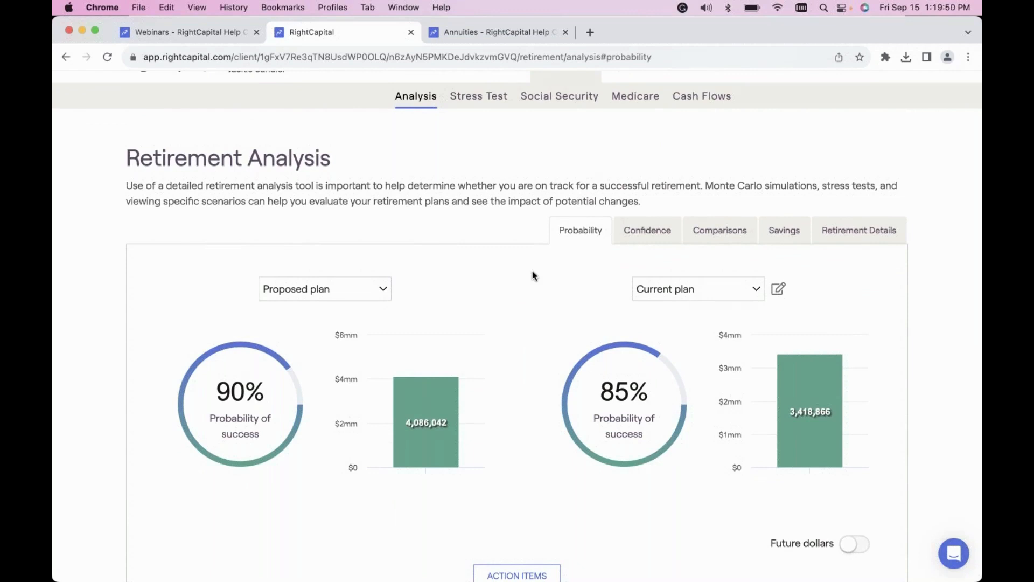
{"action": "scroll", "coordinate": [541, 431], "scroll_direction": "down", "scroll_amount": 1}
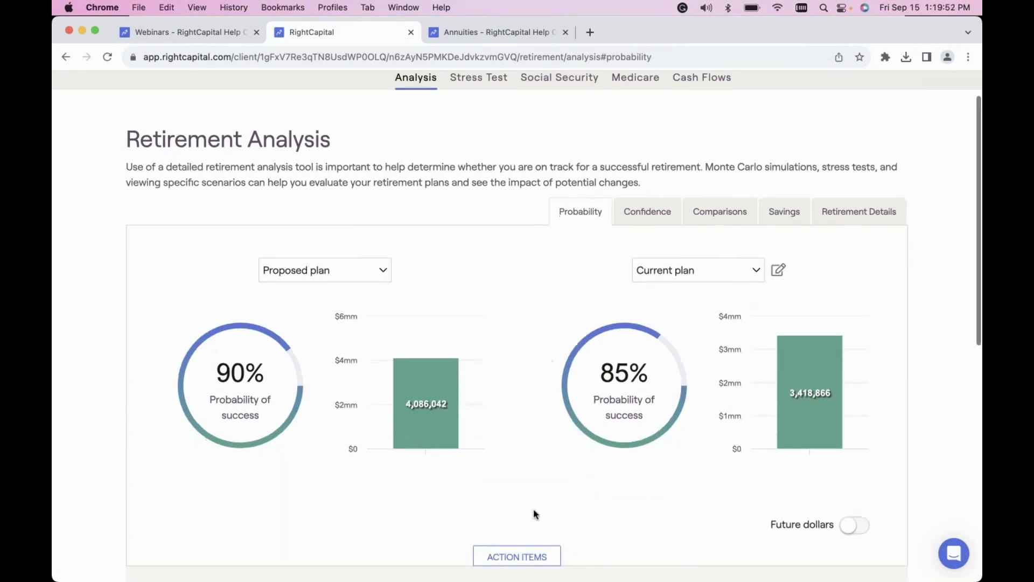
{"action": "left_click", "coordinate": [517, 556]}
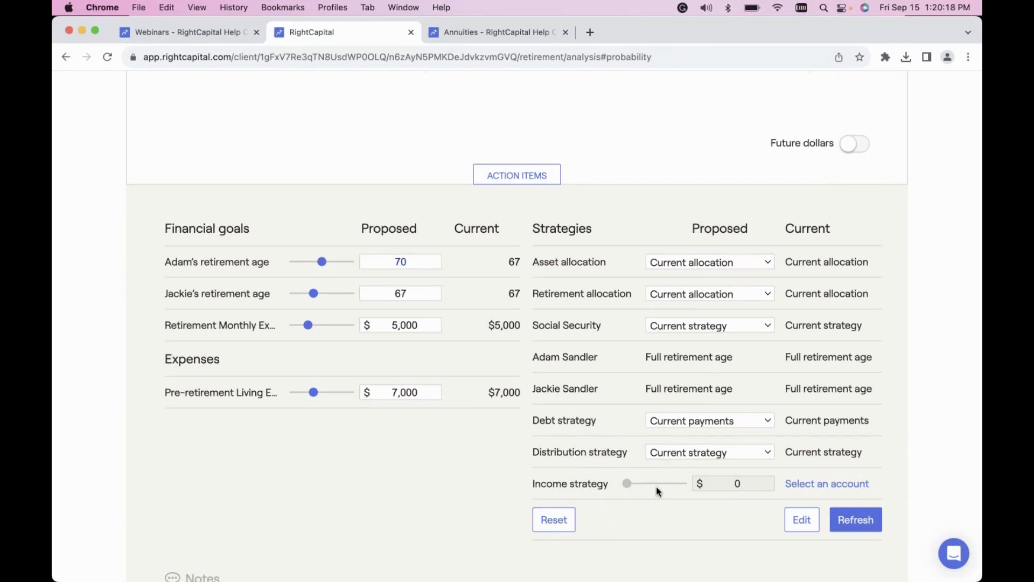
Assign the first IRA listed to the income strategy, keeping Variable annuity with Regular withdrawals, and confirm the choice.
{"action": "left_click", "coordinate": [822, 487]}
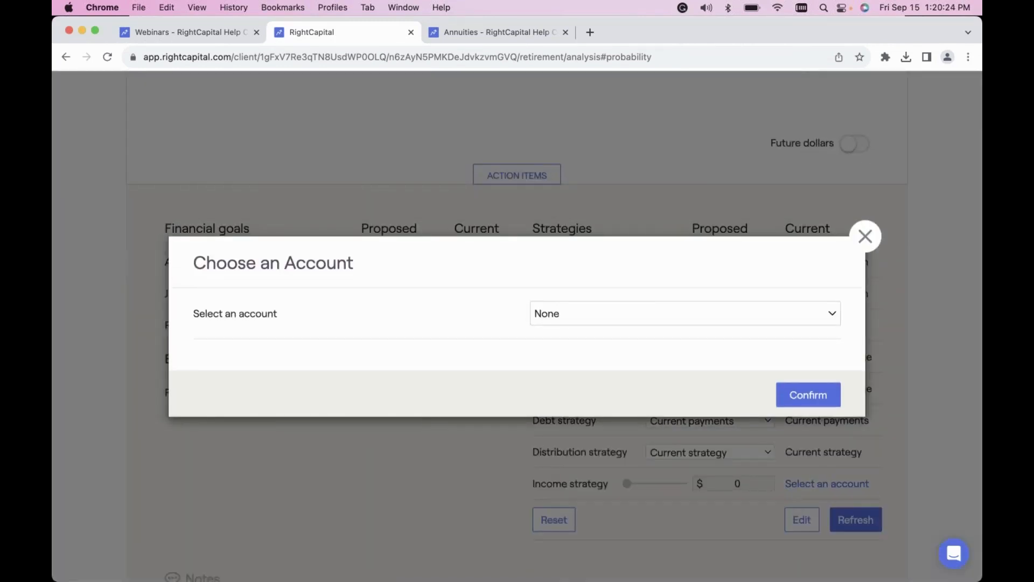
{"action": "left_click", "coordinate": [607, 323]}
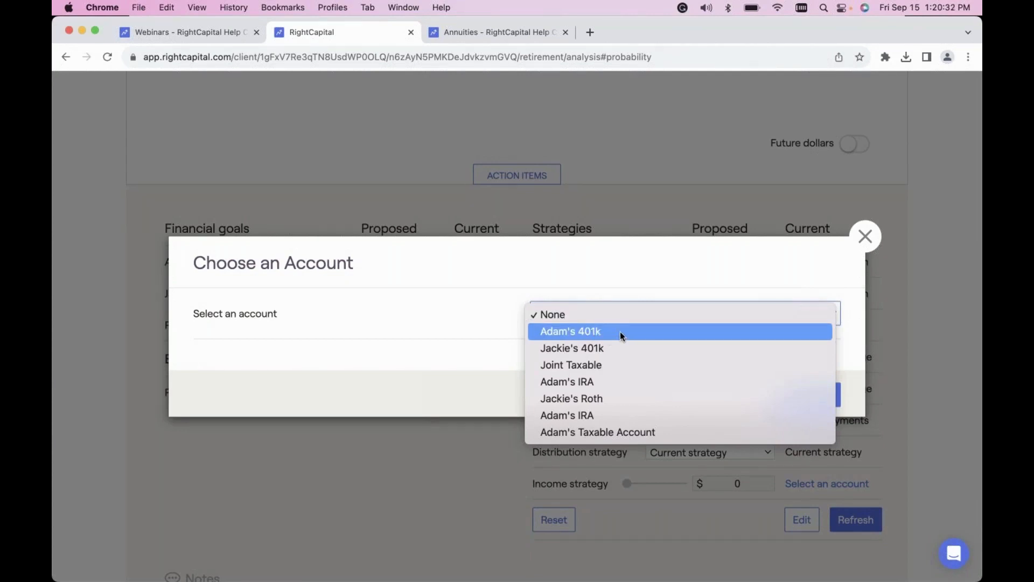
{"action": "left_click", "coordinate": [601, 382]}
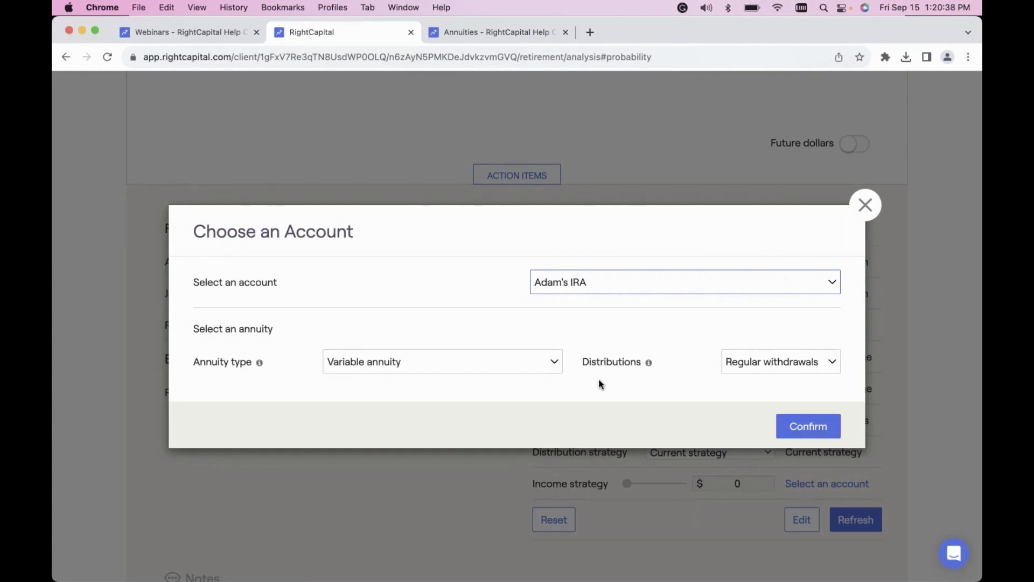
{"action": "left_click", "coordinate": [467, 362]}
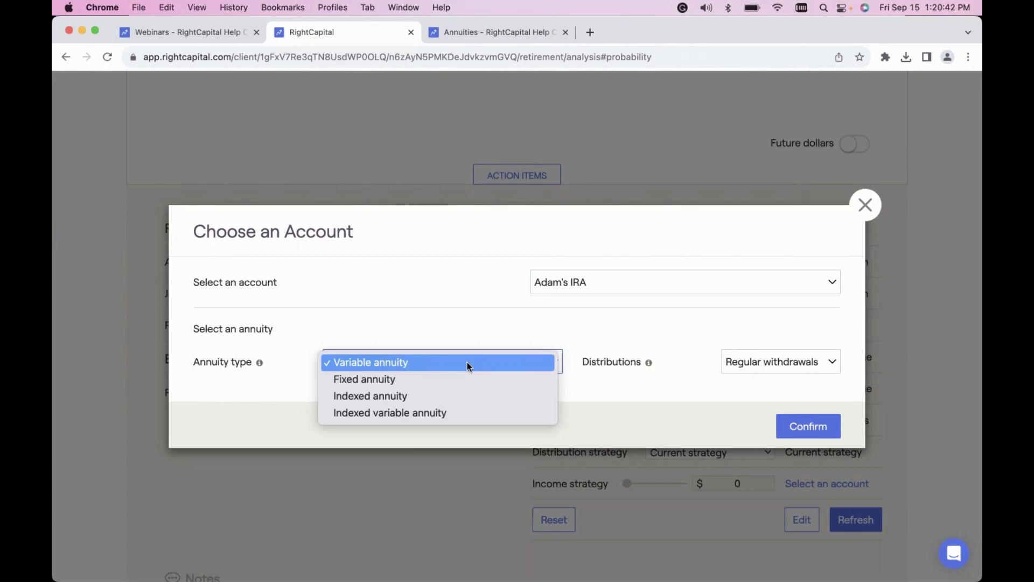
{"action": "left_click", "coordinate": [467, 362]}
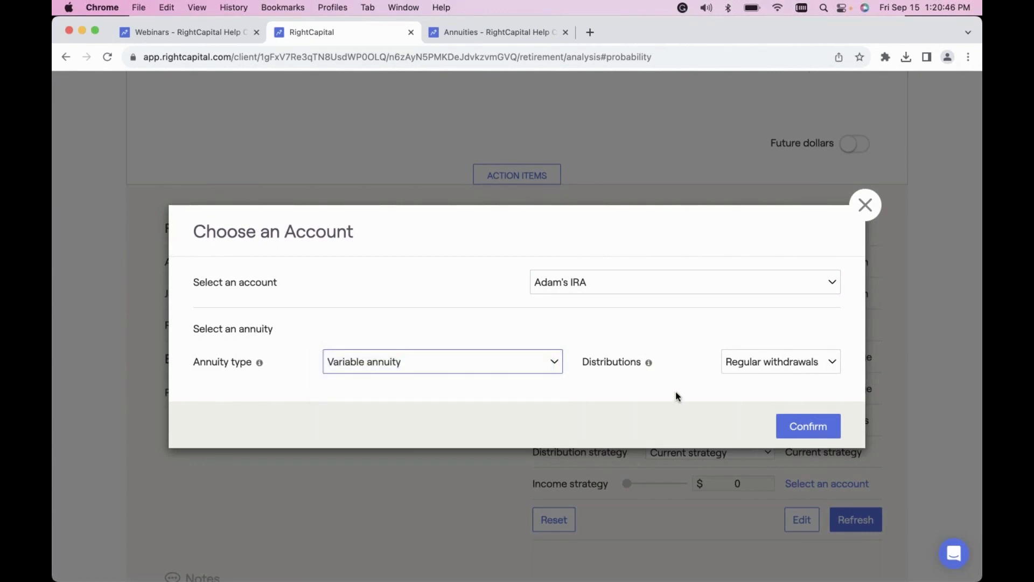
{"action": "left_click", "coordinate": [780, 431]}
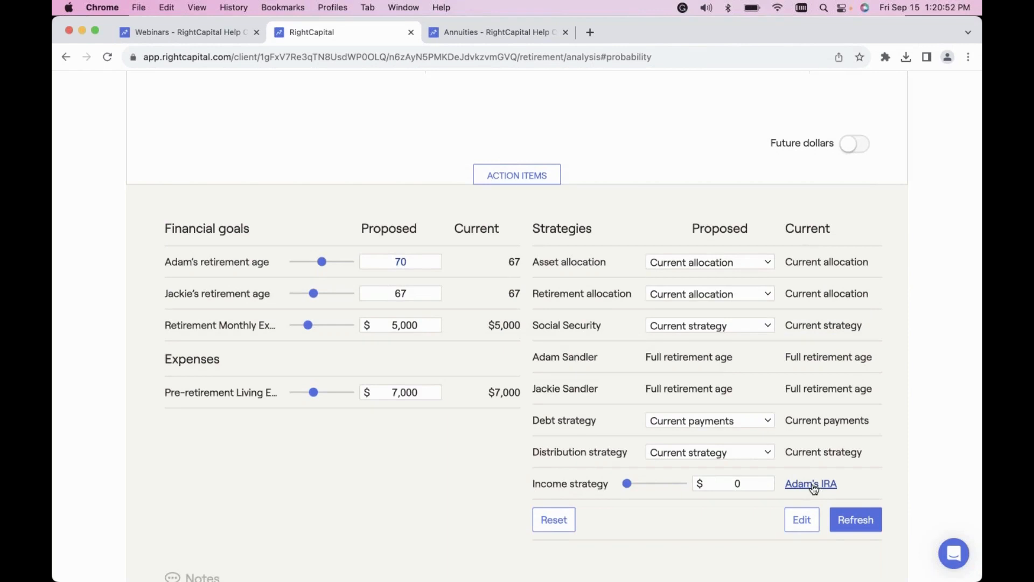
Set the proposed income strategy amount to $100,000, refresh the plan and compare the probabilities of success.
{"action": "left_click", "coordinate": [754, 487]}
{"action": "key", "text": "BackSpace"}
{"action": "type", "text": "1000000"}
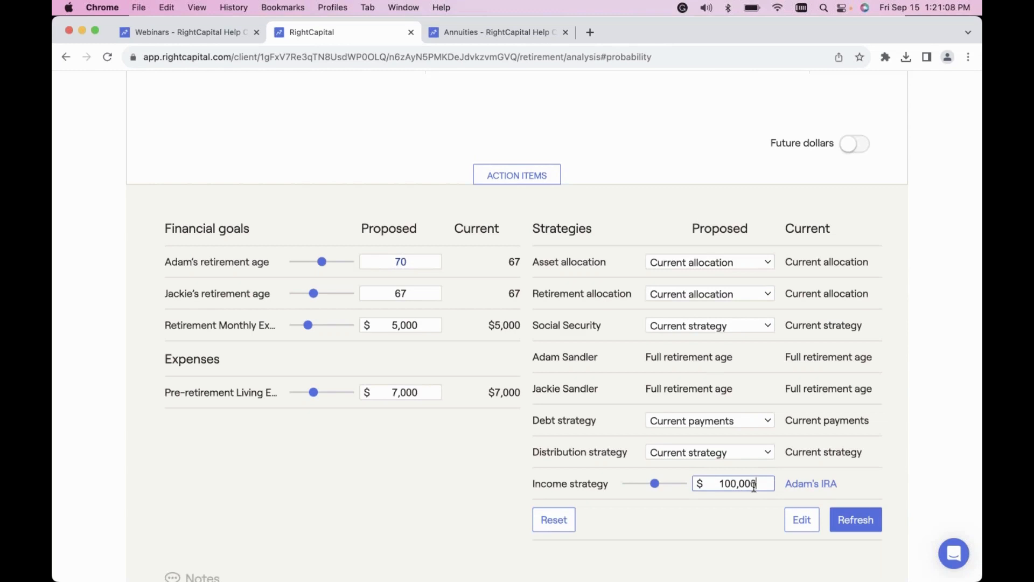
{"action": "left_click", "coordinate": [857, 518]}
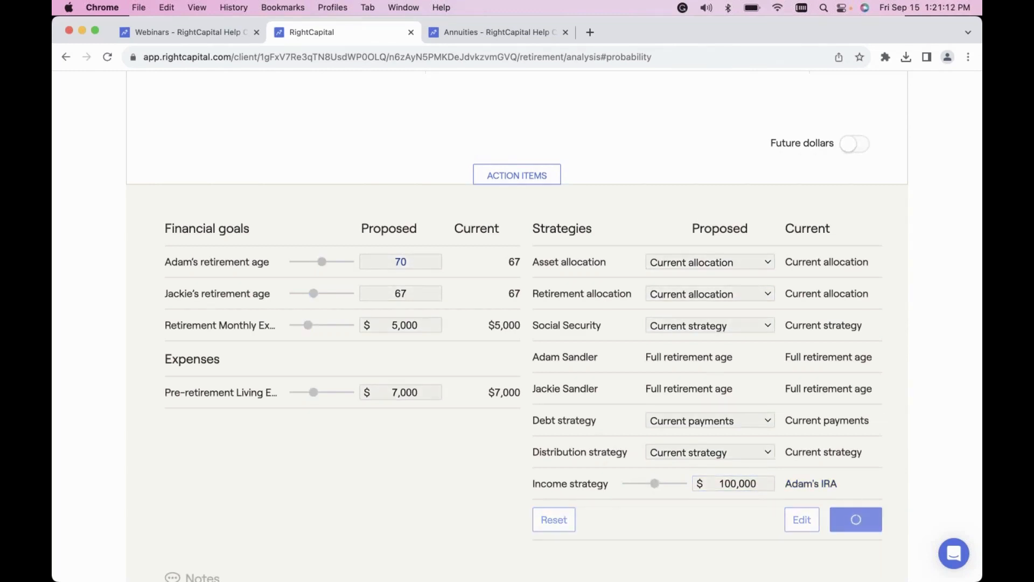
{"action": "scroll", "coordinate": [655, 423], "scroll_direction": "up", "scroll_amount": 5}
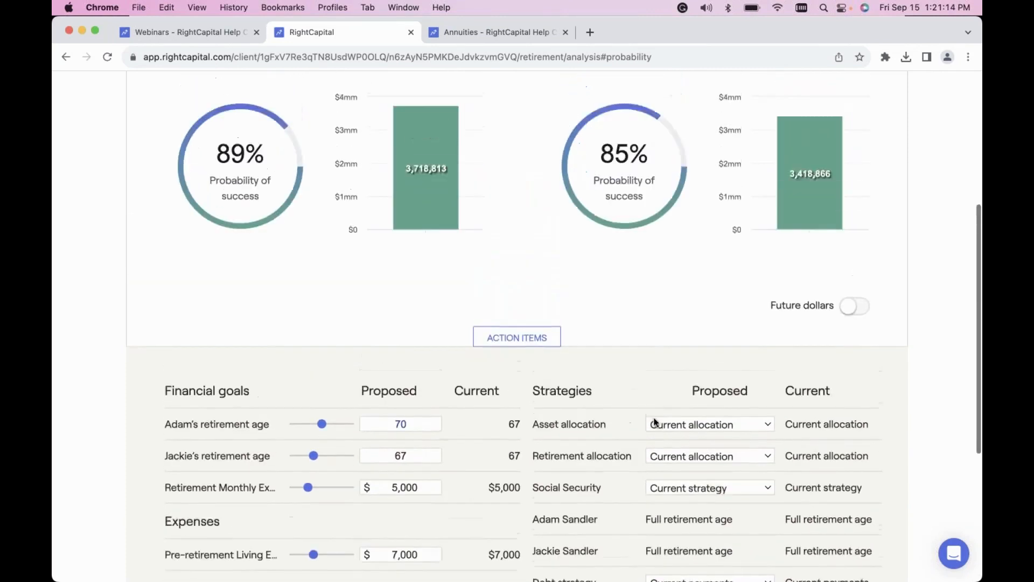
{"action": "scroll", "coordinate": [604, 368], "scroll_direction": "up", "scroll_amount": 3}
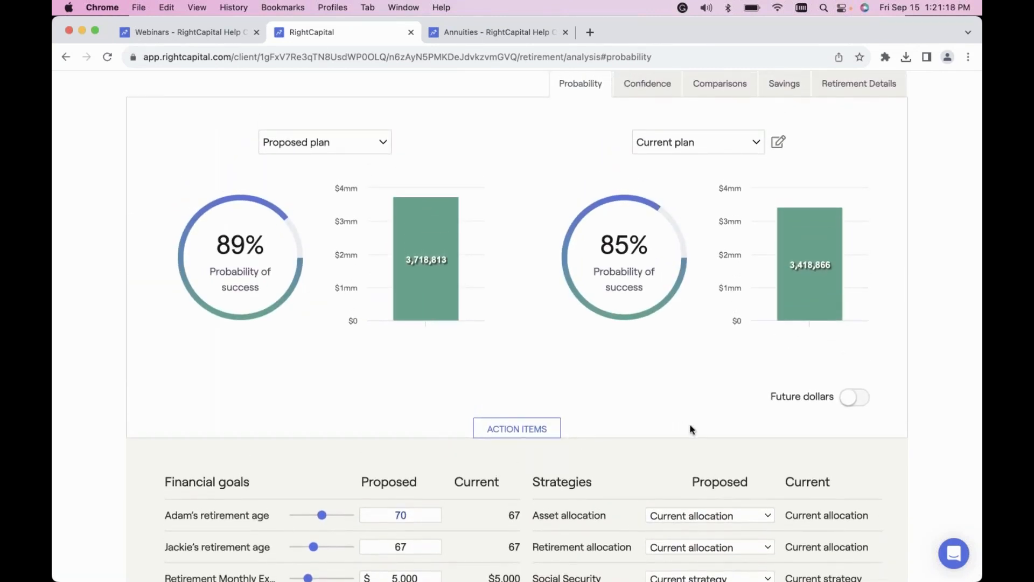
Add a new annuity to the action items and check its Purchase year options, keeping Immediately.
{"action": "scroll", "coordinate": [691, 429], "scroll_direction": "down", "scroll_amount": 5}
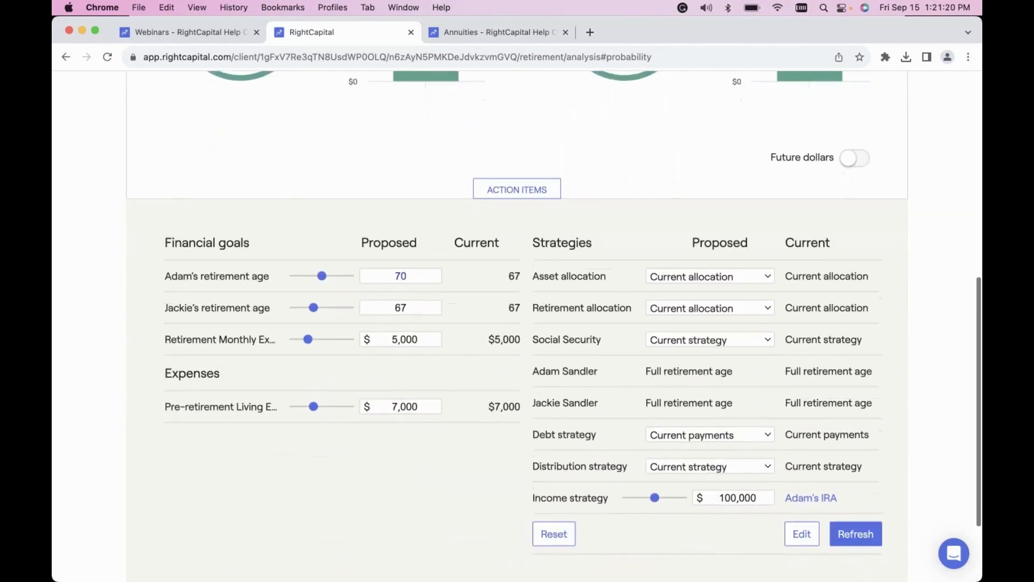
{"action": "scroll", "coordinate": [619, 489], "scroll_direction": "down", "scroll_amount": 1}
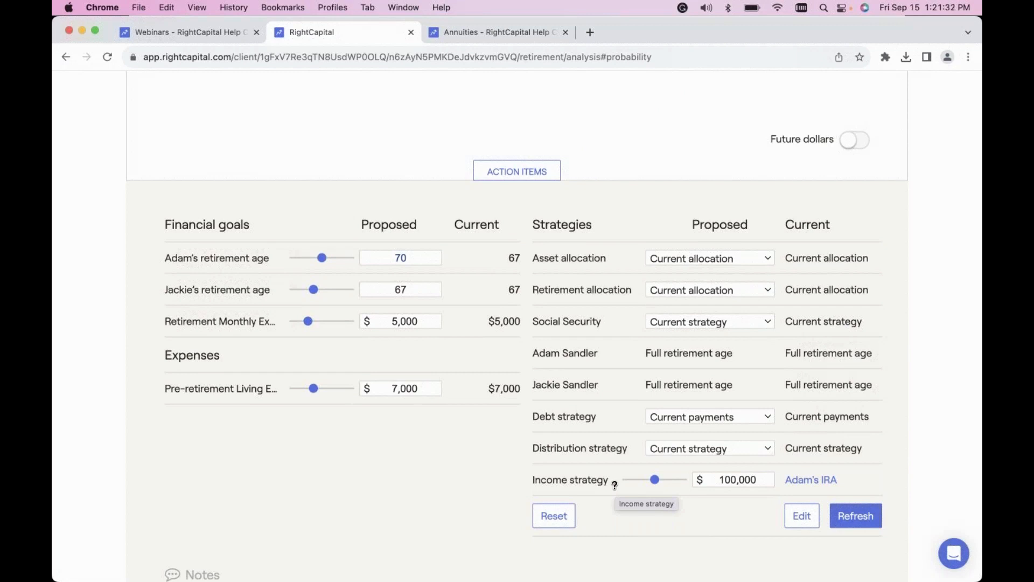
{"action": "left_click", "coordinate": [803, 517]}
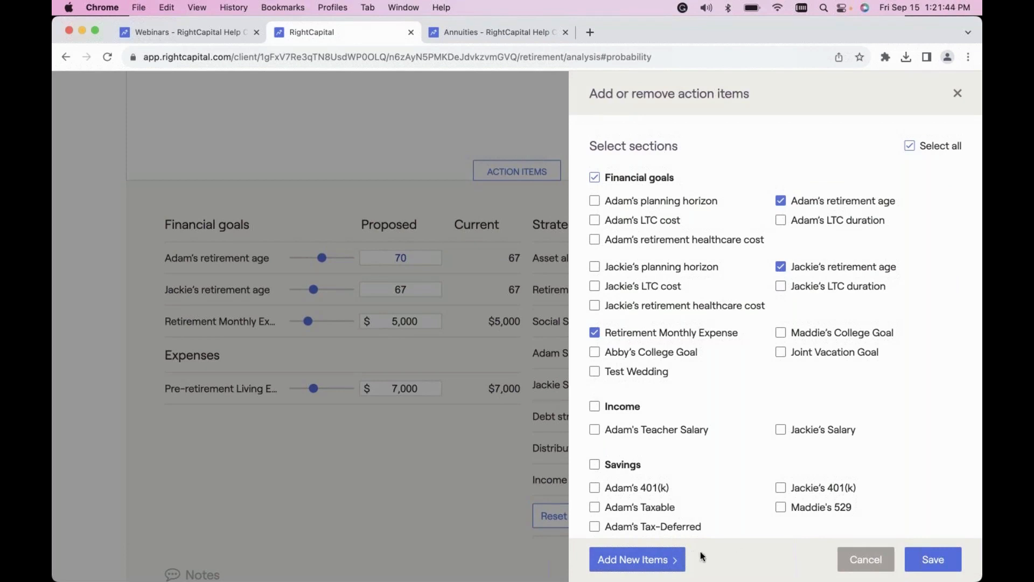
{"action": "left_click", "coordinate": [644, 564]}
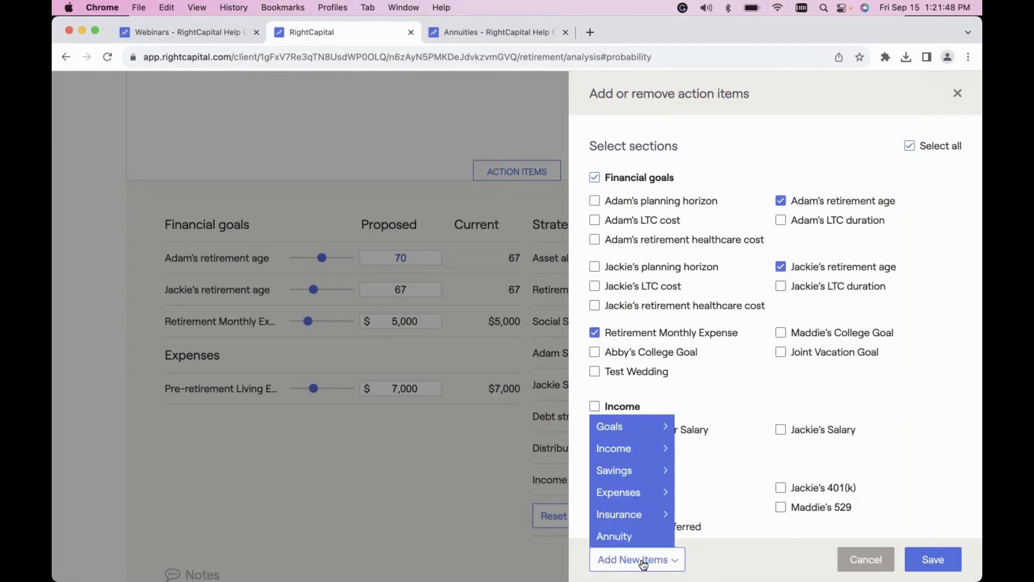
{"action": "left_click", "coordinate": [622, 540]}
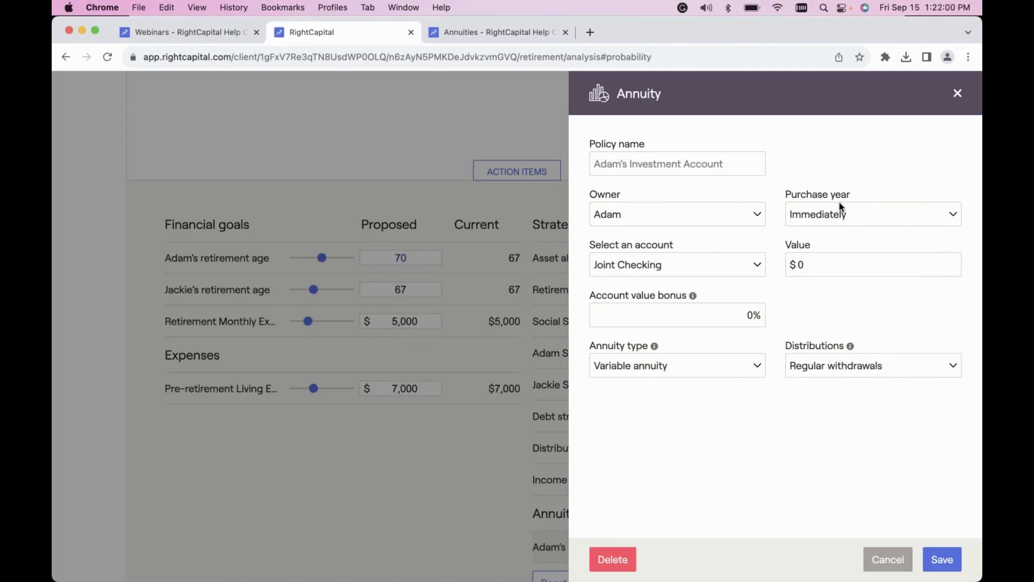
{"action": "left_click", "coordinate": [844, 215]}
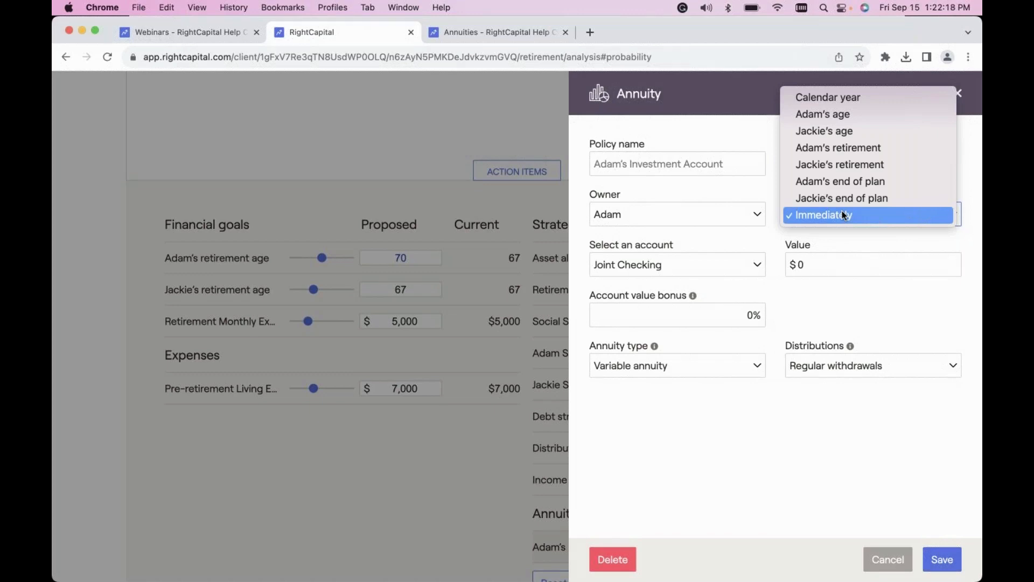
{"action": "left_click", "coordinate": [885, 555]}
{"action": "left_click", "coordinate": [885, 558]}
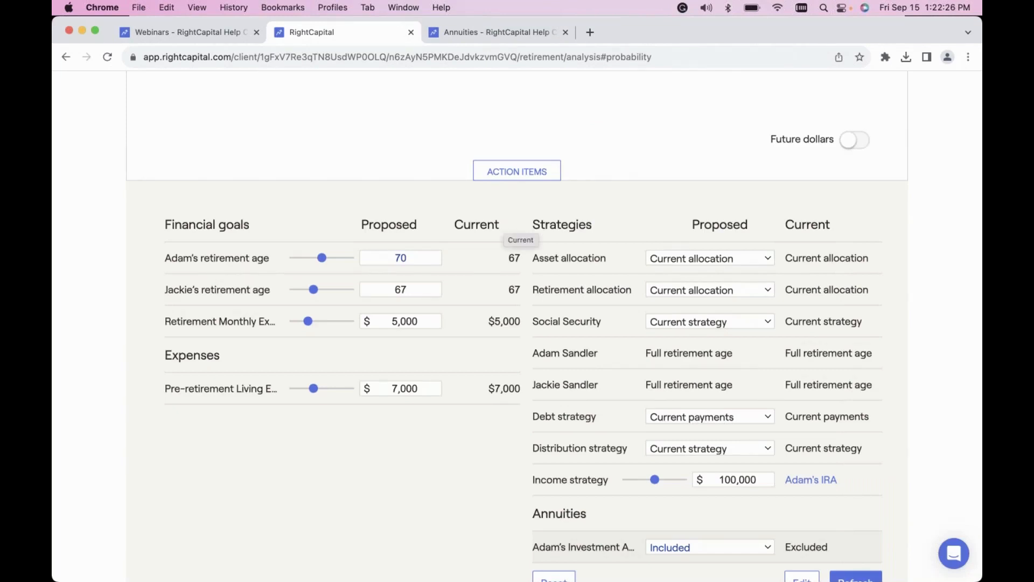
Add a second annuity to the action items and close its details without changing any fields.
{"action": "scroll", "coordinate": [503, 221], "scroll_direction": "down", "scroll_amount": 2}
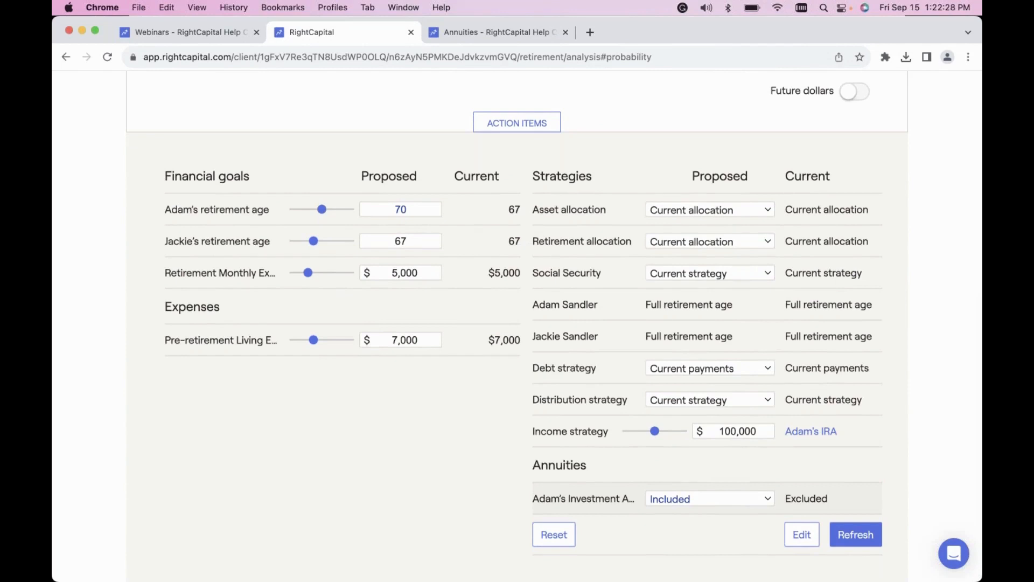
{"action": "left_click", "coordinate": [796, 537]}
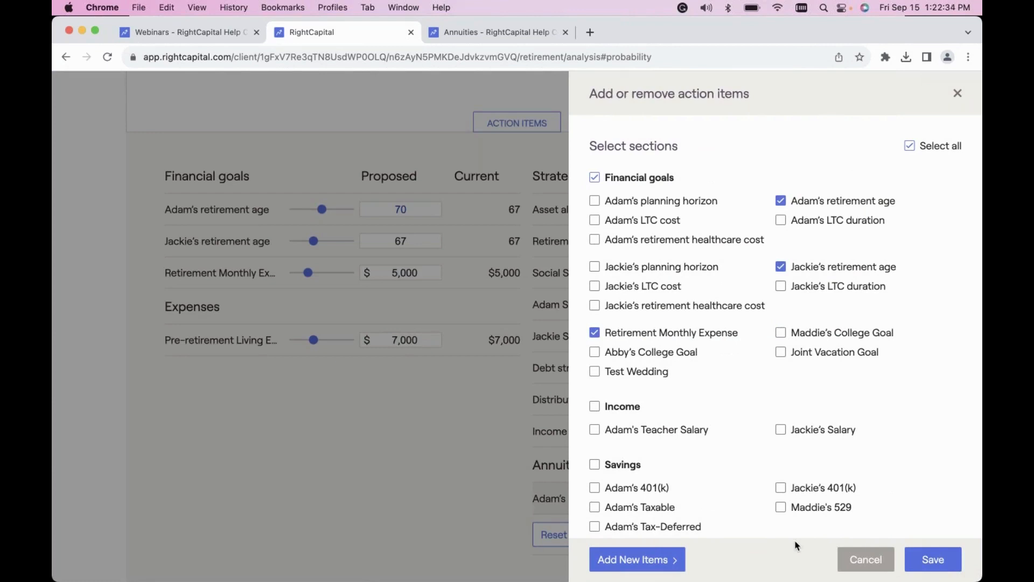
{"action": "left_click", "coordinate": [649, 563]}
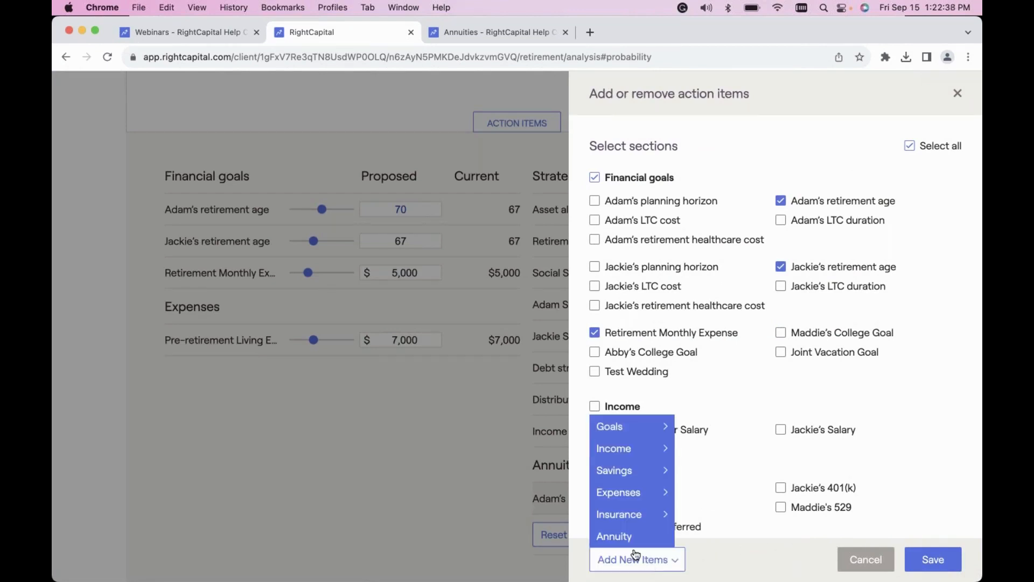
{"action": "left_click", "coordinate": [618, 538]}
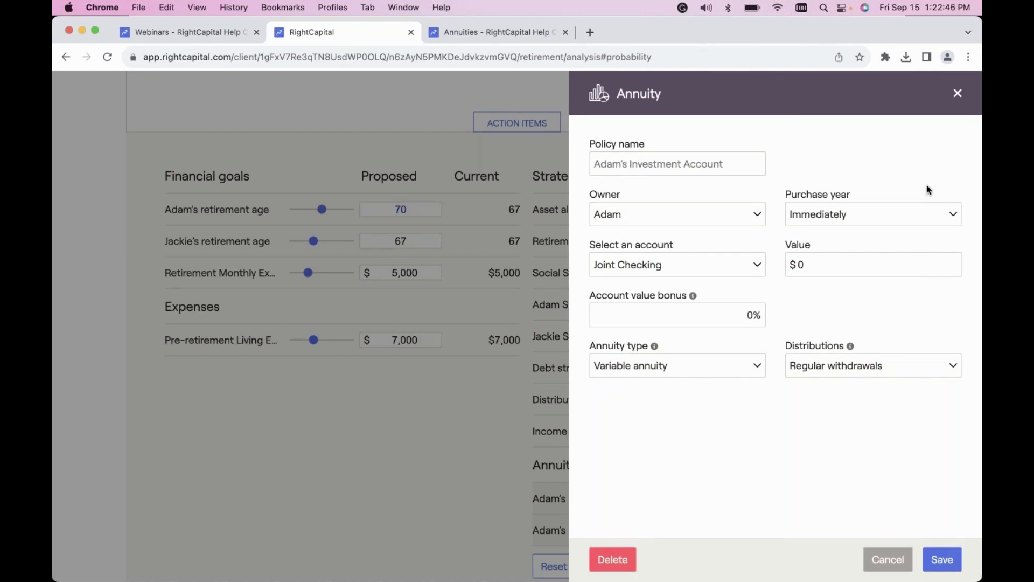
{"action": "left_click", "coordinate": [957, 94]}
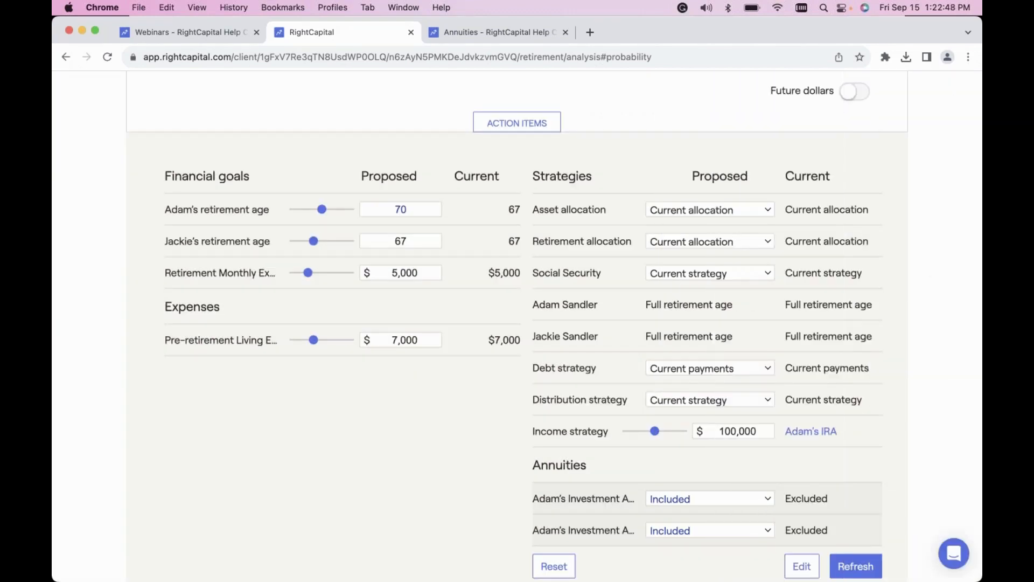
Include Annuity allocation among the Strategies action items and save the selection.
{"action": "scroll", "coordinate": [704, 326], "scroll_direction": "down", "scroll_amount": 2}
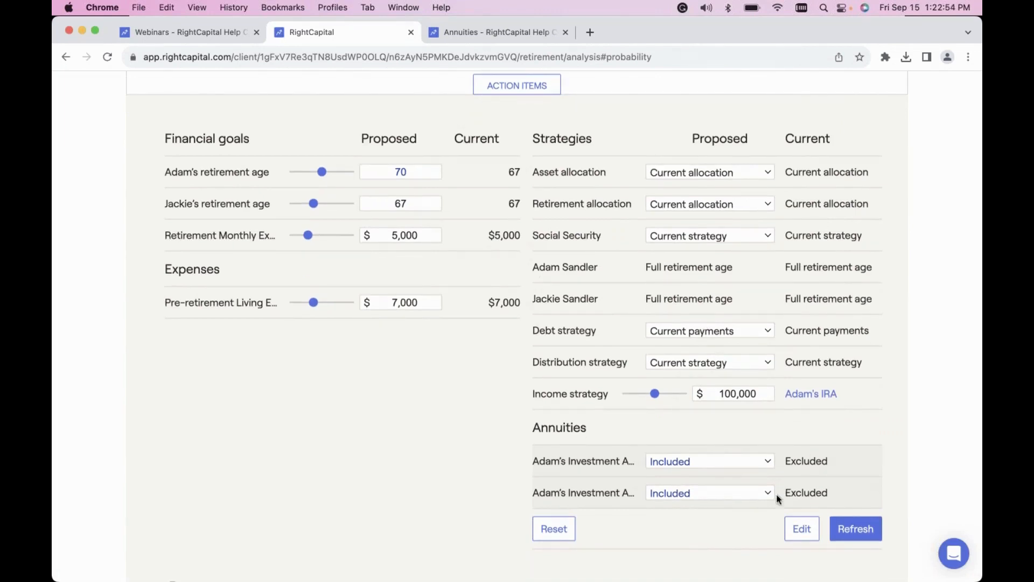
{"action": "left_click", "coordinate": [802, 531]}
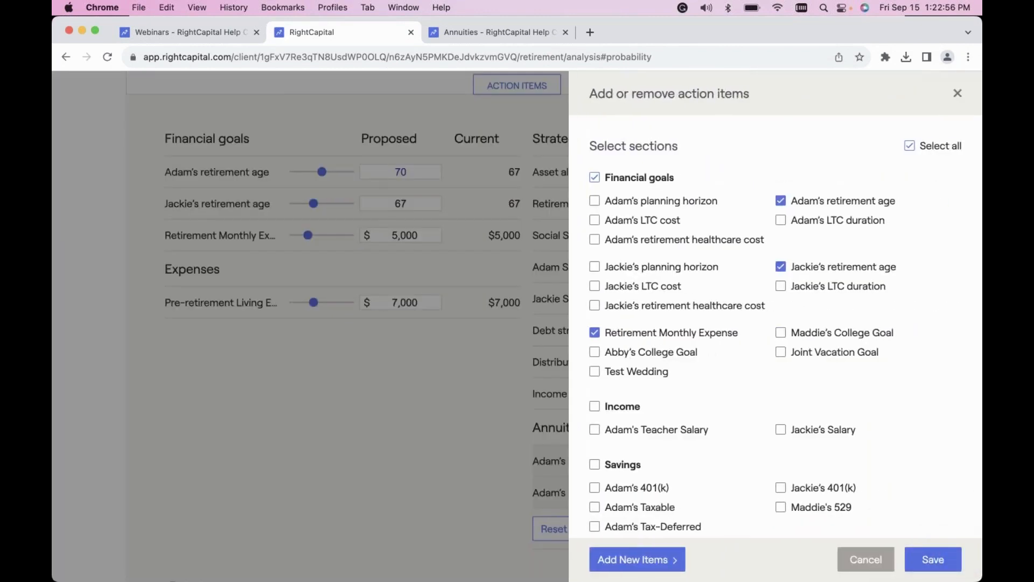
{"action": "scroll", "coordinate": [749, 445], "scroll_direction": "down", "scroll_amount": 5}
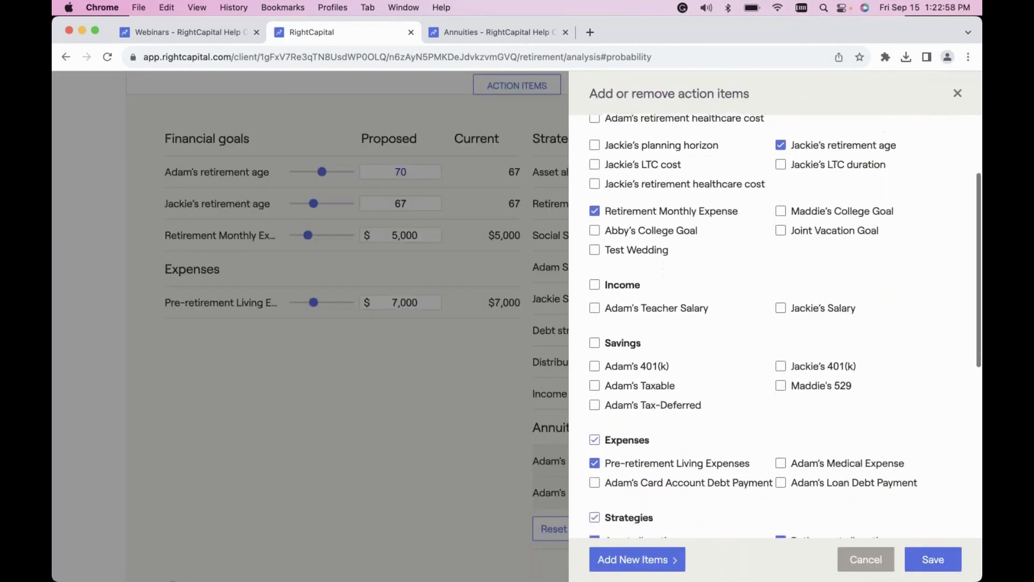
{"action": "scroll", "coordinate": [724, 411], "scroll_direction": "down", "scroll_amount": 2}
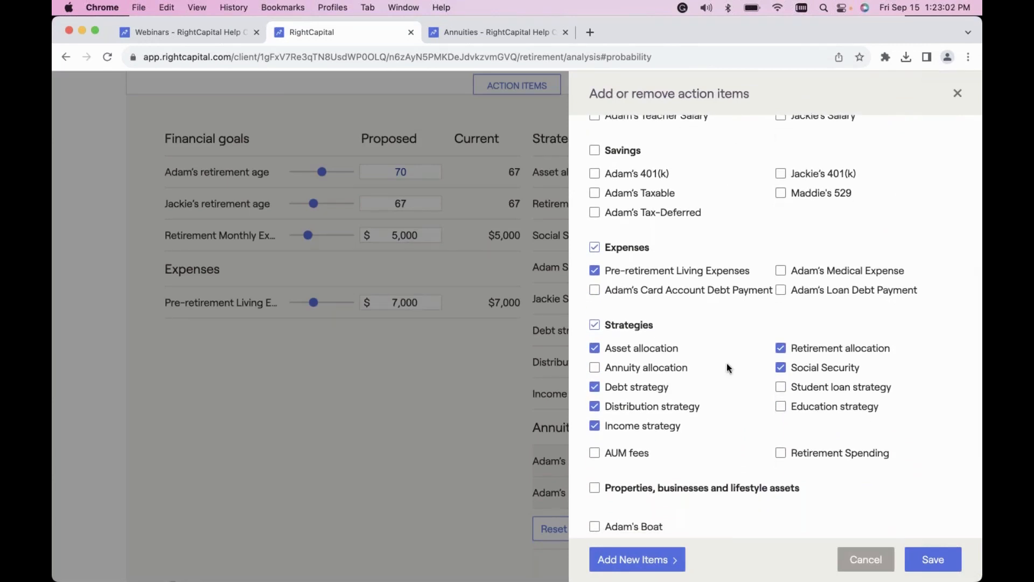
{"action": "left_click", "coordinate": [625, 372]}
{"action": "left_click", "coordinate": [942, 558]}
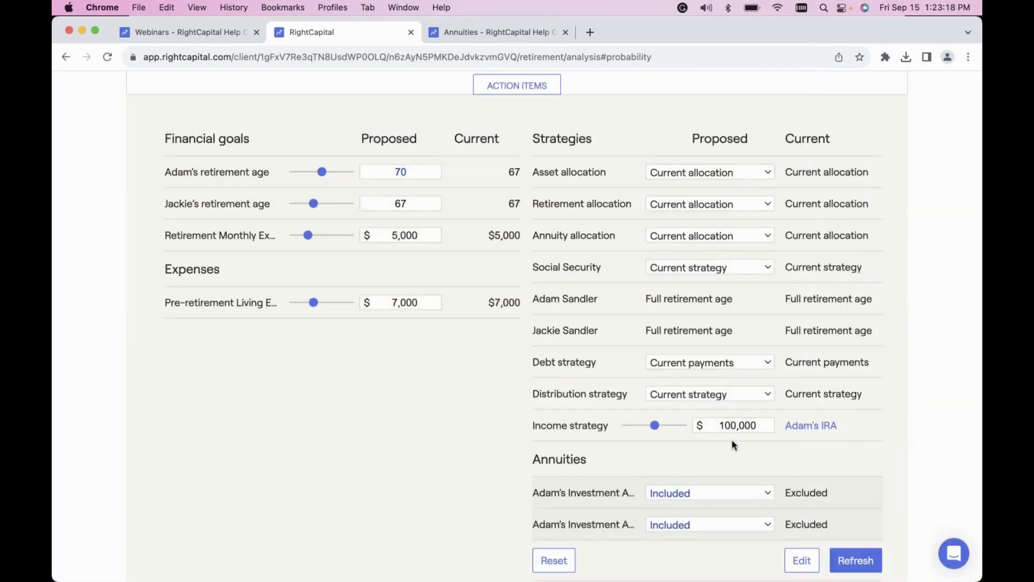
Set the proposed Annuity allocation to Most Aggressive.
{"action": "left_click", "coordinate": [714, 237]}
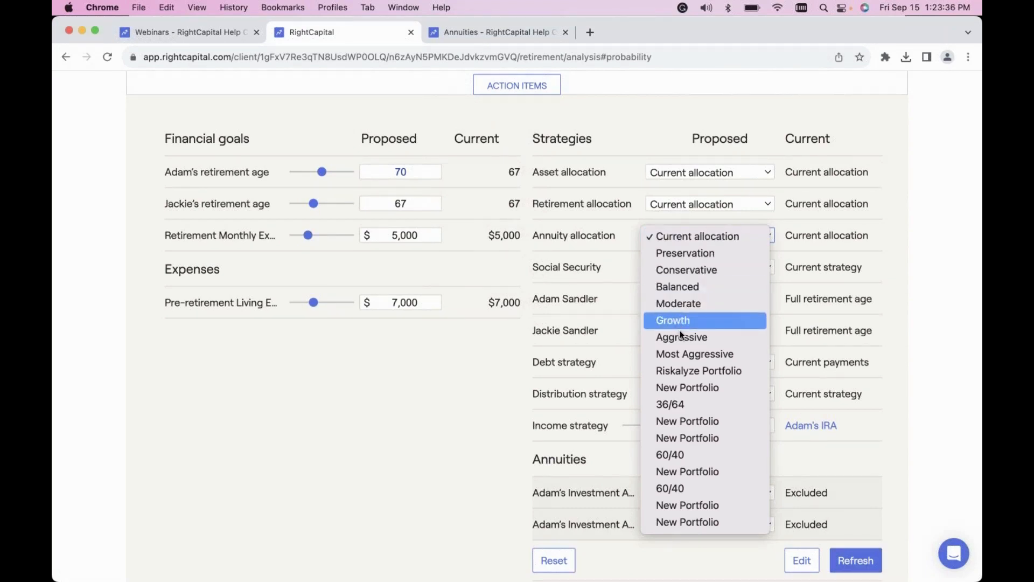
{"action": "left_click", "coordinate": [681, 353]}
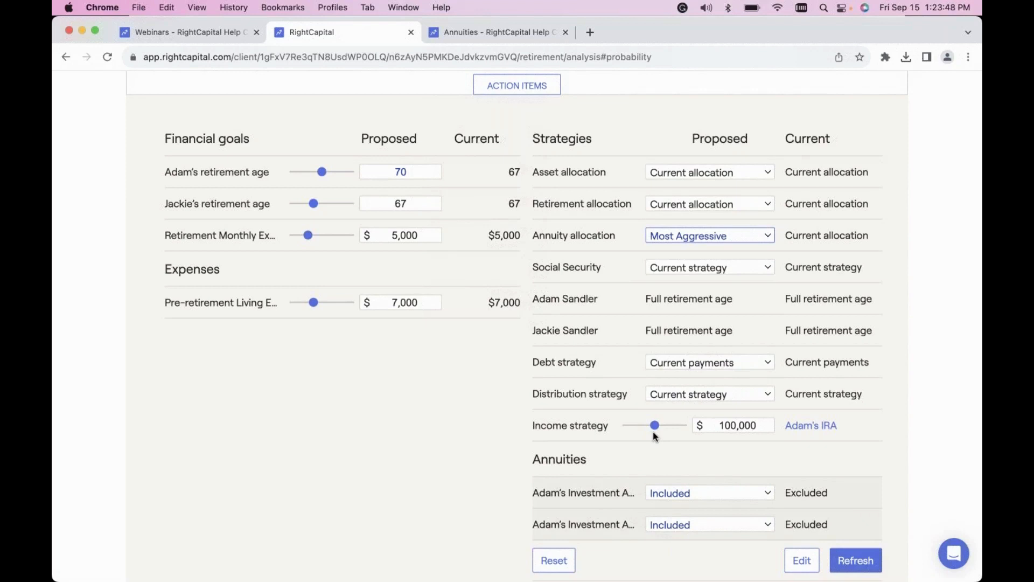
Configure the income strategy account as an Indexed annuity with Lifetime income distributions, confirm it, and review the saved settings.
{"action": "left_click", "coordinate": [811, 425]}
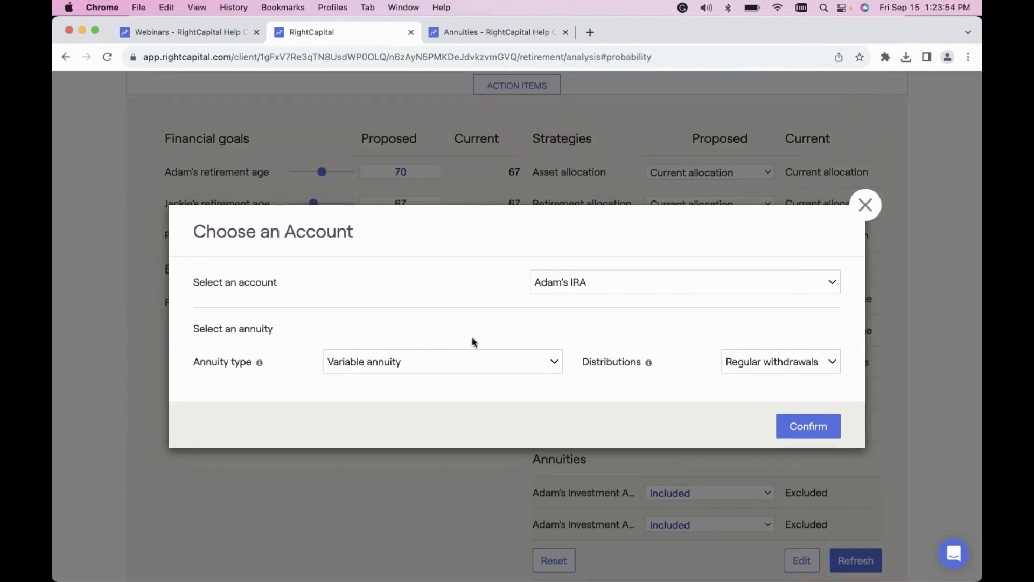
{"action": "left_click", "coordinate": [415, 363]}
{"action": "left_click", "coordinate": [391, 397]}
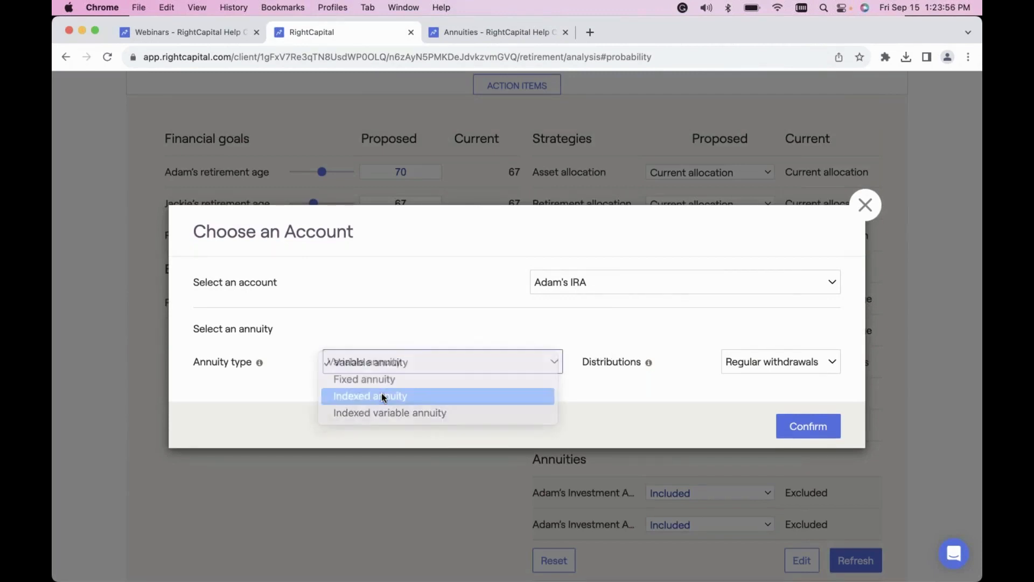
{"action": "left_click", "coordinate": [766, 329]}
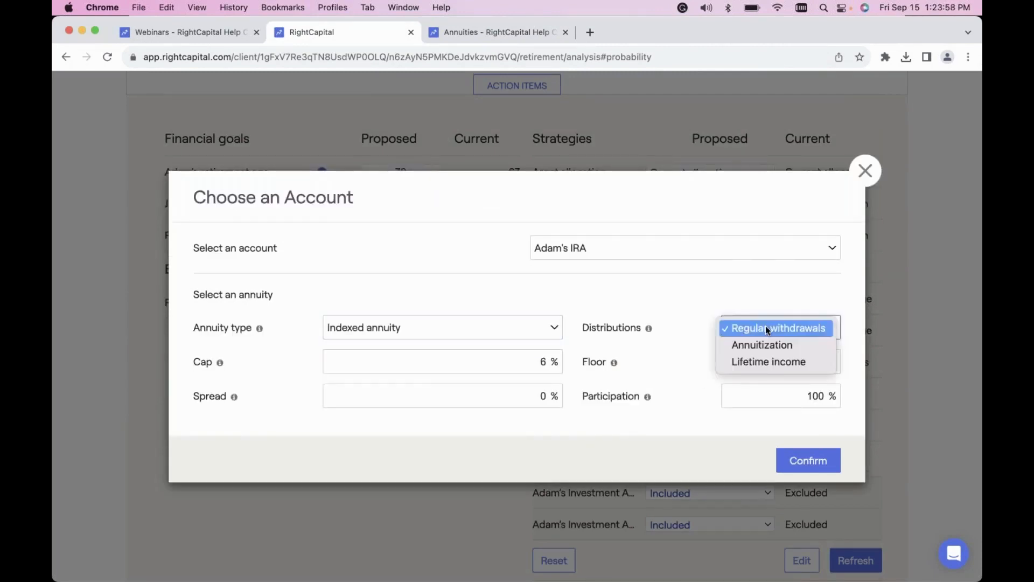
{"action": "left_click", "coordinate": [761, 360]}
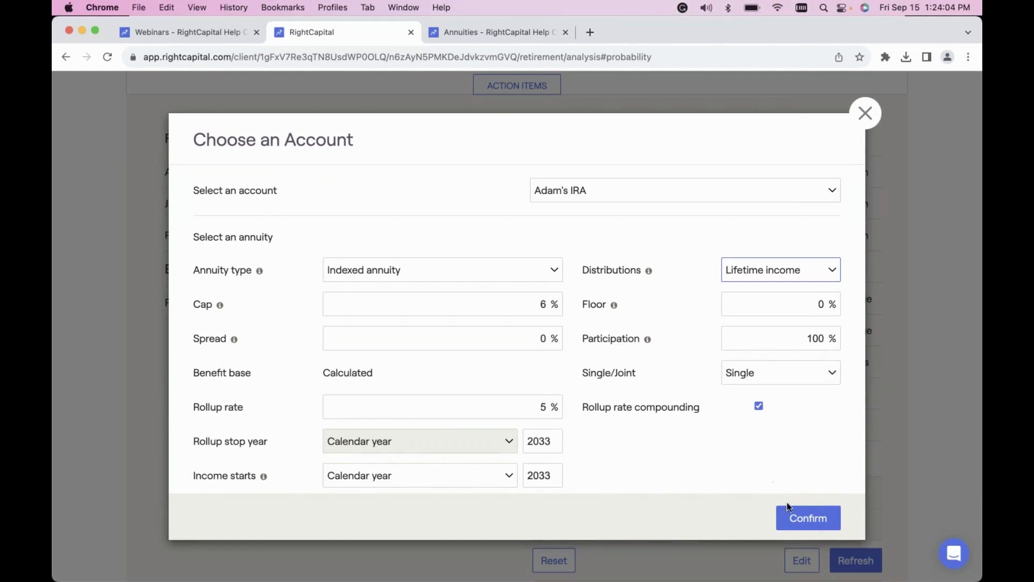
{"action": "left_click", "coordinate": [796, 516]}
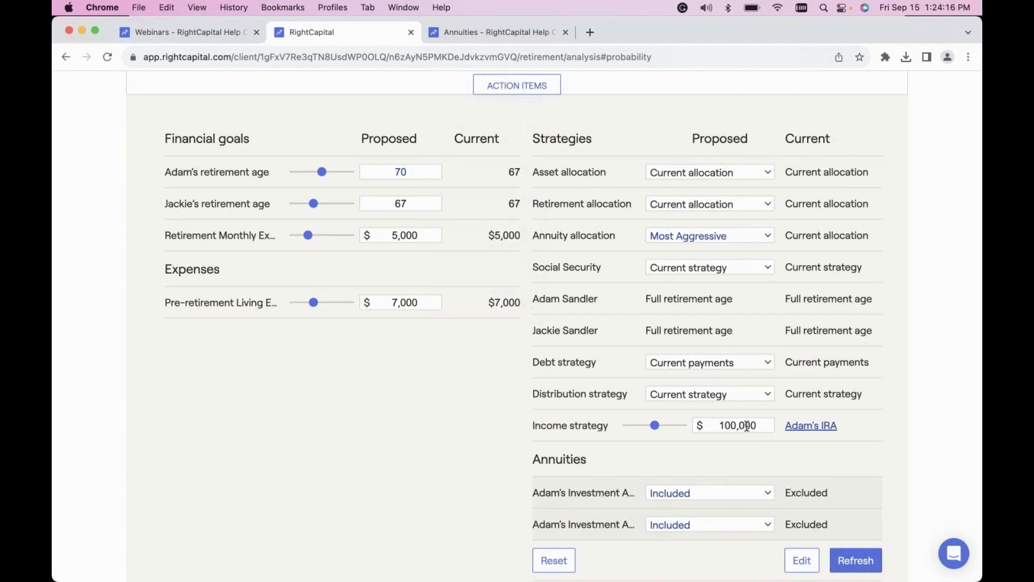
{"action": "left_click", "coordinate": [813, 427]}
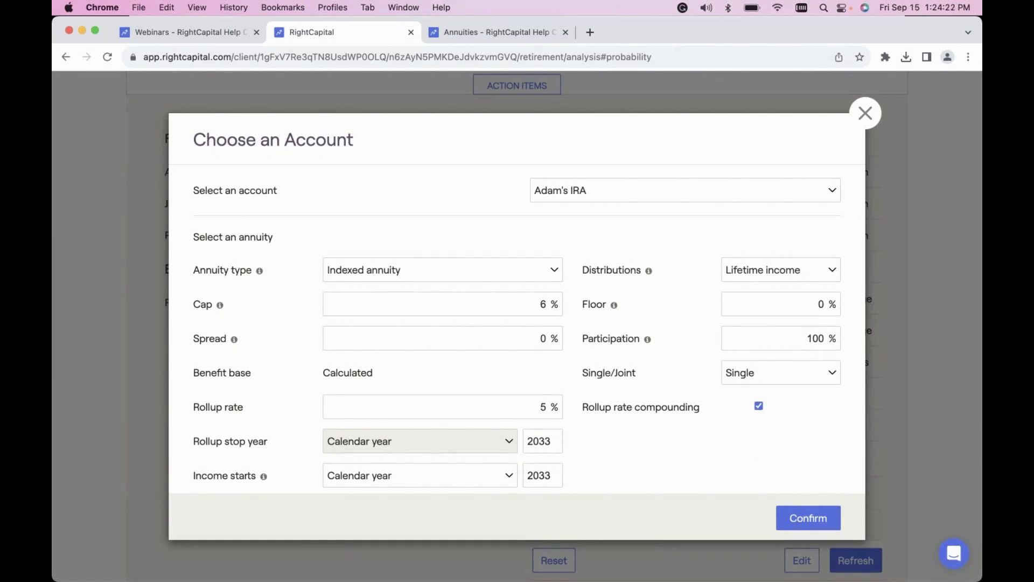
{"action": "left_click", "coordinate": [865, 113]}
Try to add a new annuity with the policy name #1 to the action items.
{"action": "scroll", "coordinate": [771, 396], "scroll_direction": "down", "scroll_amount": 2}
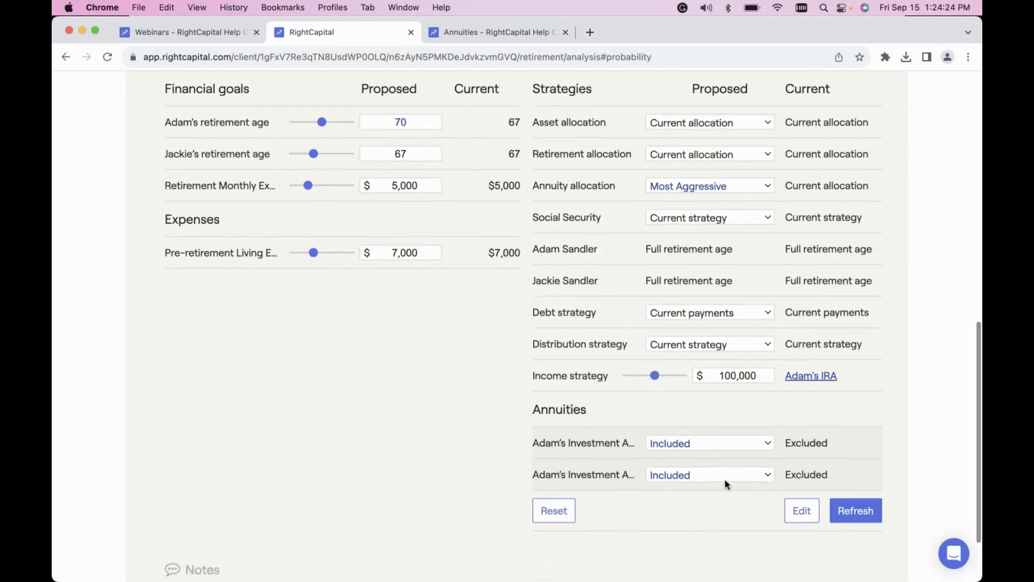
{"action": "scroll", "coordinate": [717, 501], "scroll_direction": "down", "scroll_amount": 1}
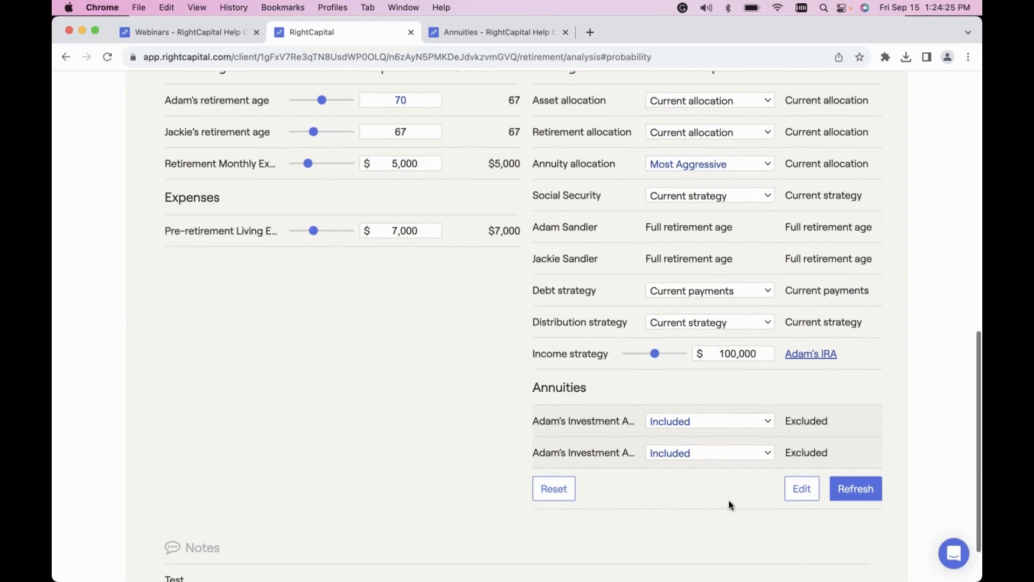
{"action": "left_click", "coordinate": [802, 491]}
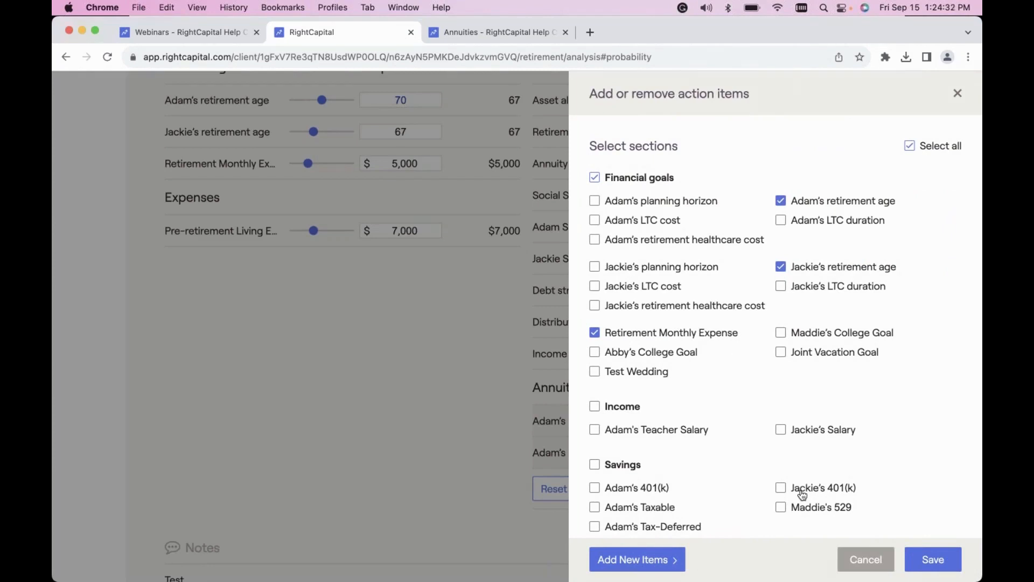
{"action": "left_click", "coordinate": [633, 561]}
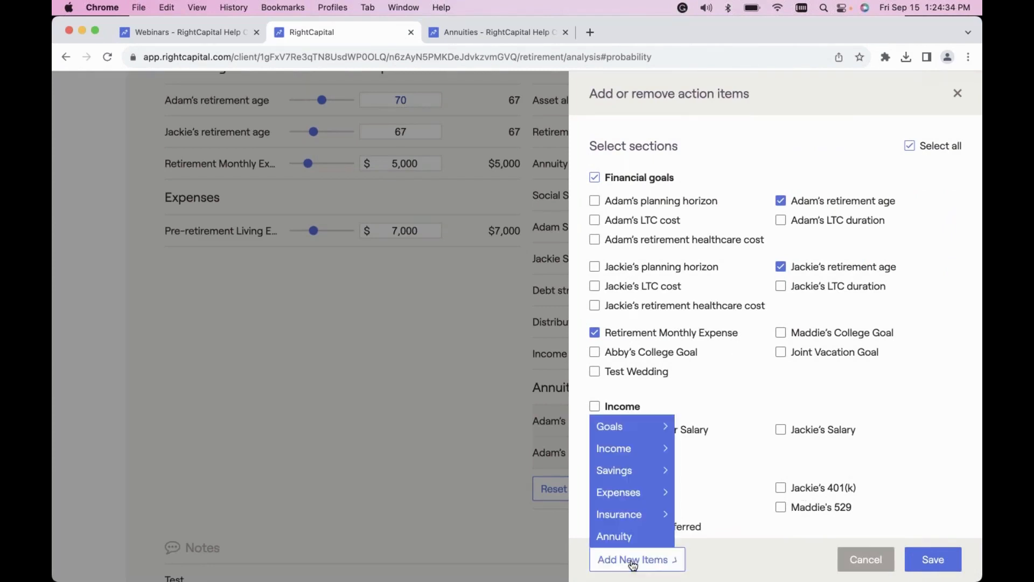
{"action": "left_click", "coordinate": [625, 537]}
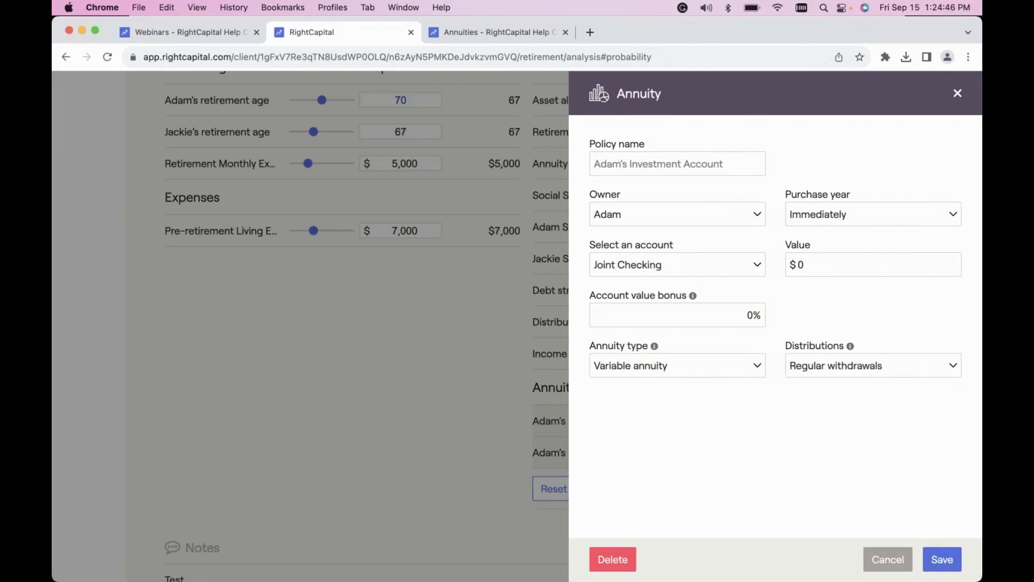
{"action": "left_click", "coordinate": [677, 164]}
{"action": "type", "text": "T"}
{"action": "key", "text": "BackSpace"}
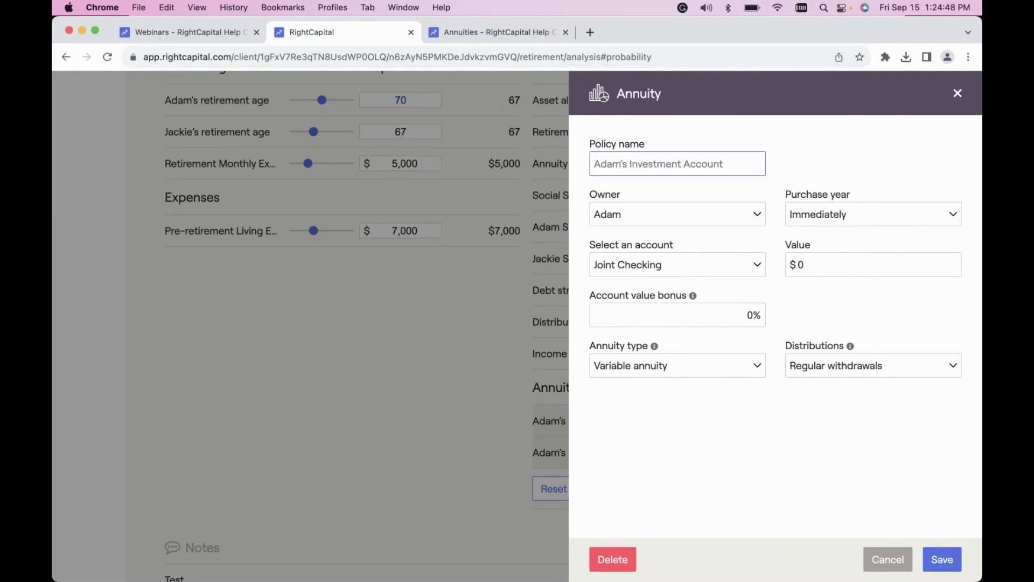
{"action": "type", "text": "#1"}
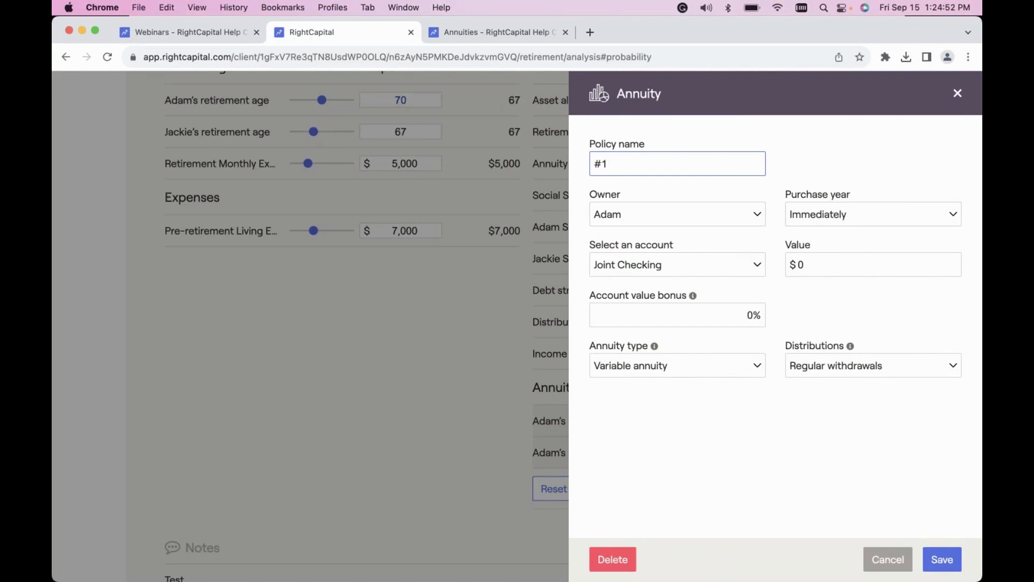
{"action": "left_click", "coordinate": [944, 551]}
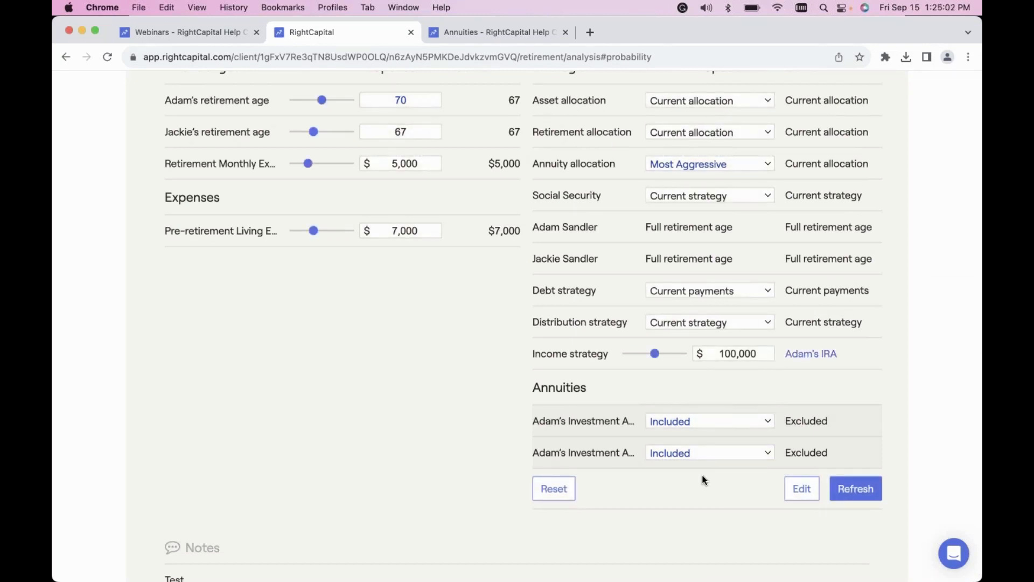
Add a new plan to the retirement analysis and name it #1.
{"action": "scroll", "coordinate": [633, 396], "scroll_direction": "up", "scroll_amount": 5}
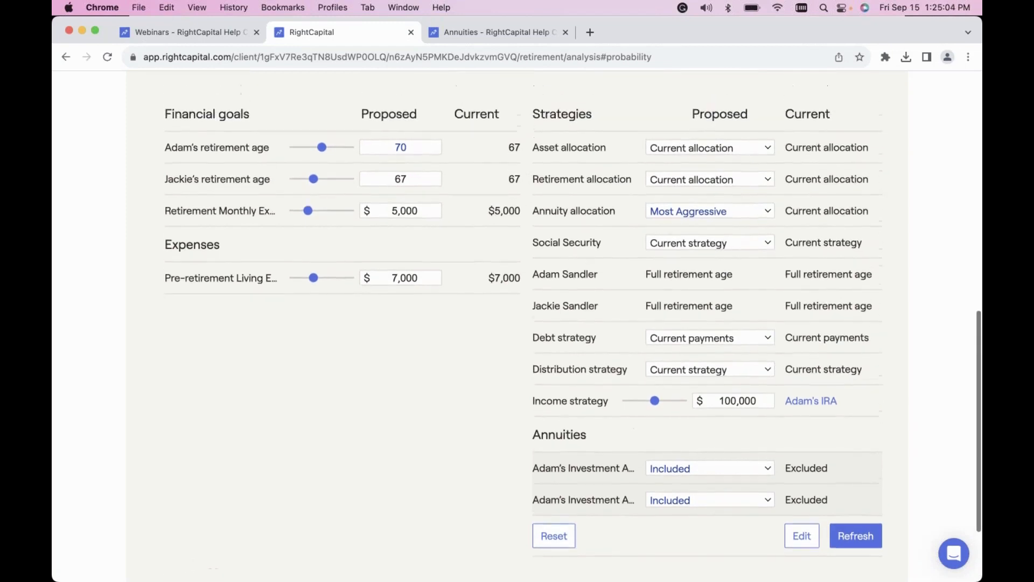
{"action": "scroll", "coordinate": [560, 212], "scroll_direction": "up", "scroll_amount": 8}
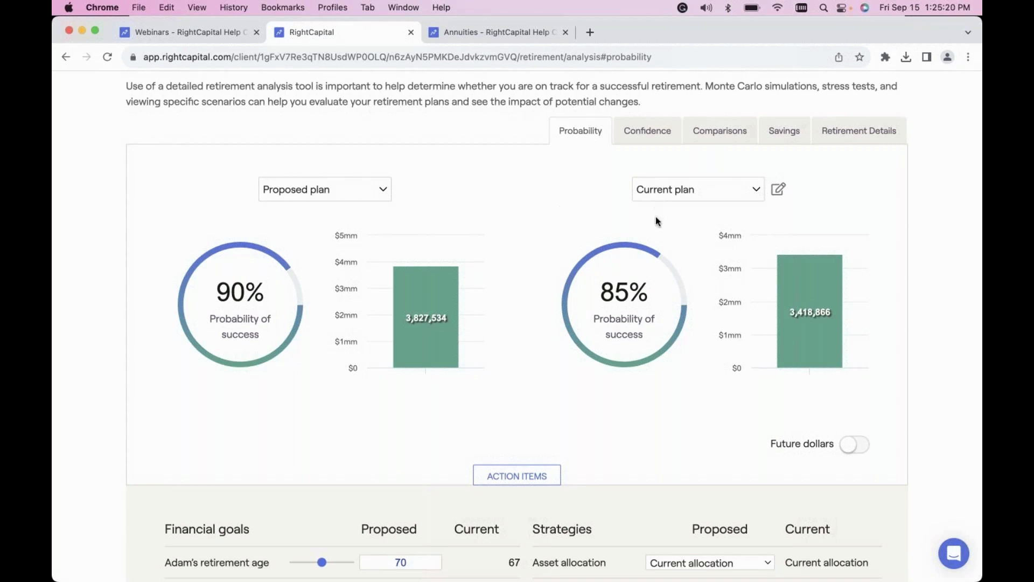
{"action": "left_click", "coordinate": [779, 190]}
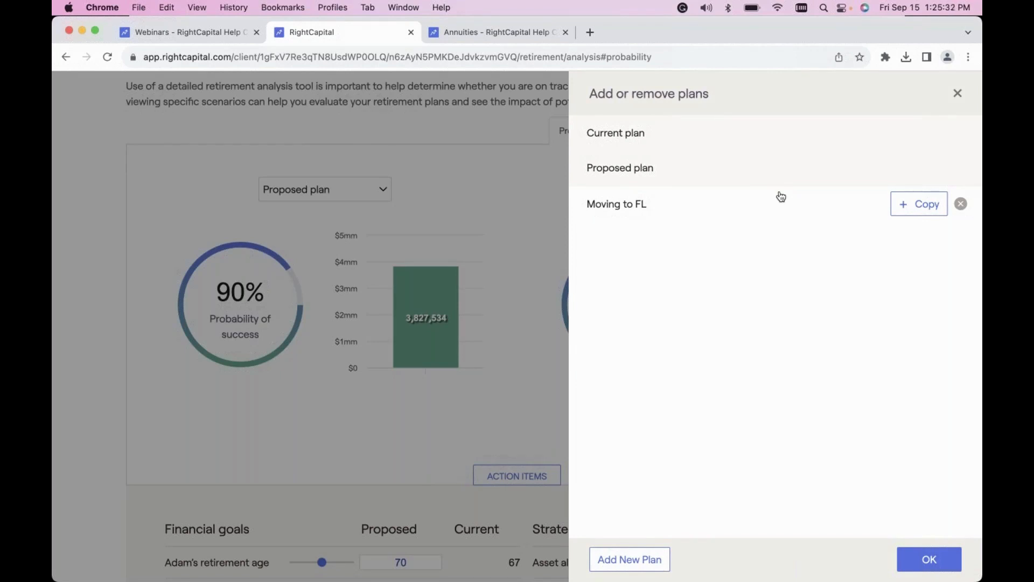
{"action": "left_click", "coordinate": [625, 566]}
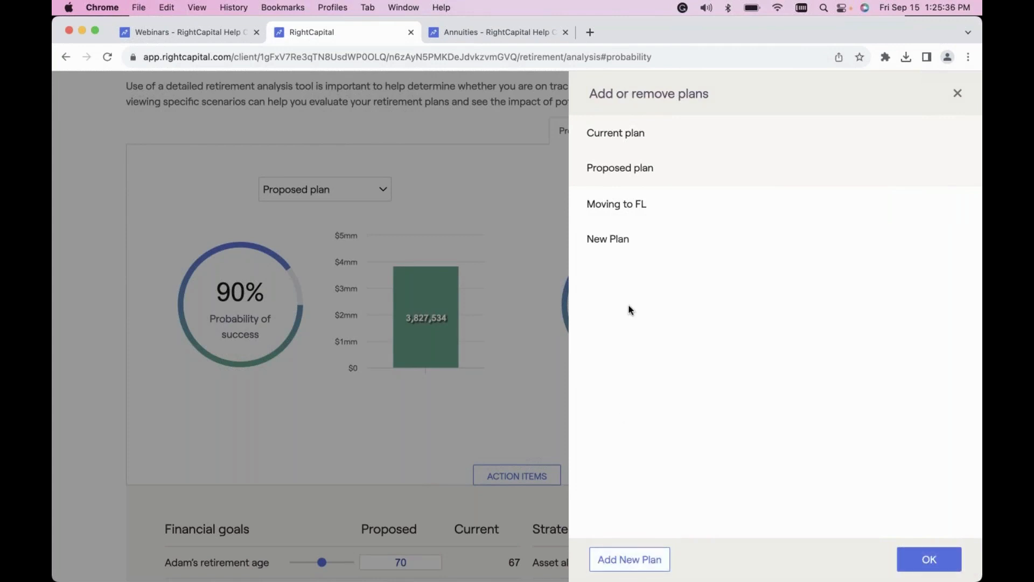
{"action": "mouse_move", "coordinate": [615, 248]}
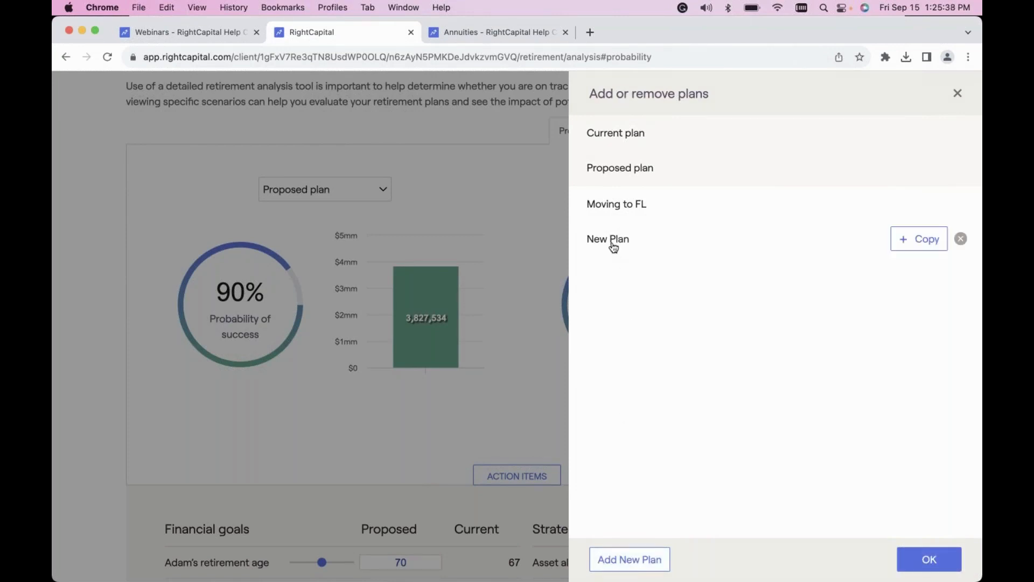
{"action": "left_click", "coordinate": [614, 248]}
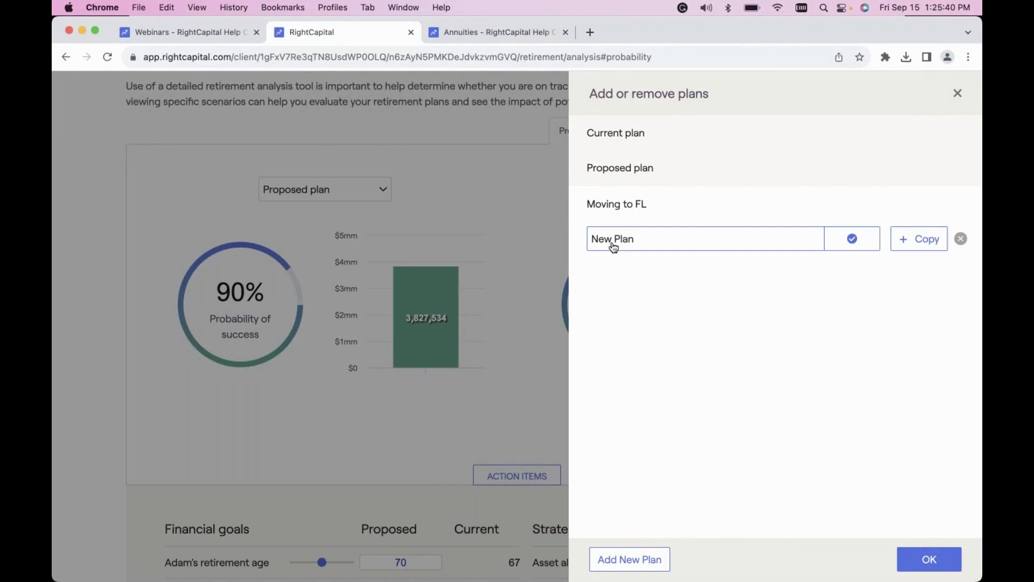
{"action": "left_click_drag", "start_coordinate": [661, 246], "coordinate": [586, 243]}
{"action": "type", "text": "#1"}
{"action": "left_click", "coordinate": [851, 238]}
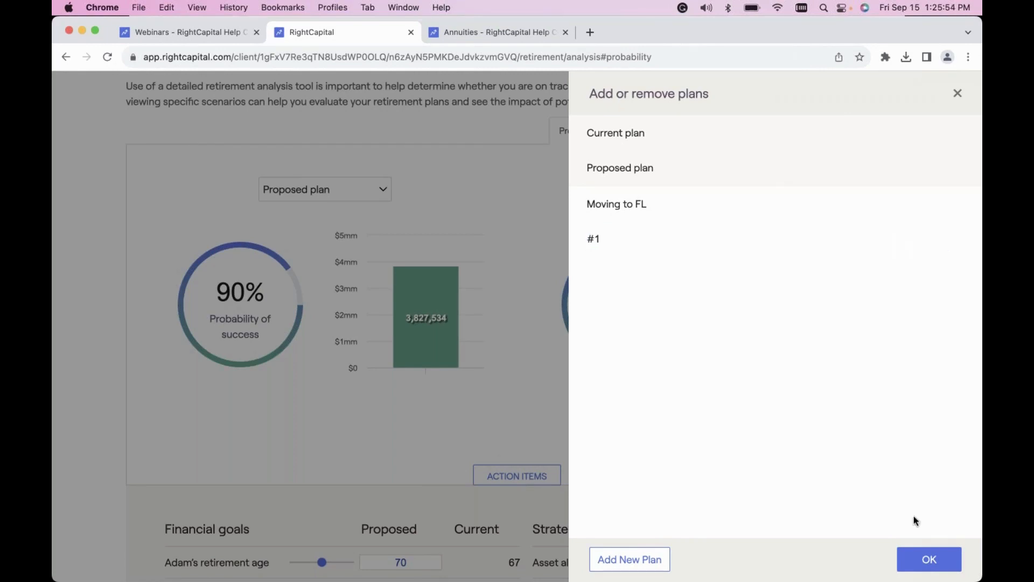
{"action": "left_click", "coordinate": [924, 561]}
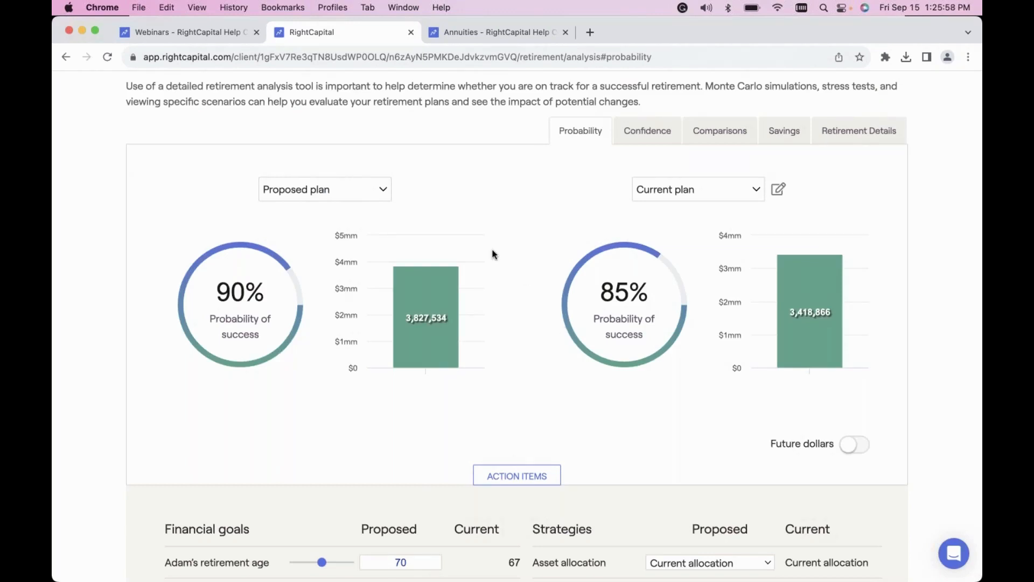
Compare the probability of success of plan #1 with that of the Proposed plan.
{"action": "left_click", "coordinate": [382, 190]}
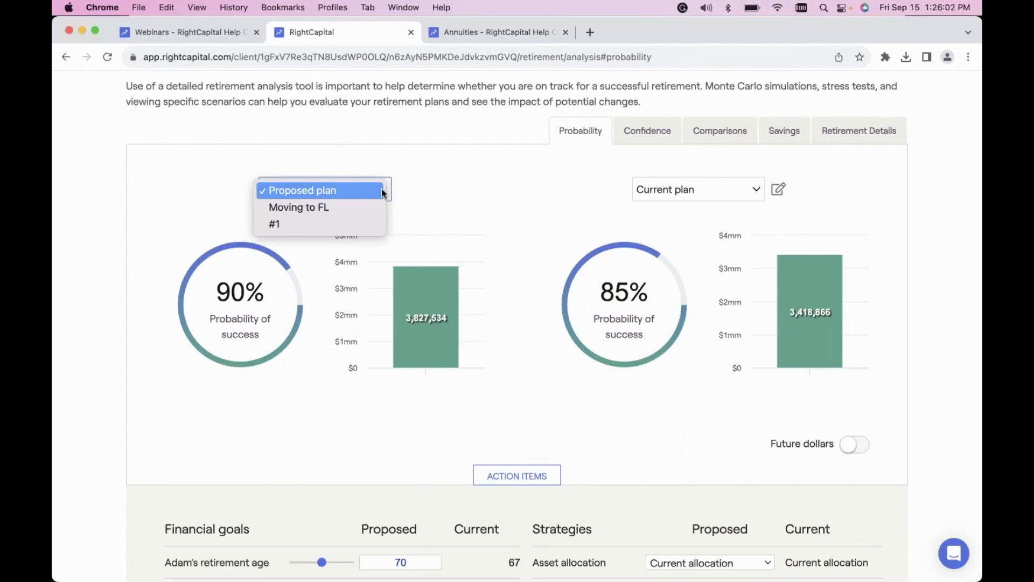
{"action": "left_click", "coordinate": [334, 225]}
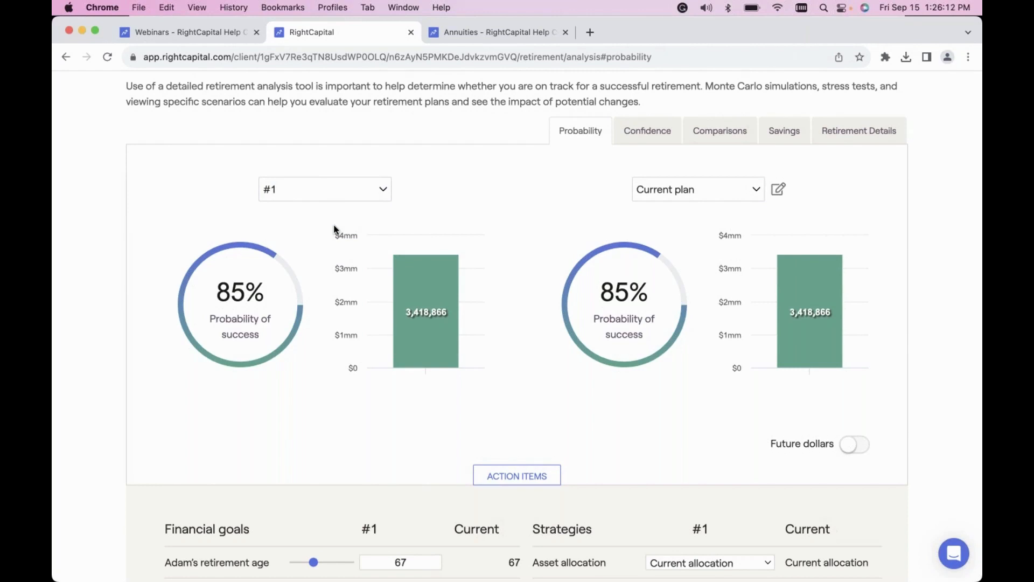
{"action": "left_click", "coordinate": [678, 190]}
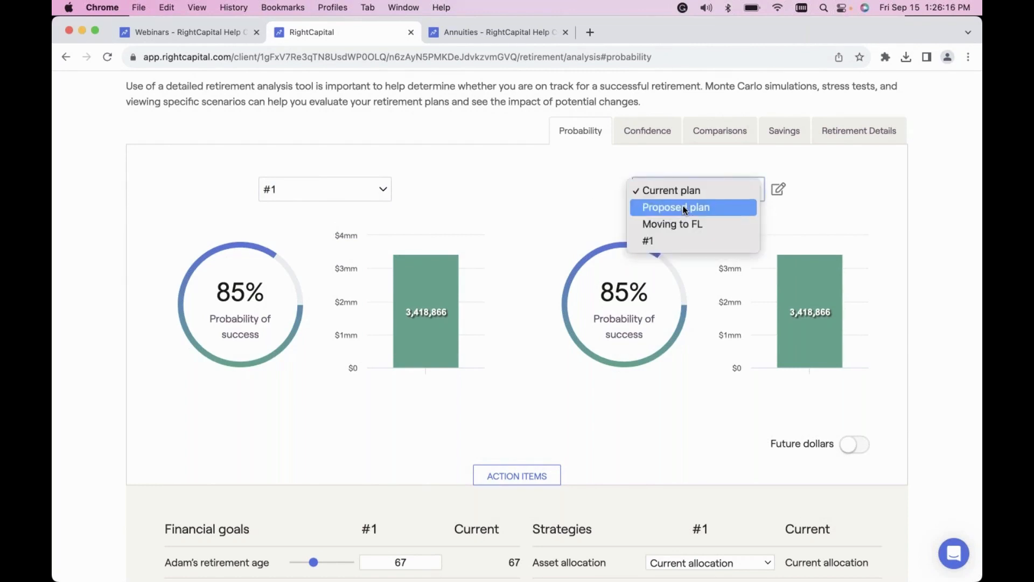
{"action": "left_click", "coordinate": [685, 209]}
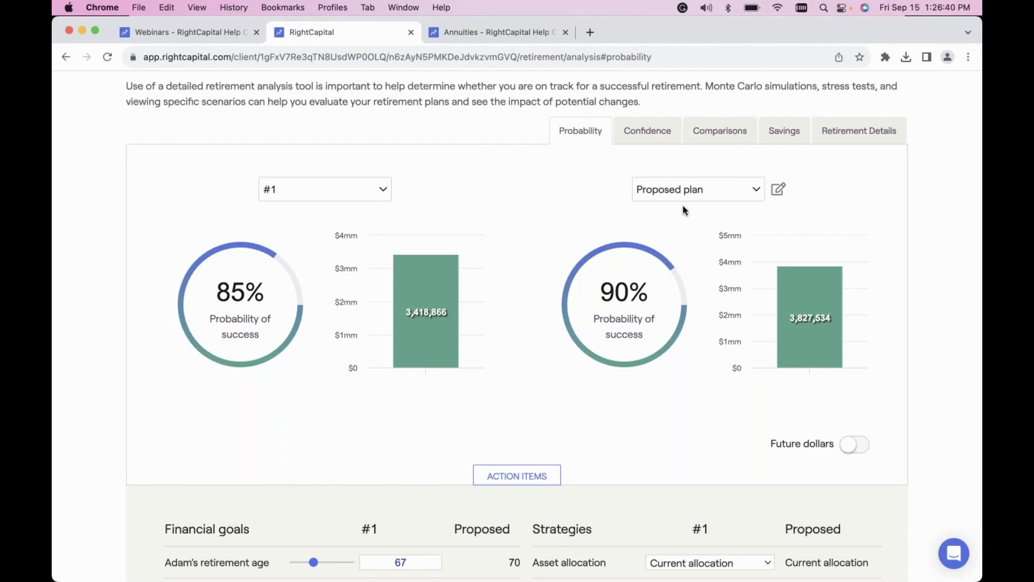
Examine the comparison of the two plans' invested assets and net worth, and check the other scenario analysis options.
{"action": "left_click", "coordinate": [720, 131]}
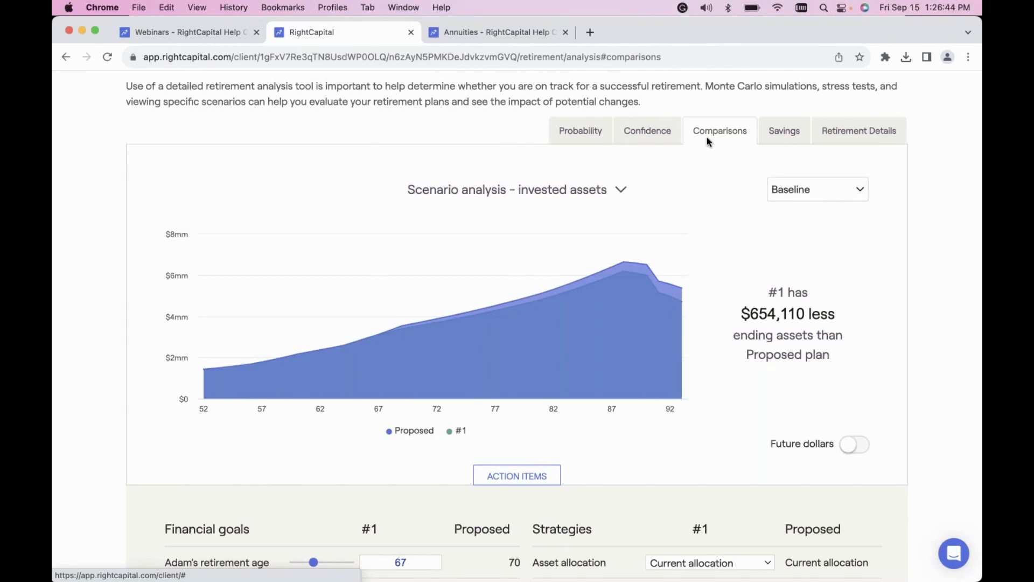
{"action": "left_click", "coordinate": [620, 192]}
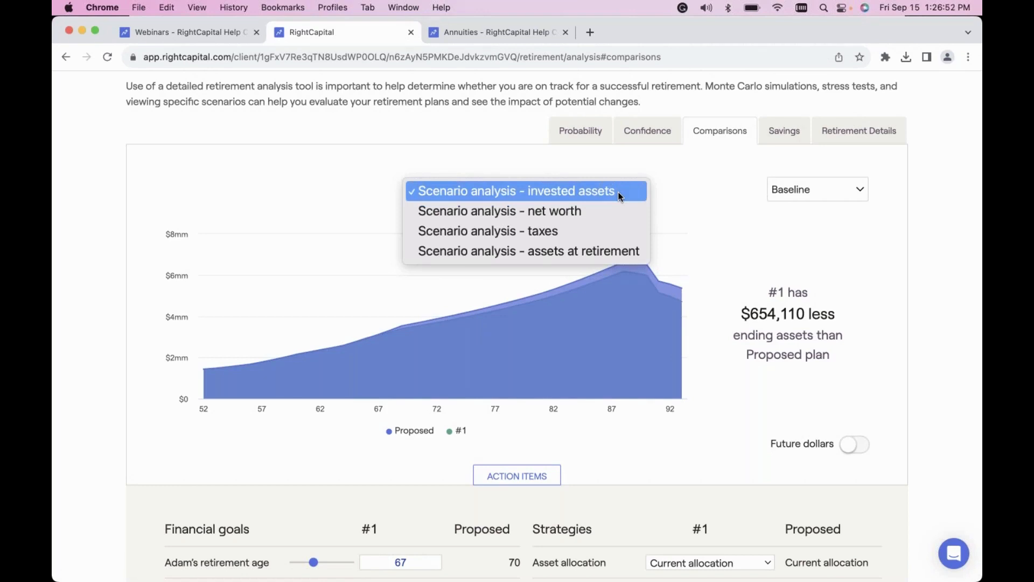
{"action": "left_click", "coordinate": [580, 210]}
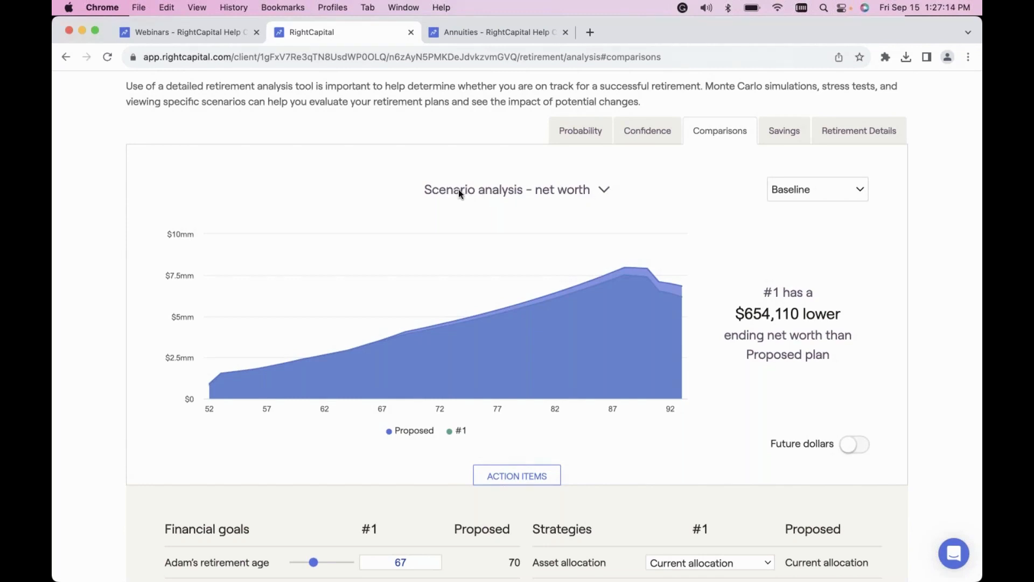
{"action": "left_click", "coordinate": [605, 191]}
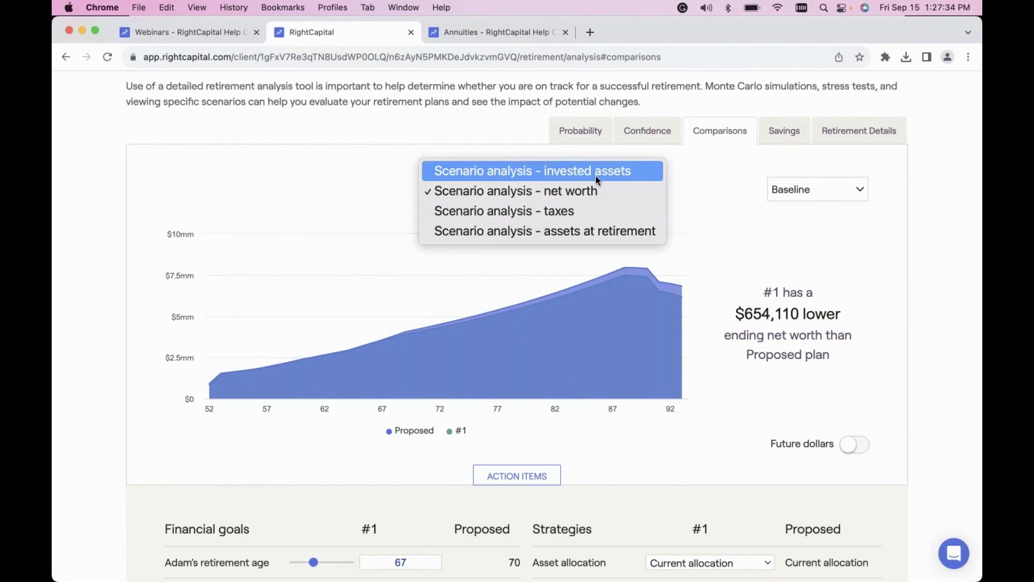
{"action": "left_click", "coordinate": [705, 196]}
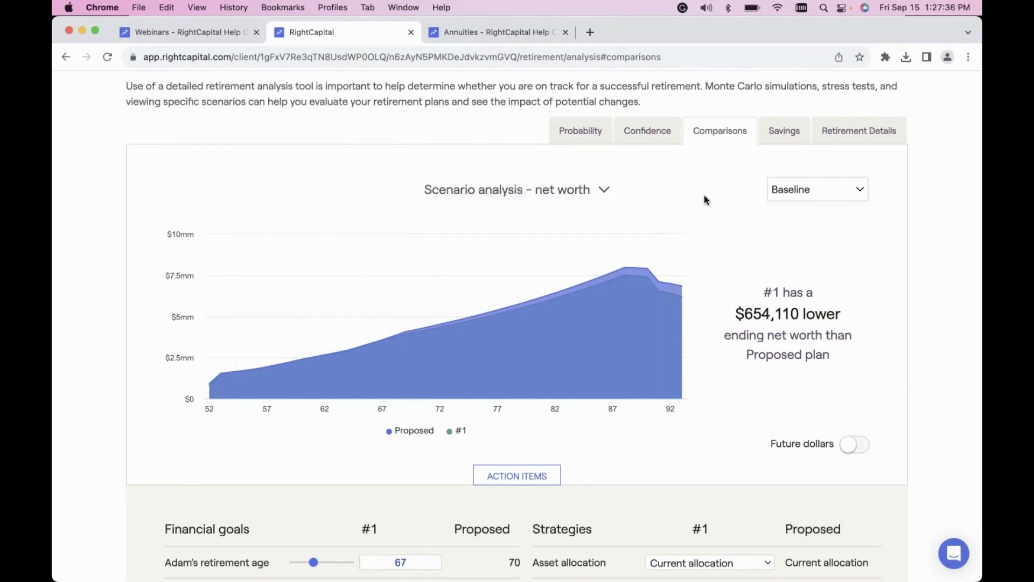
View the retirement details of plan #1, covering its income sources and its retirement spending.
{"action": "left_click", "coordinate": [860, 139]}
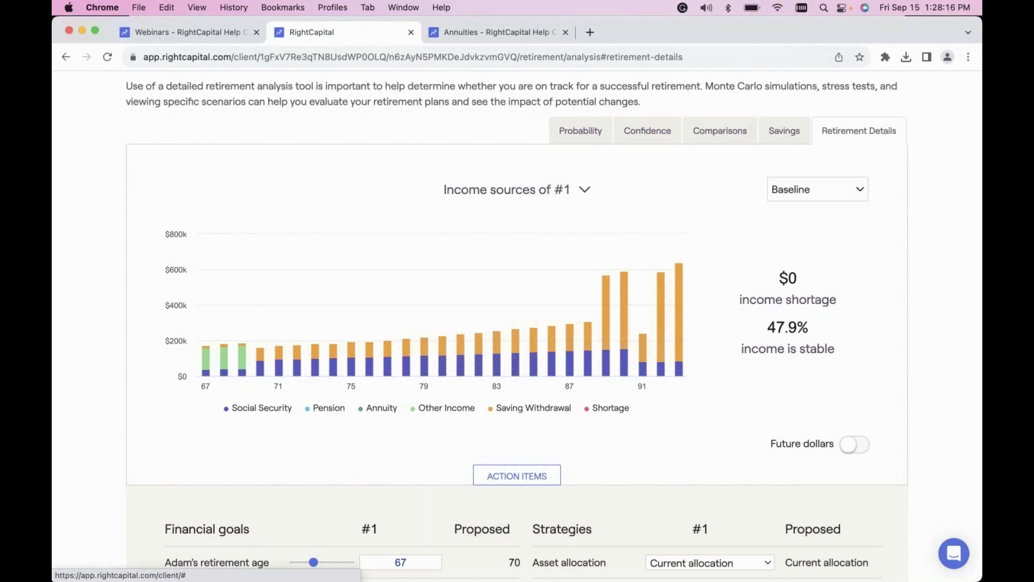
{"action": "left_click", "coordinate": [584, 191]}
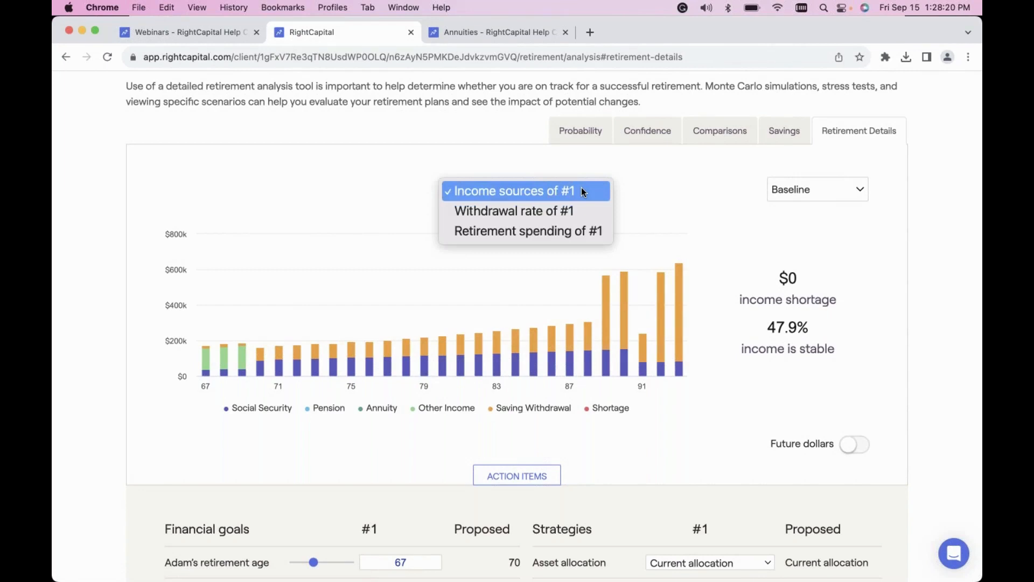
{"action": "left_click", "coordinate": [542, 233]}
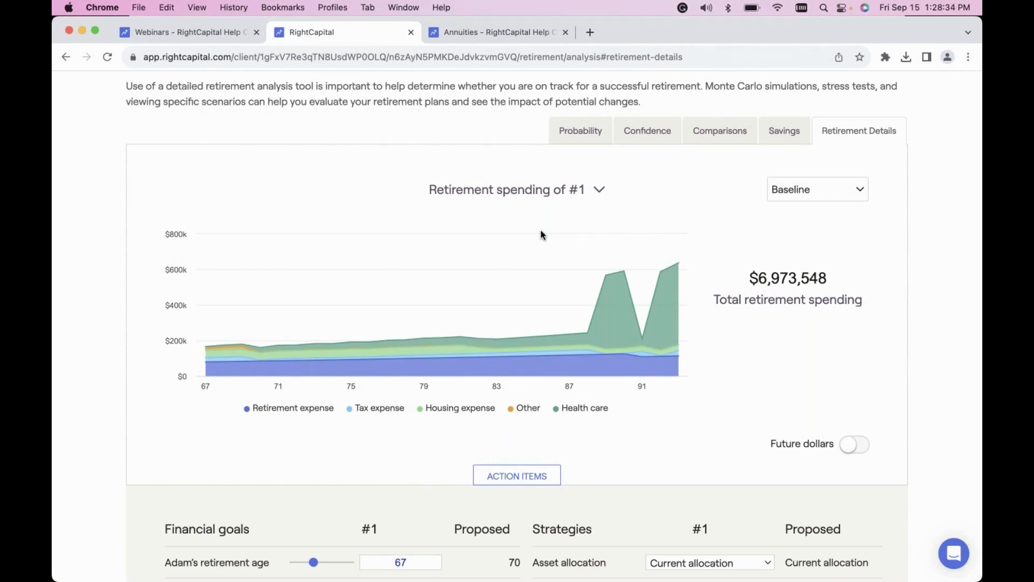
Set the probability of success comparison to the Proposed plan against the Current plan.
{"action": "left_click", "coordinate": [585, 135]}
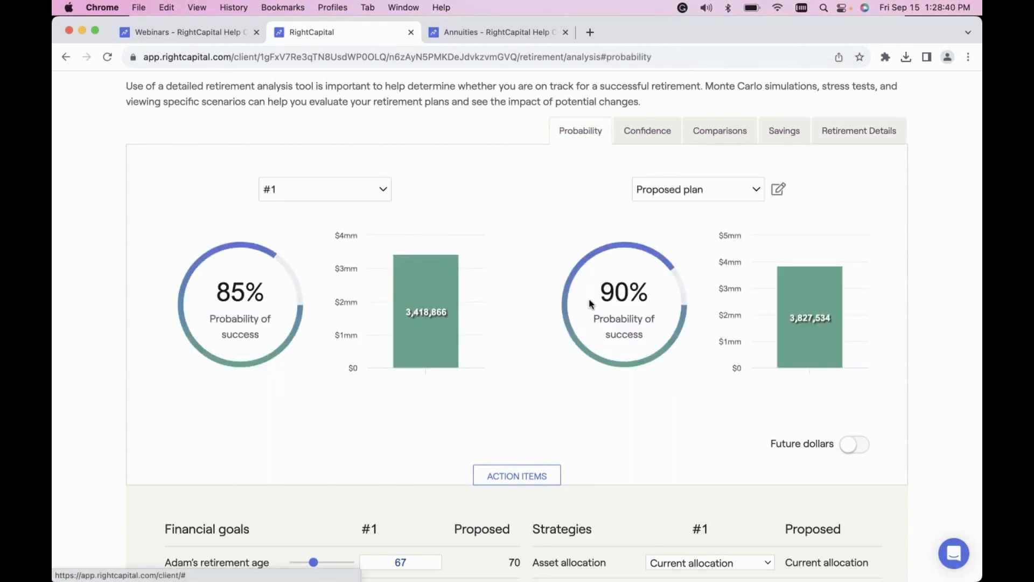
{"action": "scroll", "coordinate": [592, 306], "scroll_direction": "down", "scroll_amount": 3}
{"action": "scroll", "coordinate": [605, 380], "scroll_direction": "down", "scroll_amount": 3}
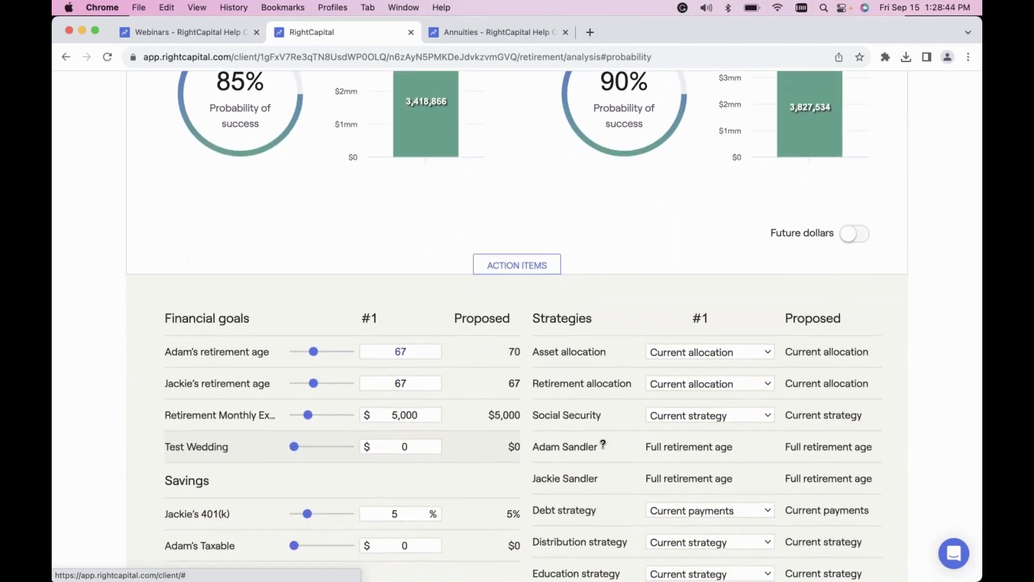
{"action": "scroll", "coordinate": [378, 183], "scroll_direction": "up", "scroll_amount": 5}
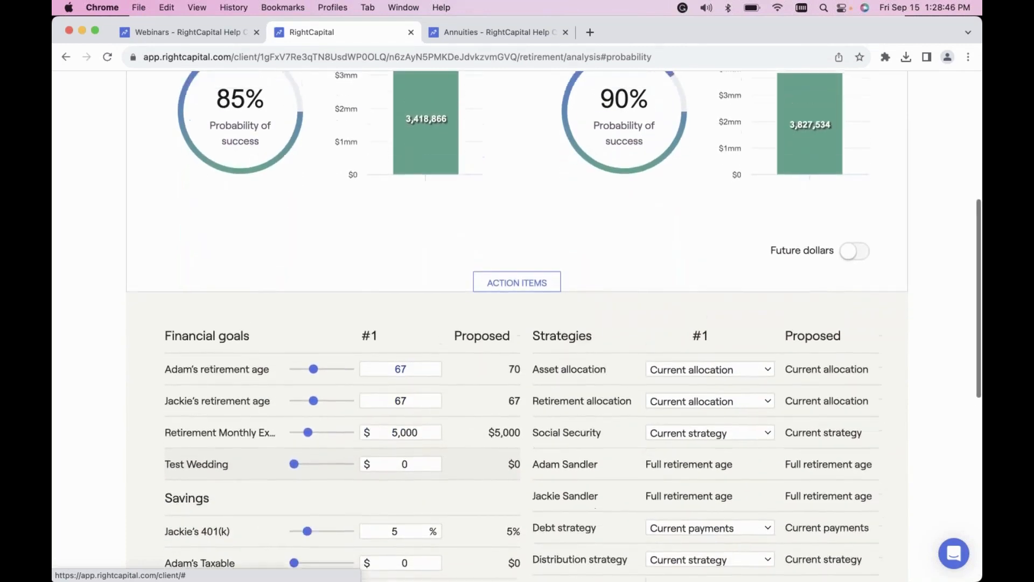
{"action": "left_click", "coordinate": [365, 172]}
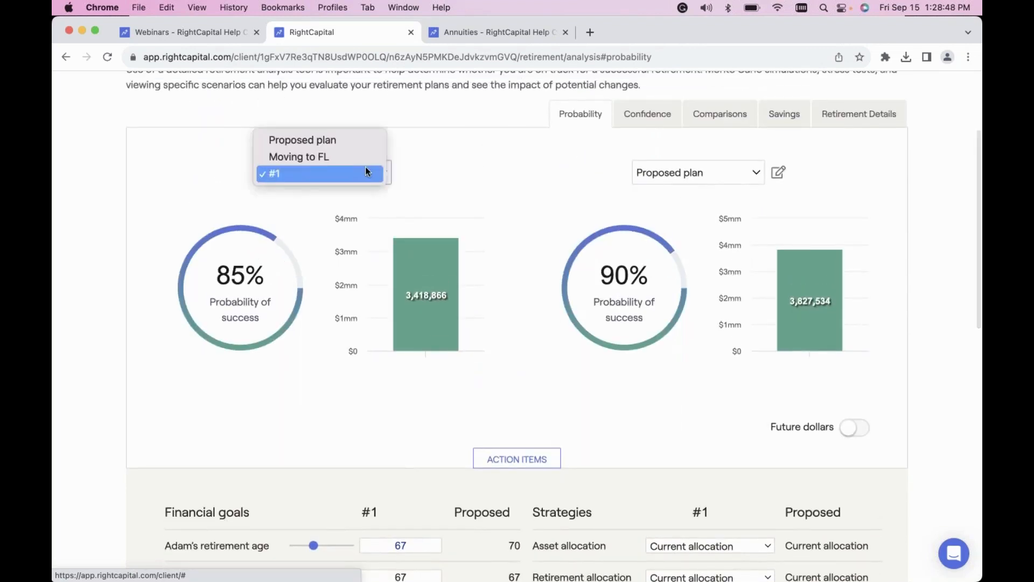
{"action": "left_click", "coordinate": [355, 141]}
{"action": "left_click", "coordinate": [687, 173]}
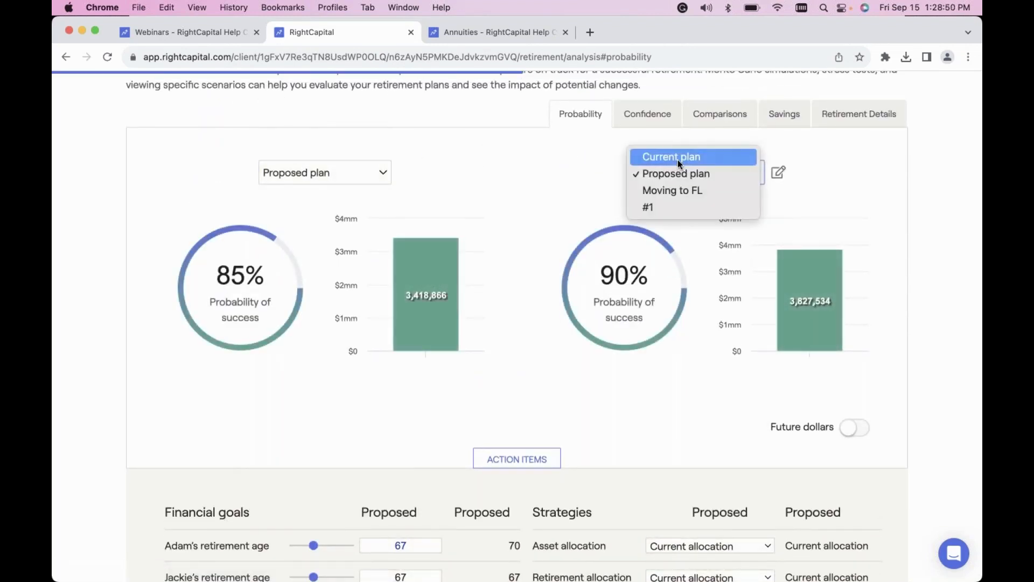
{"action": "left_click", "coordinate": [678, 158]}
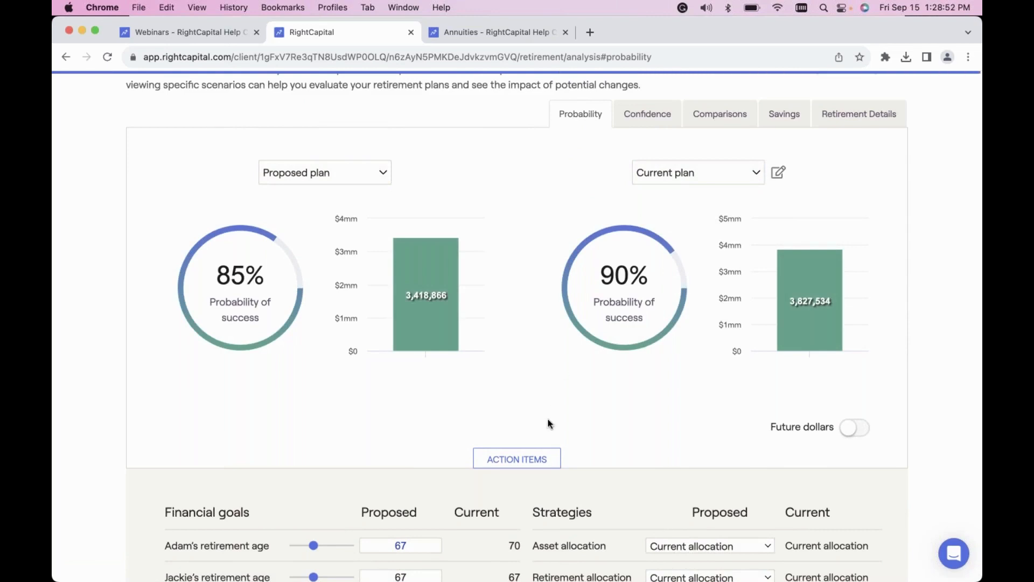
Check the portfolio options available for the Proposed plan's annuity allocation without changing the selection.
{"action": "scroll", "coordinate": [549, 424], "scroll_direction": "down", "scroll_amount": 1}
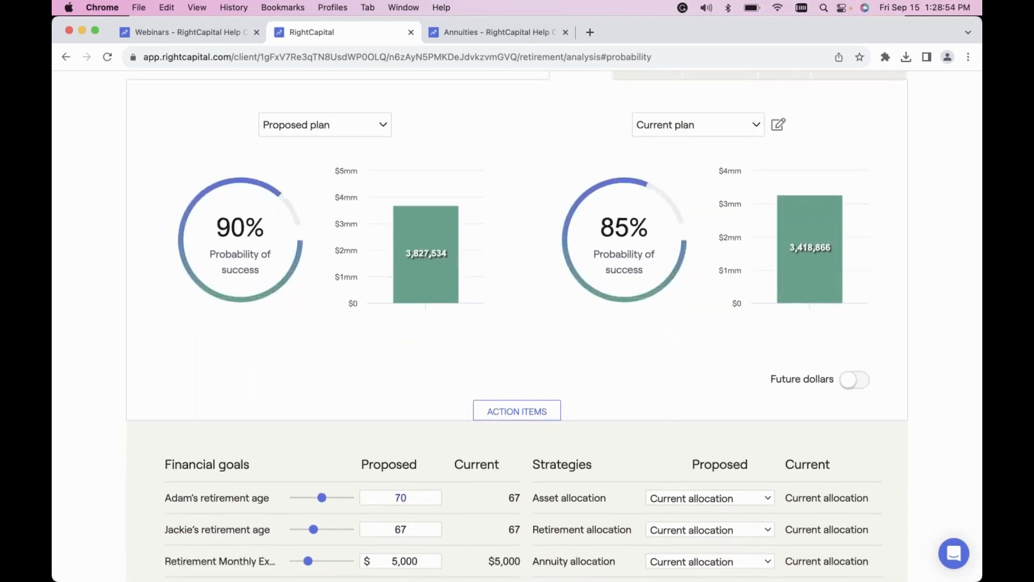
{"action": "scroll", "coordinate": [555, 326], "scroll_direction": "down", "scroll_amount": 2}
{"action": "scroll", "coordinate": [606, 399], "scroll_direction": "down", "scroll_amount": 2}
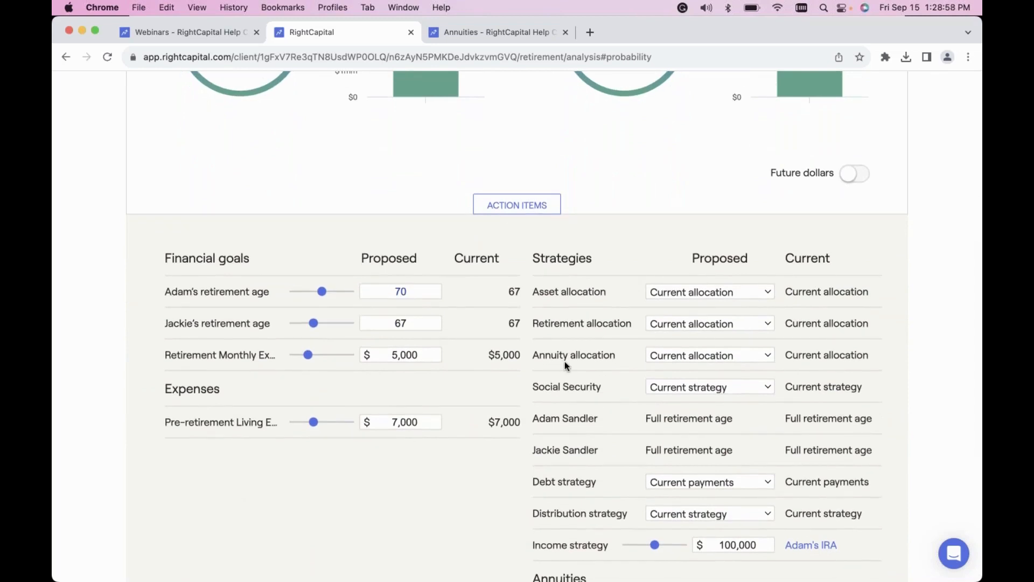
{"action": "left_click", "coordinate": [679, 357]}
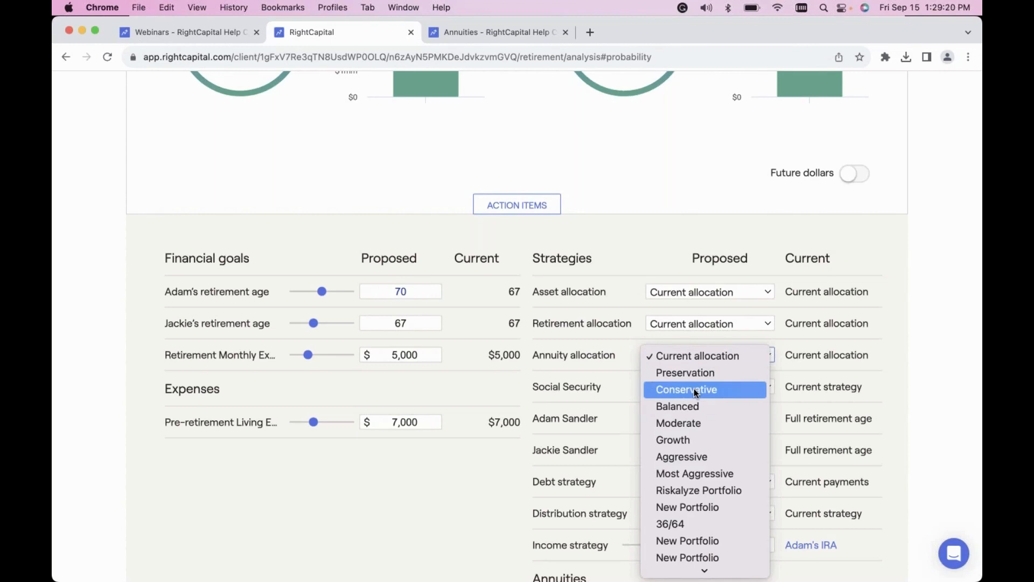
{"action": "left_click", "coordinate": [605, 362]}
Review the account and annuity settings behind the Proposed plan's income strategy and accept them as they are.
{"action": "scroll", "coordinate": [604, 362], "scroll_direction": "down", "scroll_amount": 3}
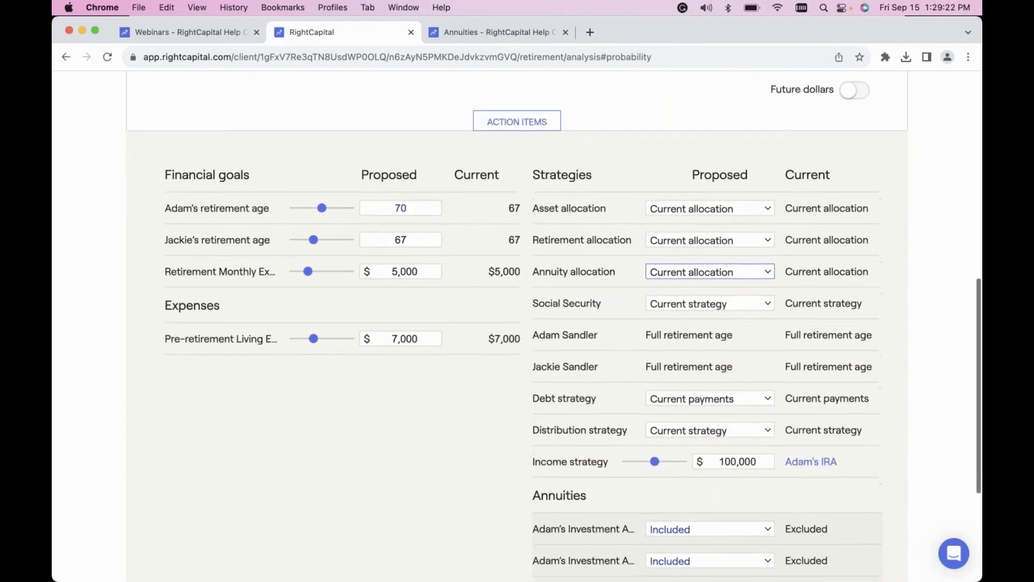
{"action": "scroll", "coordinate": [607, 467], "scroll_direction": "down", "scroll_amount": 1}
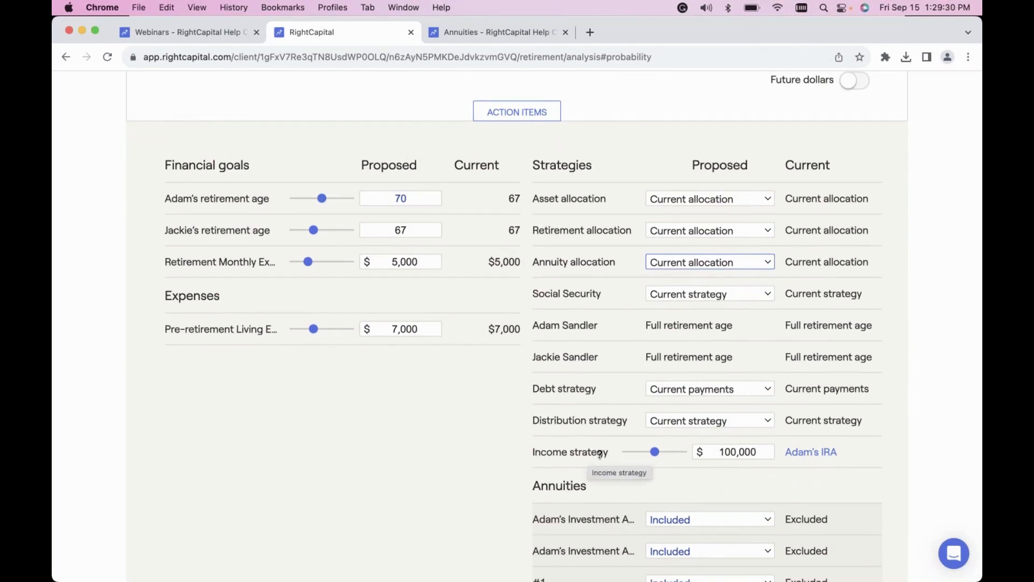
{"action": "left_click", "coordinate": [830, 457]}
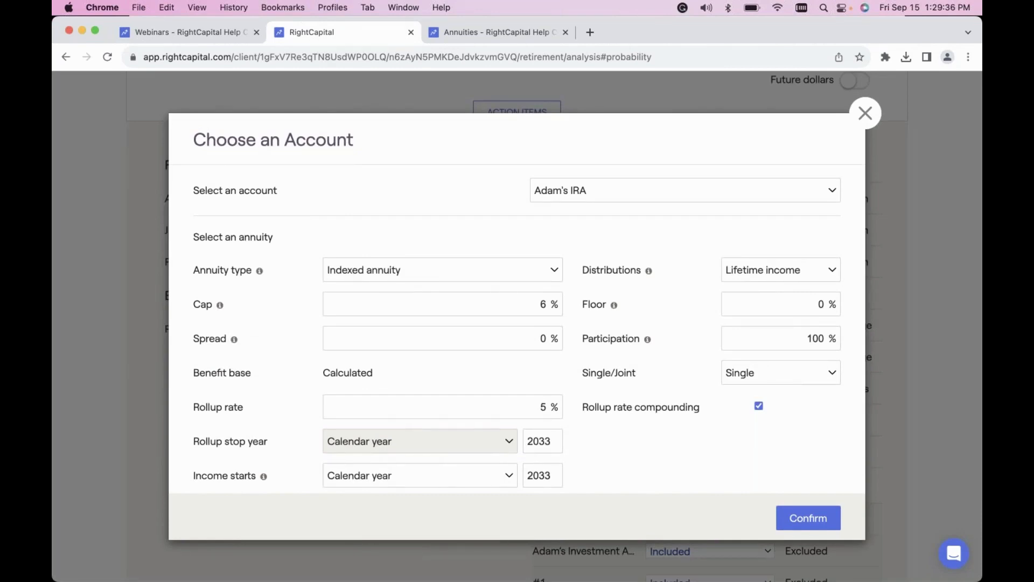
{"action": "left_click", "coordinate": [816, 521]}
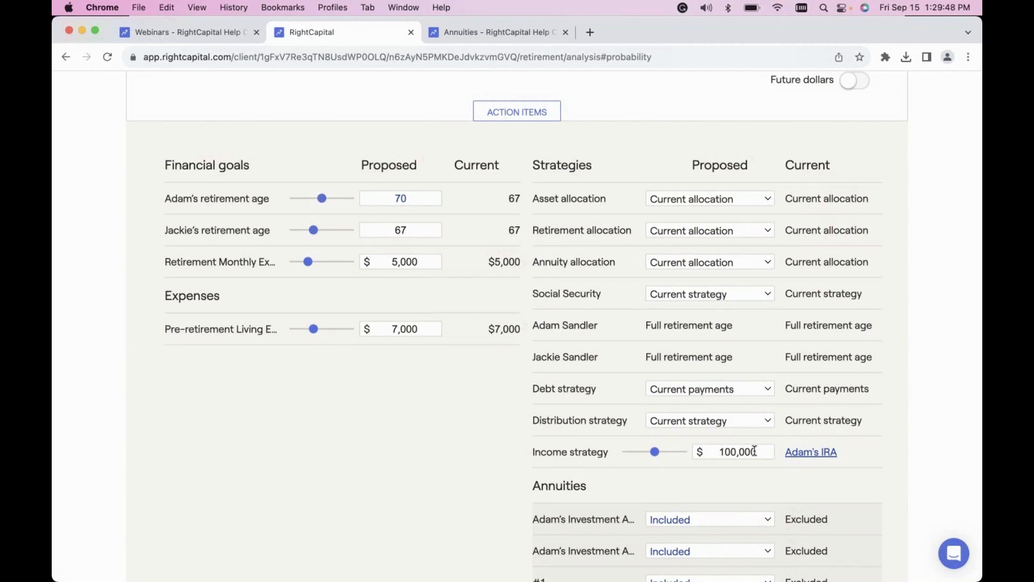
Check the types of new action items that can be added to the plan, including Annuity, and close without adding any.
{"action": "scroll", "coordinate": [755, 451], "scroll_direction": "down", "scroll_amount": 5}
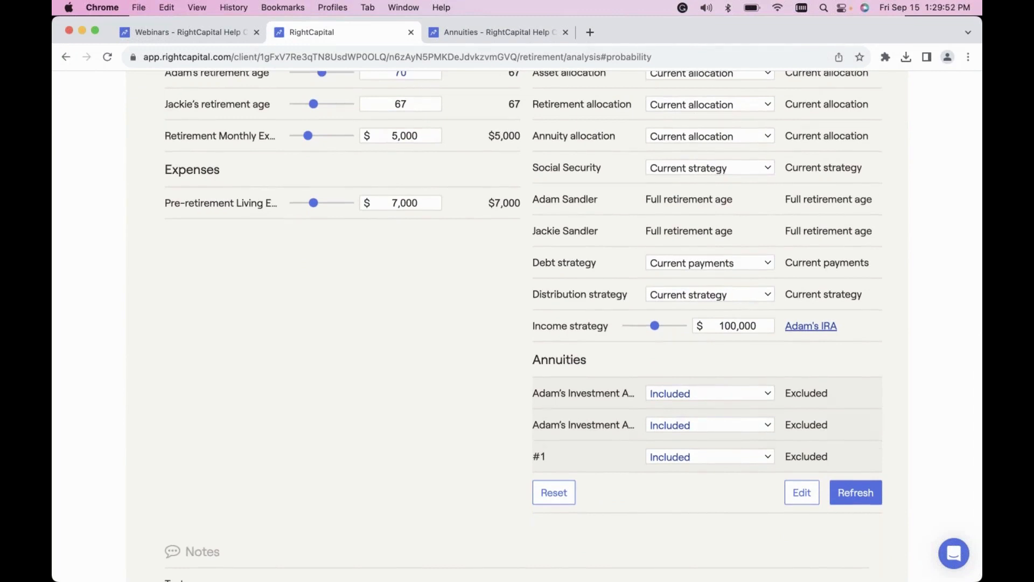
{"action": "left_click", "coordinate": [795, 495]}
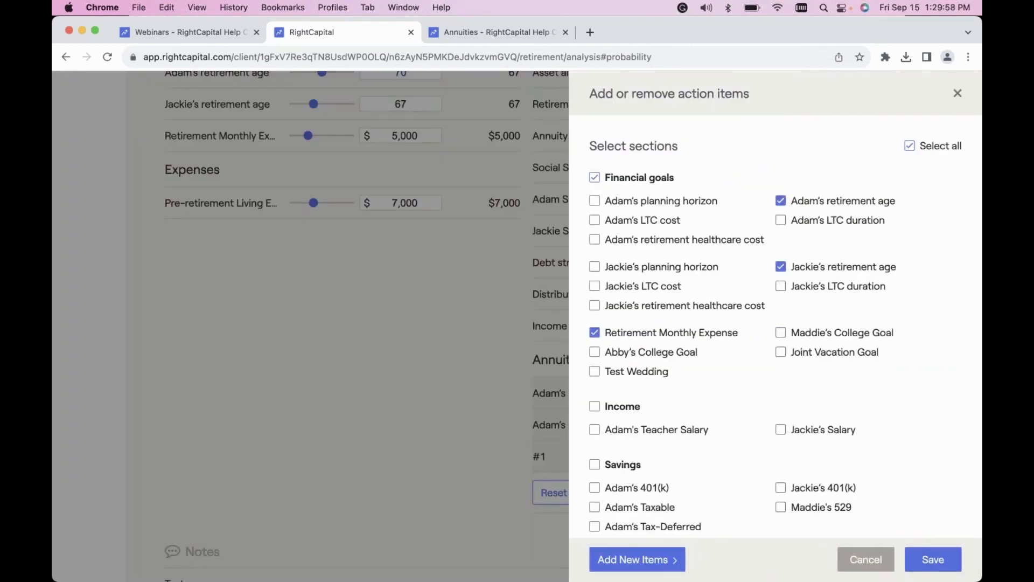
{"action": "left_click", "coordinate": [645, 563]}
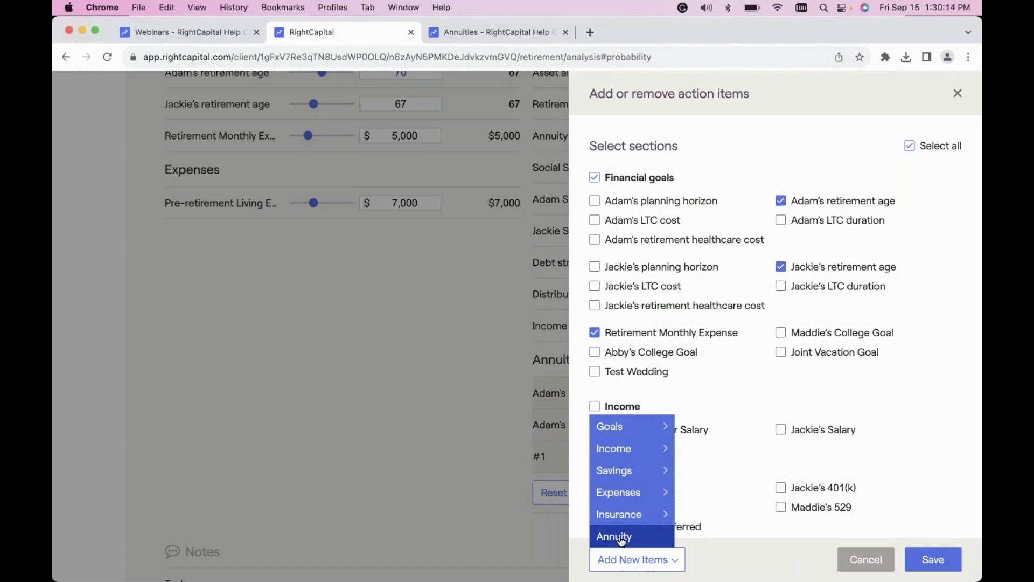
{"action": "left_click", "coordinate": [448, 478]}
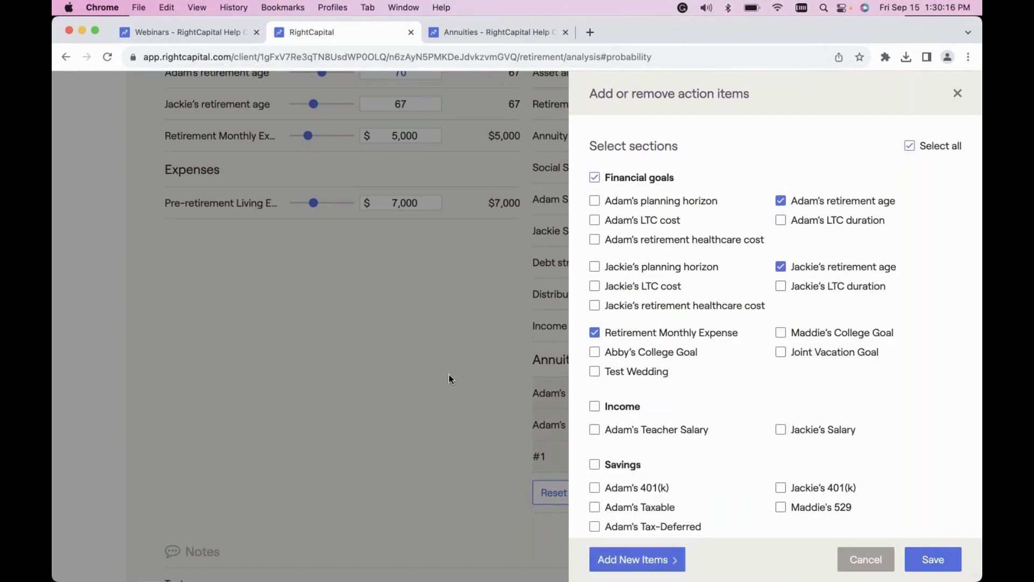
{"action": "left_click", "coordinate": [961, 93]}
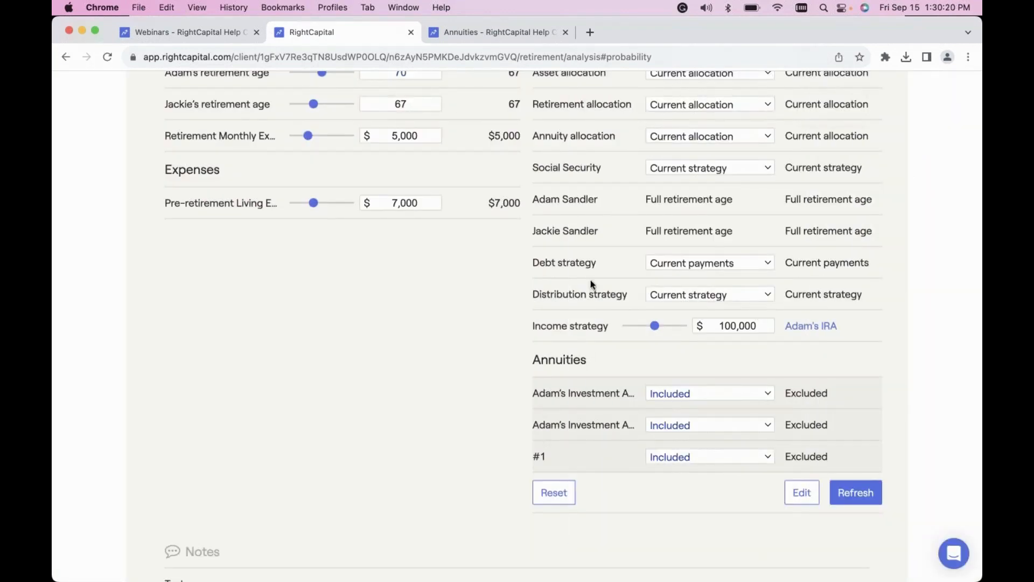
Open the retirement cash flow maps and show the plans available for the waterfall view.
{"action": "scroll", "coordinate": [591, 284], "scroll_direction": "up", "scroll_amount": 4}
{"action": "scroll", "coordinate": [590, 283], "scroll_direction": "up", "scroll_amount": 7}
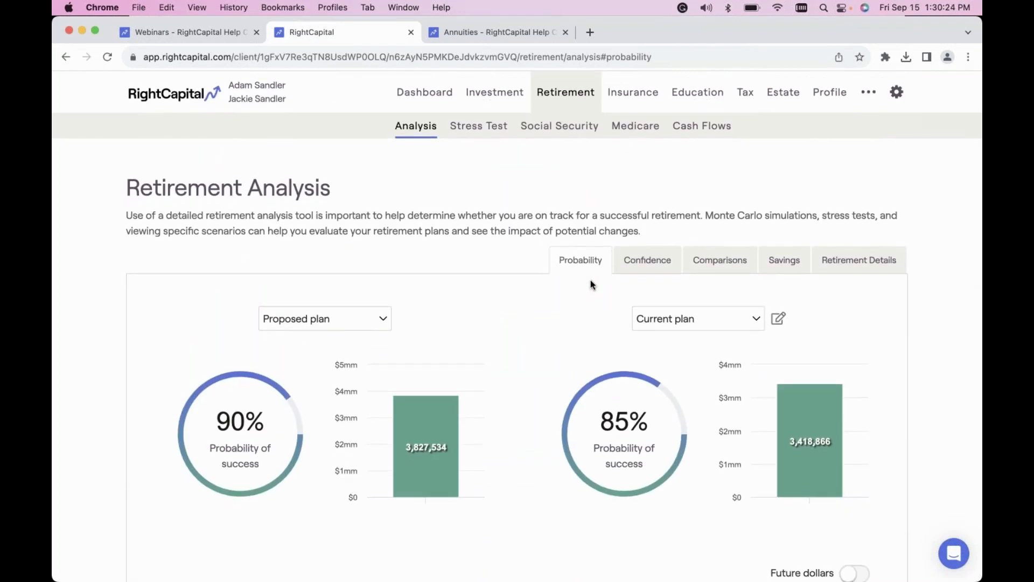
{"action": "left_click", "coordinate": [713, 128]}
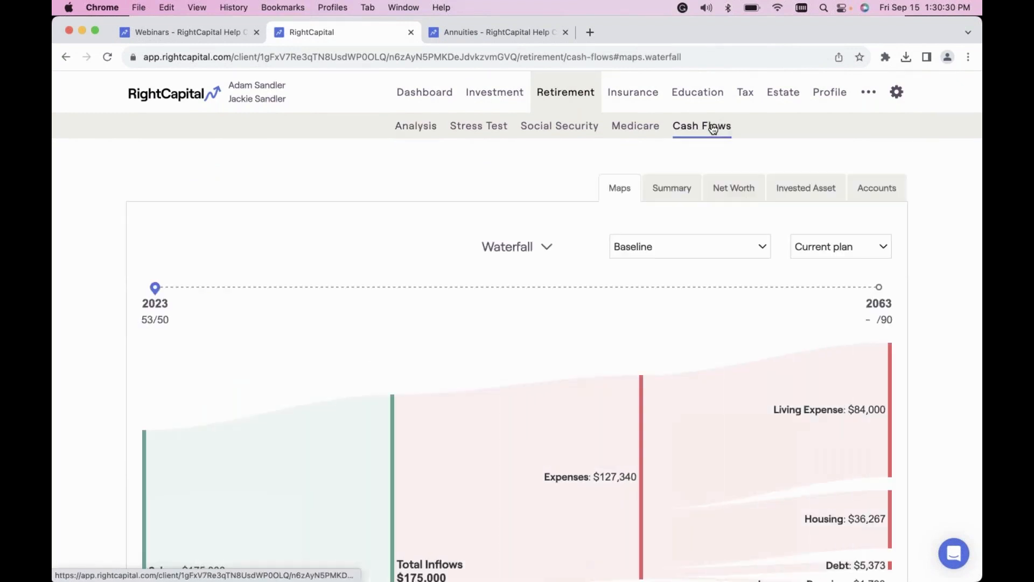
{"action": "left_click", "coordinate": [840, 247]}
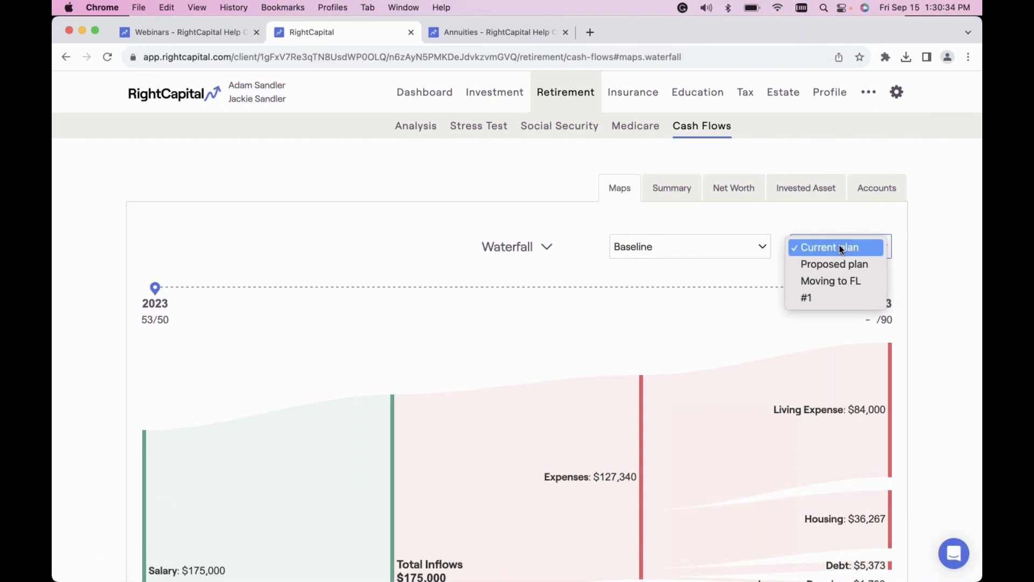